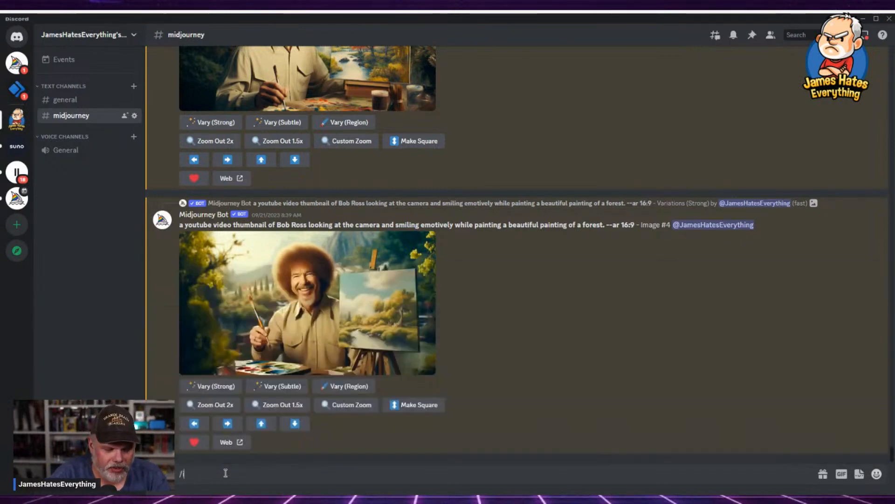
Start an /imagine prompt with the text "youtube video thumbnail of donald trump sitting in the board room".
type("/imagine")
key("Tab")
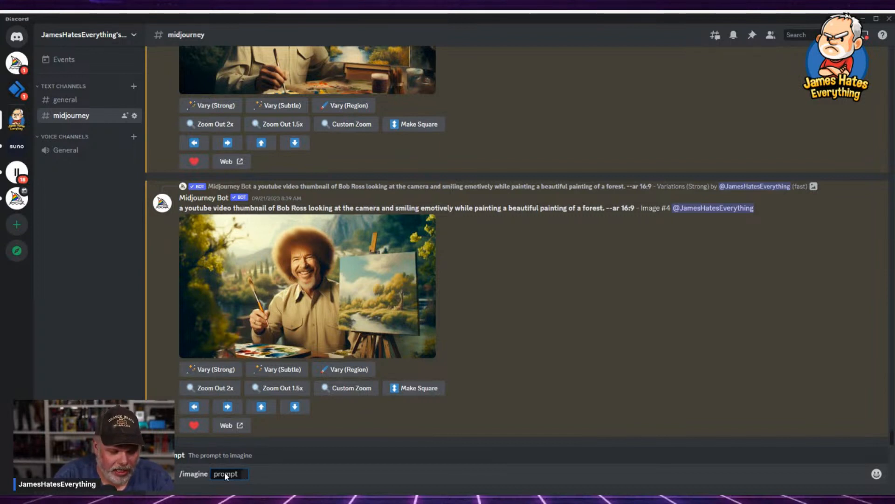
type("youtube")
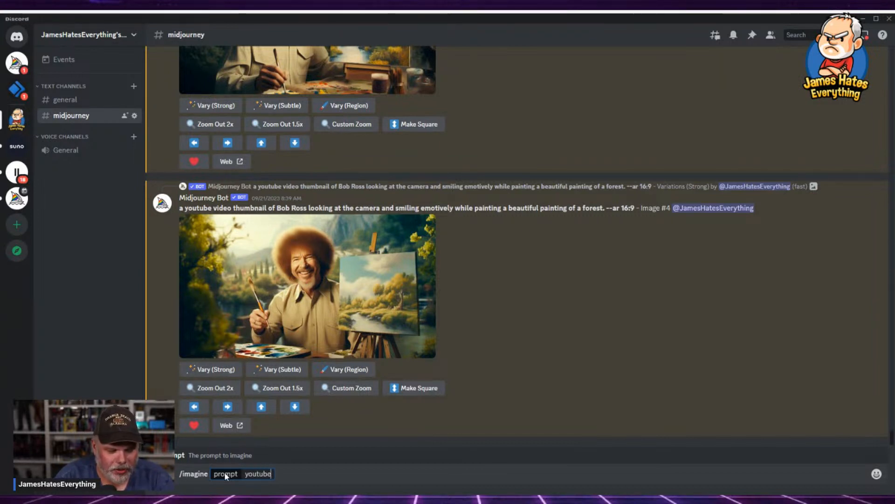
type(" video thumb")
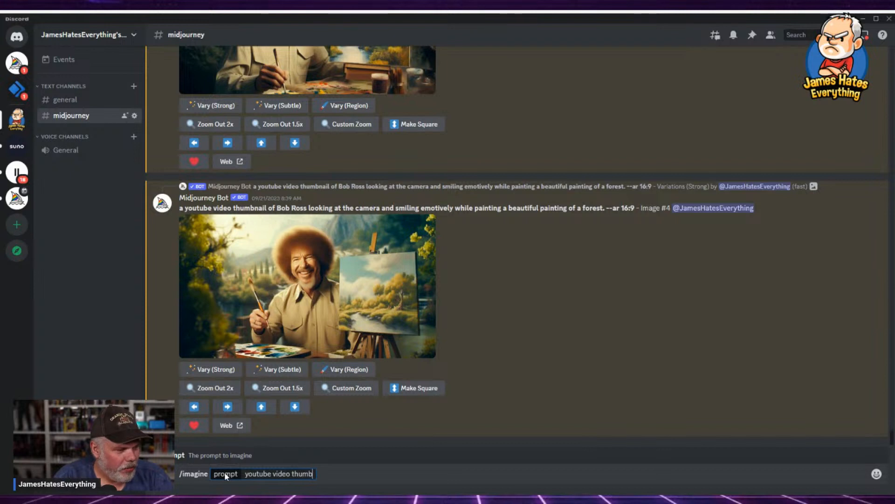
type("nail")
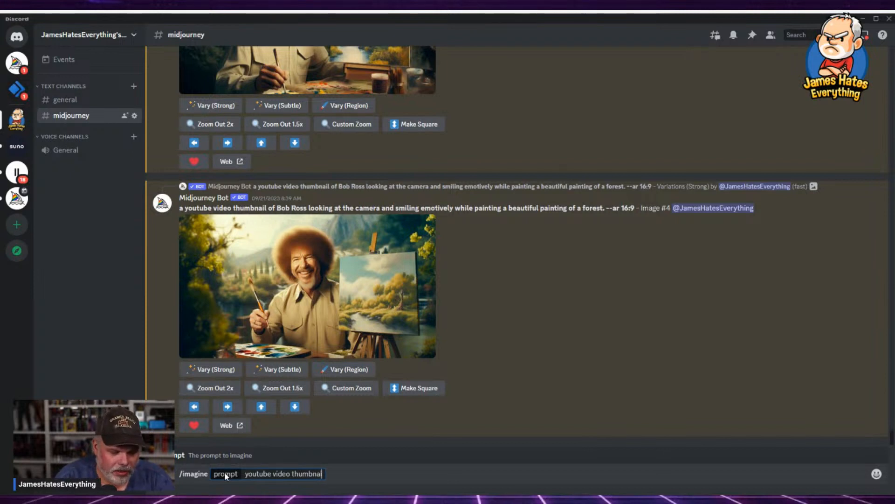
type(" of")
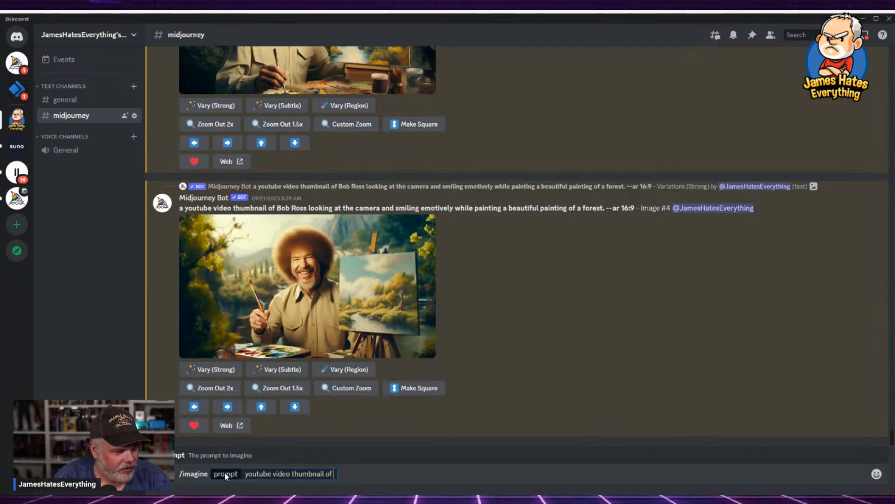
type(" donald")
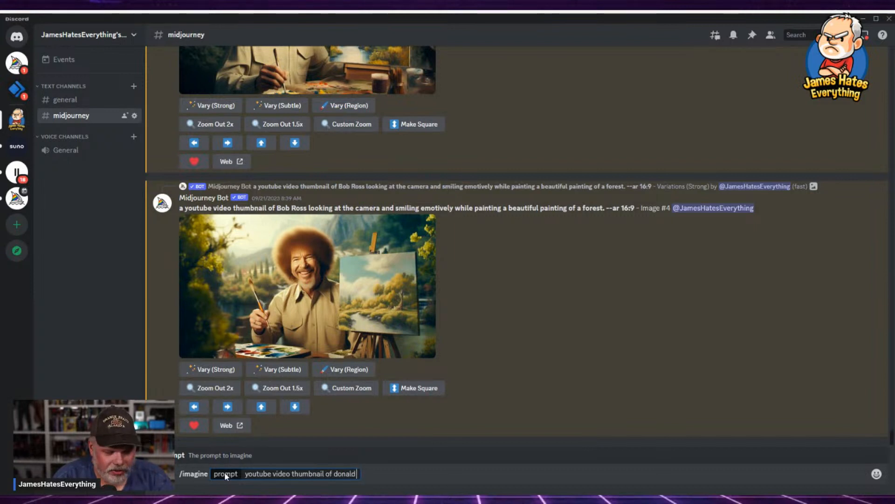
type(" trump sitt")
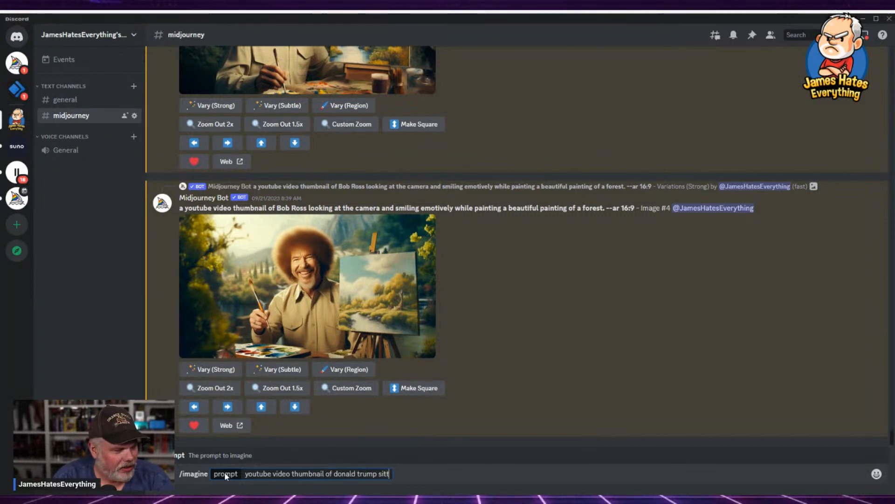
type("ing in the ")
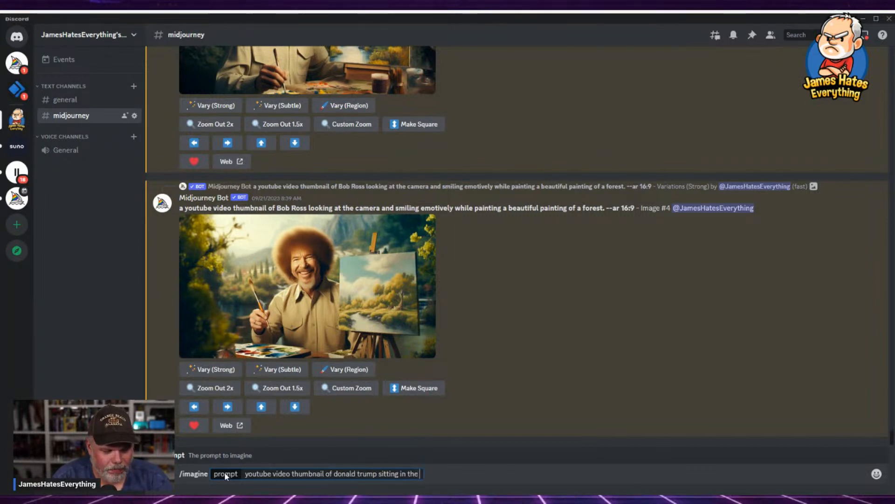
type("board room")
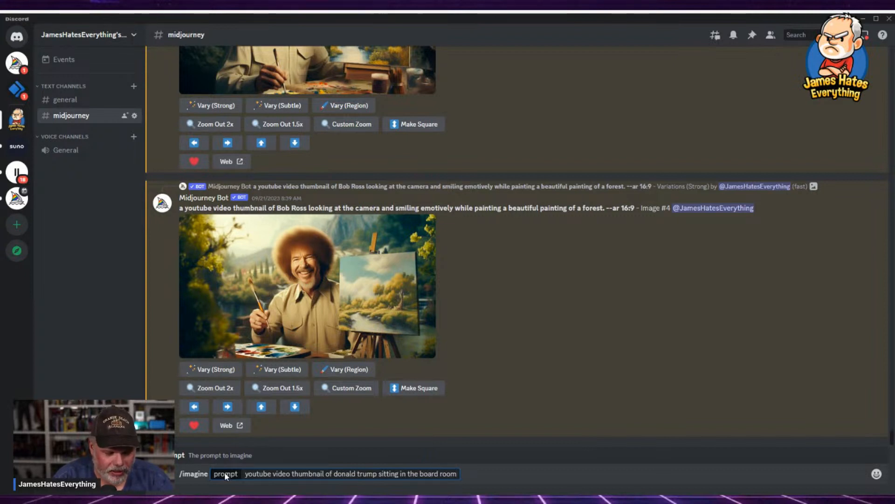
Continue the prompt with ", pointing at the camera and saying you're fired.".
type(", pointing at")
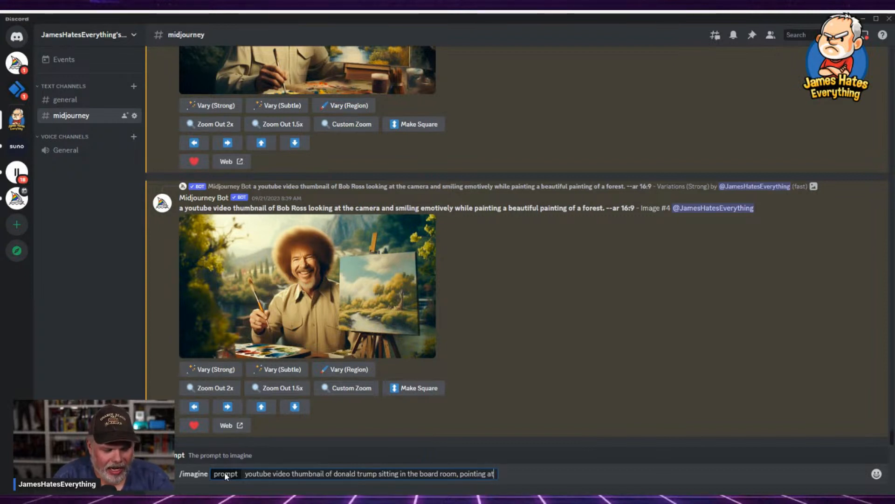
type(" the camera")
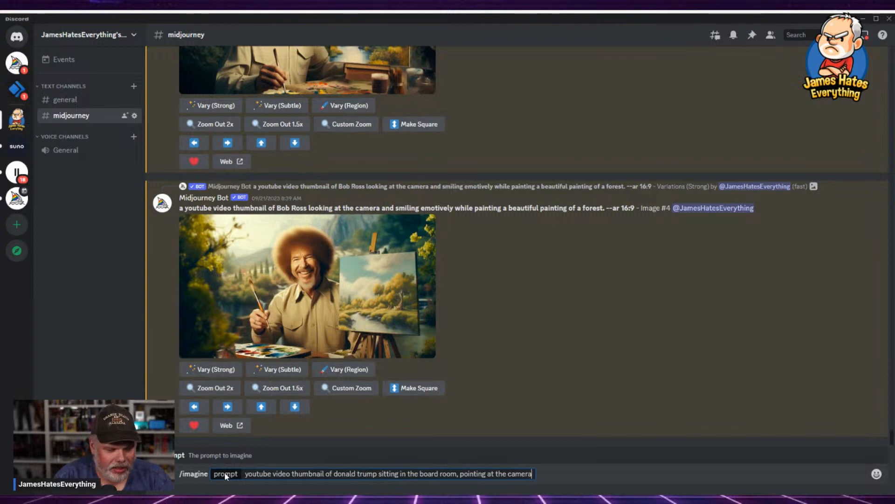
type(" and s")
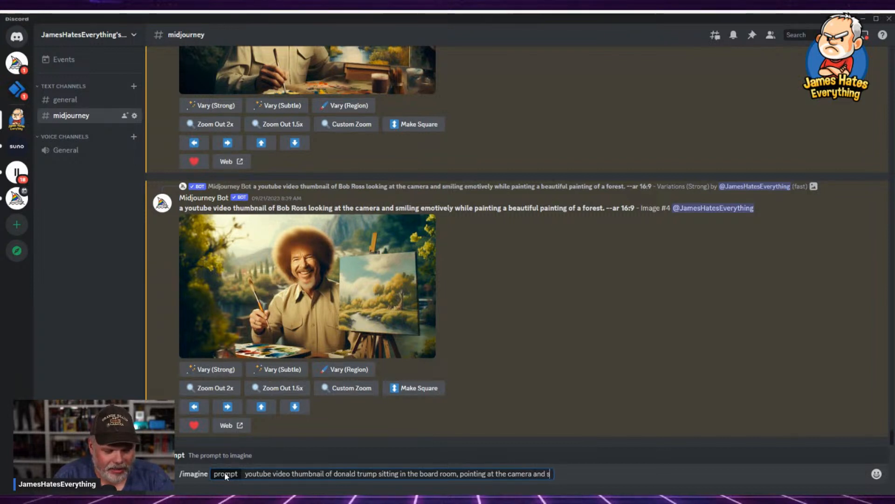
type("aying you")
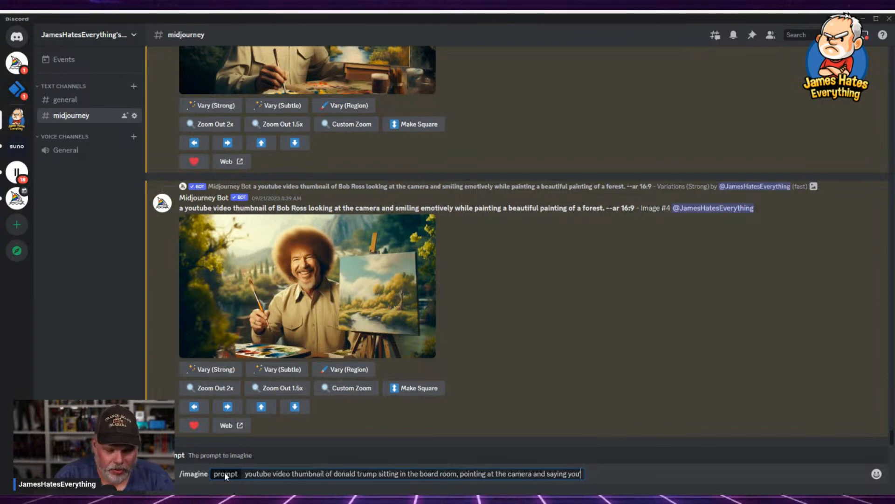
type("'re fired")
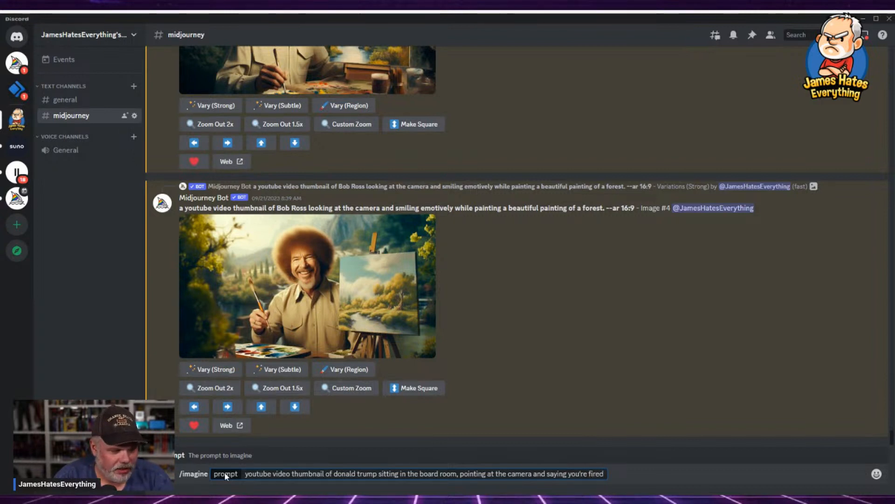
type(".")
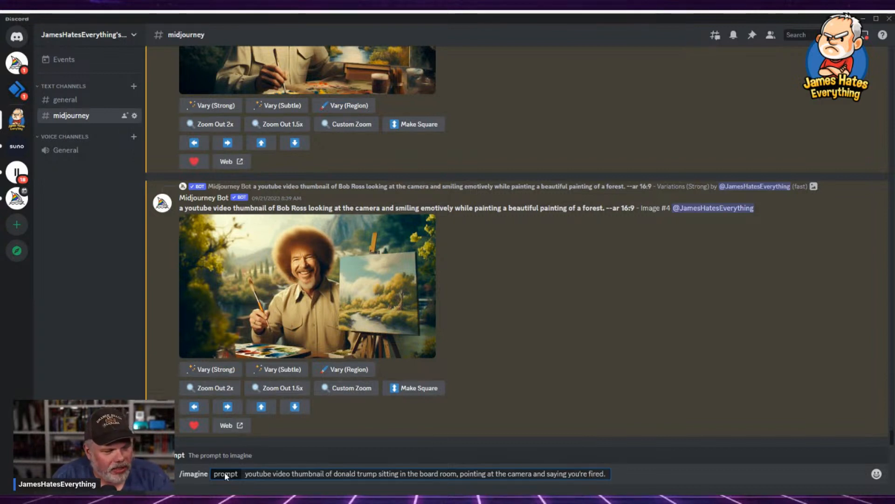
Generate the images with --ar 16:9 added to the end of the prompt and view the resulting grid enlarged.
type(" --")
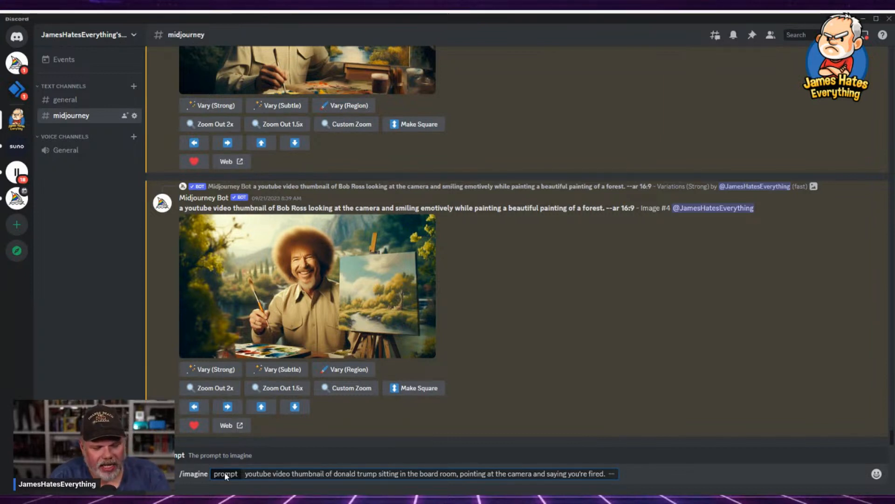
type("ar")
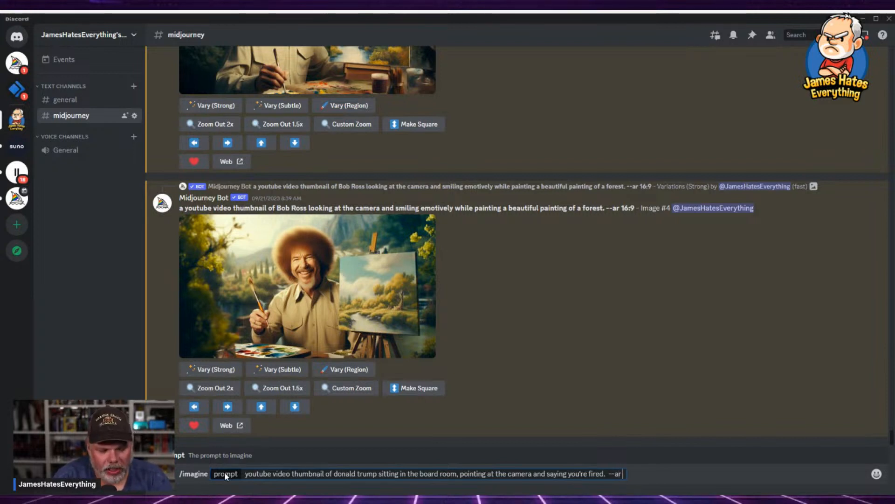
type(" 16")
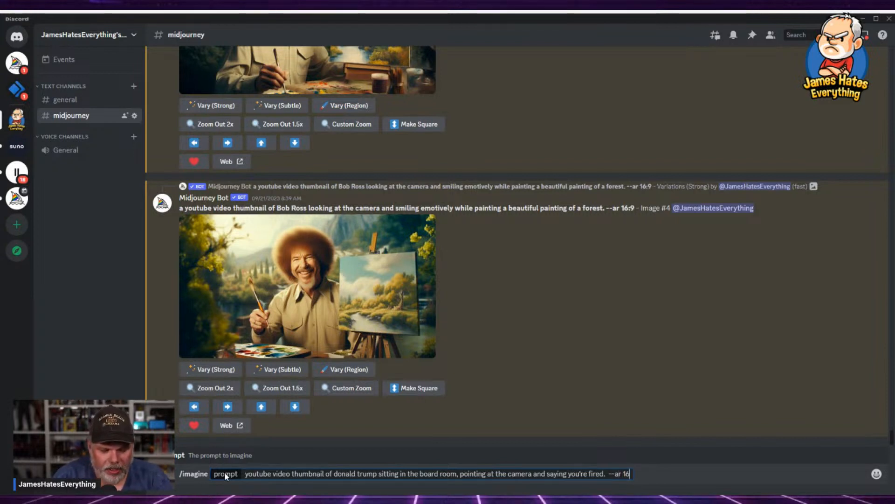
type(":9")
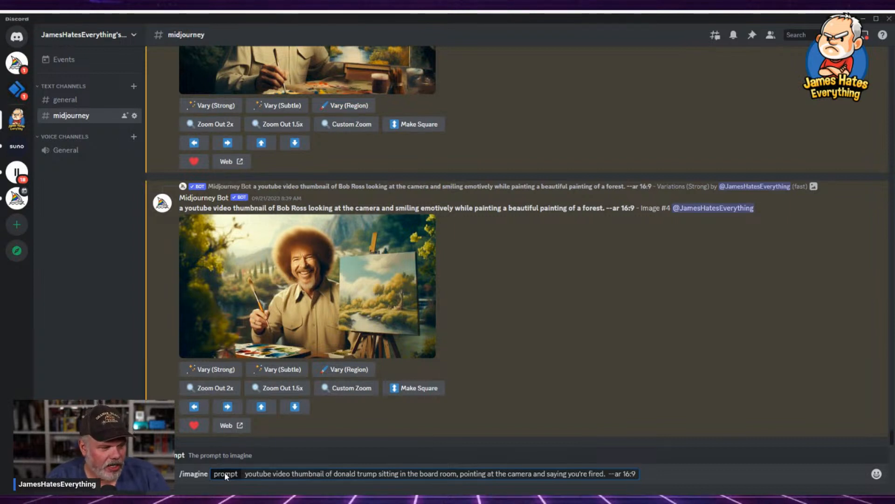
key("Return")
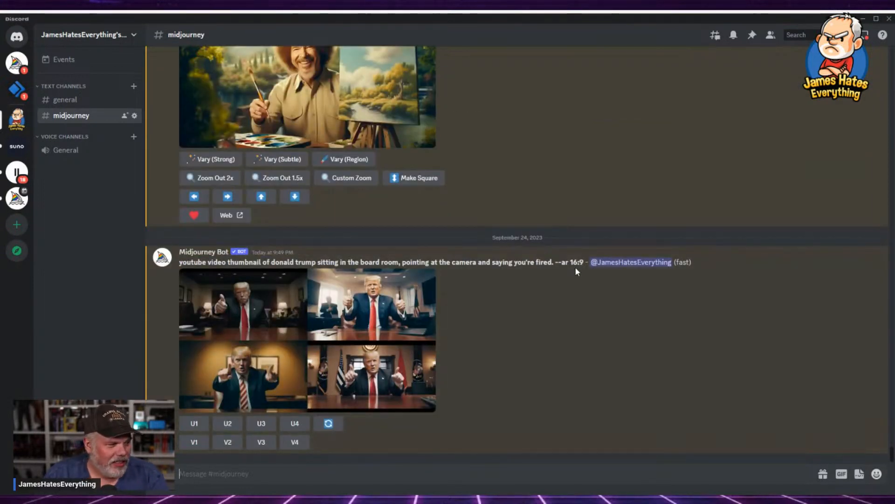
left_click(307, 340)
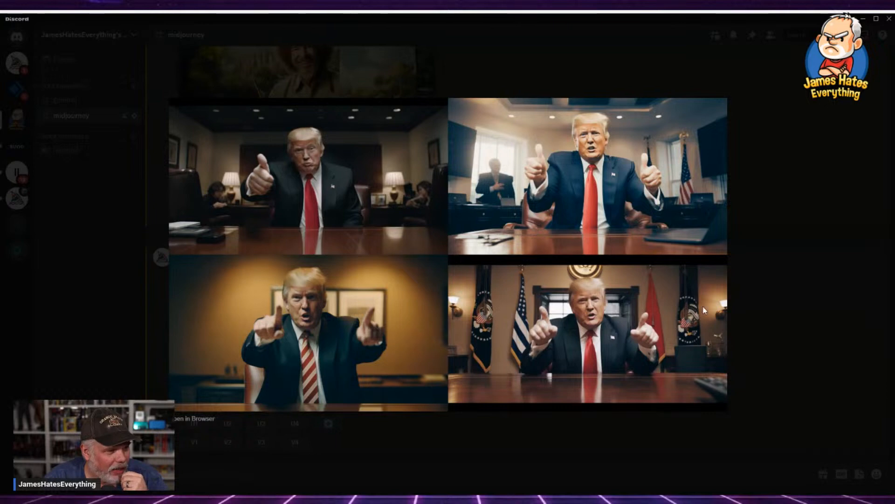
left_click(755, 283)
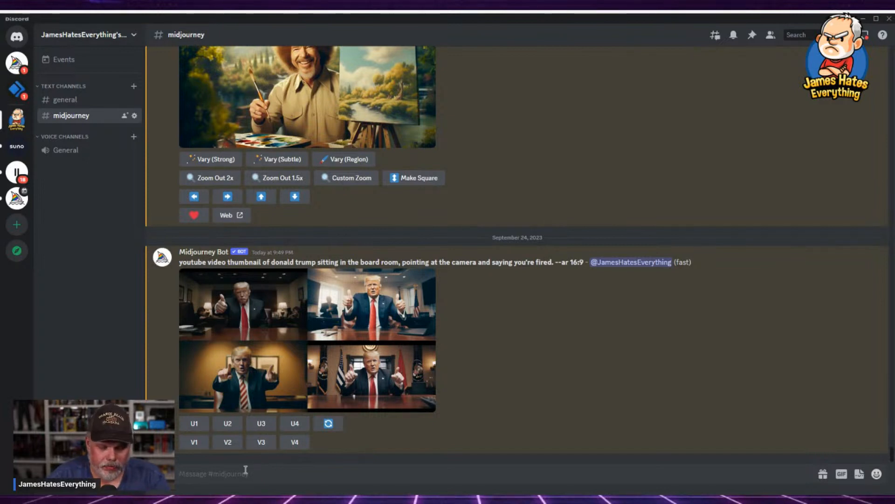
Submit a new /imagine command that reuses the full text of the previous boardroom prompt, including --ar 16:9.
type("/imagine")
key("Tab")
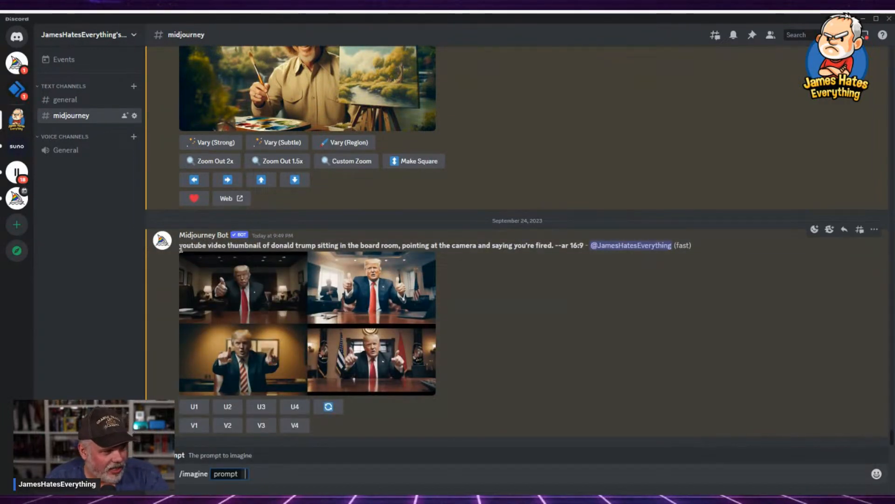
left_click_drag(182, 245, 580, 244)
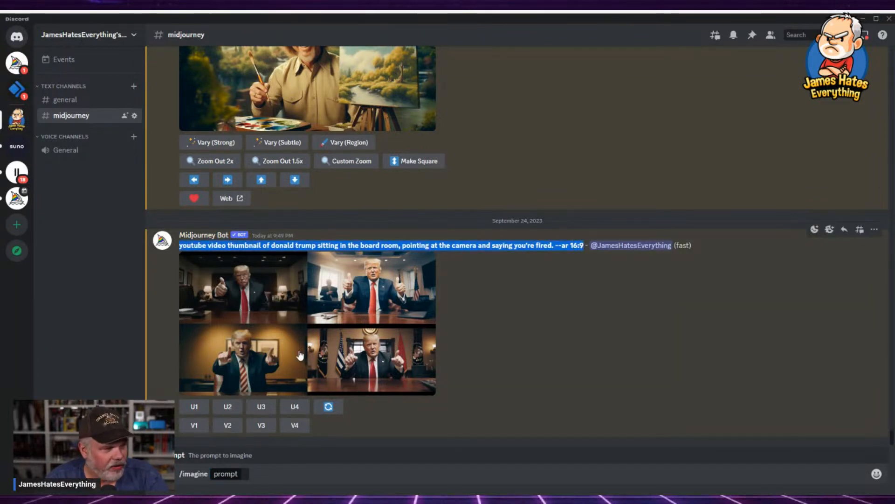
left_click(252, 469)
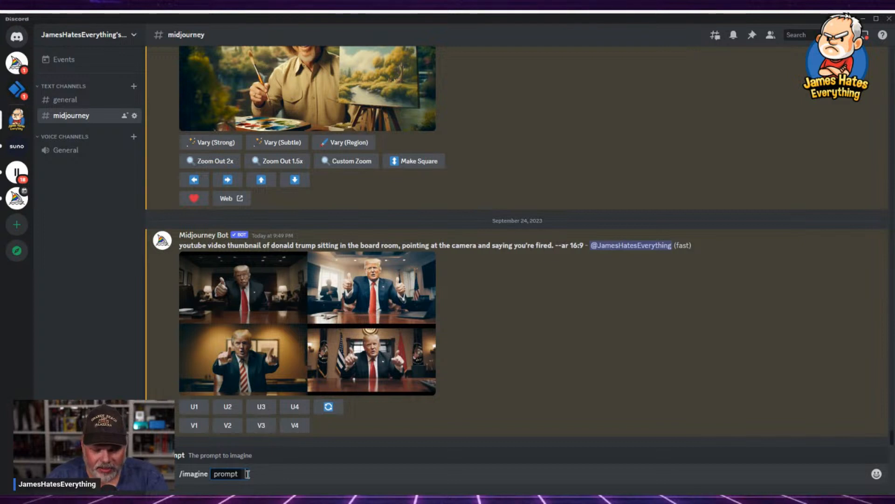
type("youtube video thumbnail of donald trump sitting in the board room, pointing at the camera and saying you're fired. --ar 16:9")
key("Return")
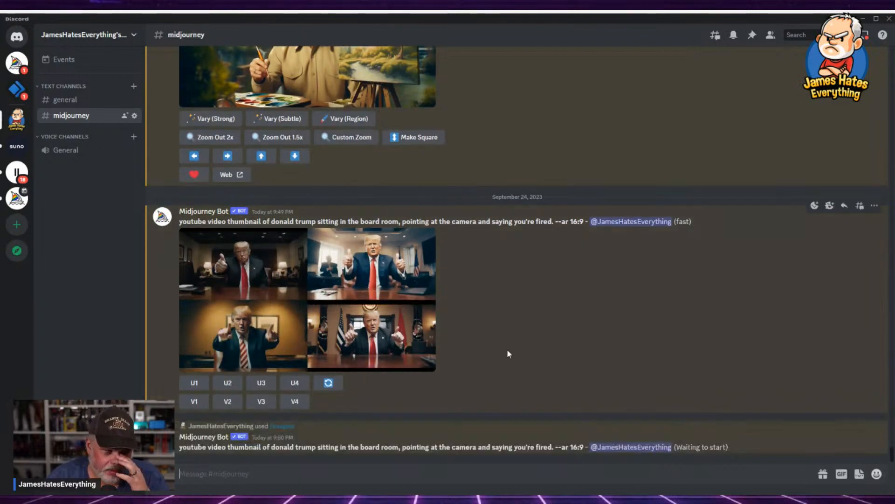
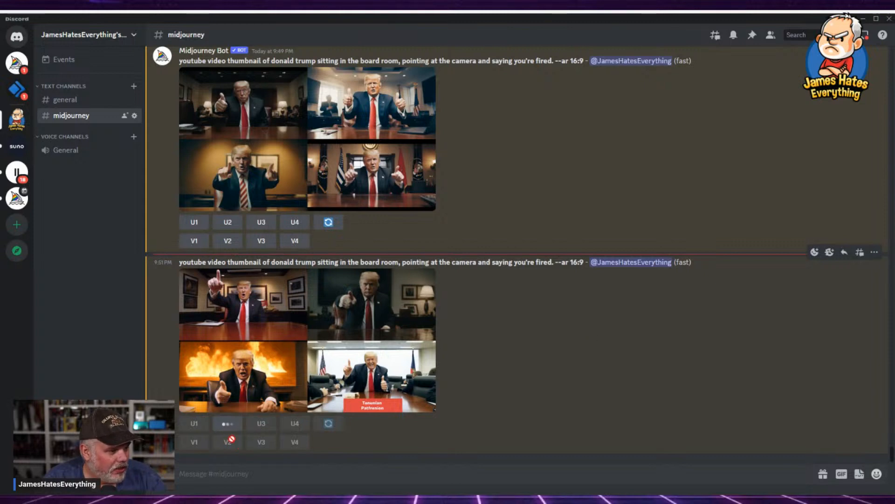
Compare the image grids from both boardroom prompts at enlarged size.
scroll(536, 380, "up", 2)
scroll(536, 380, "down", 2)
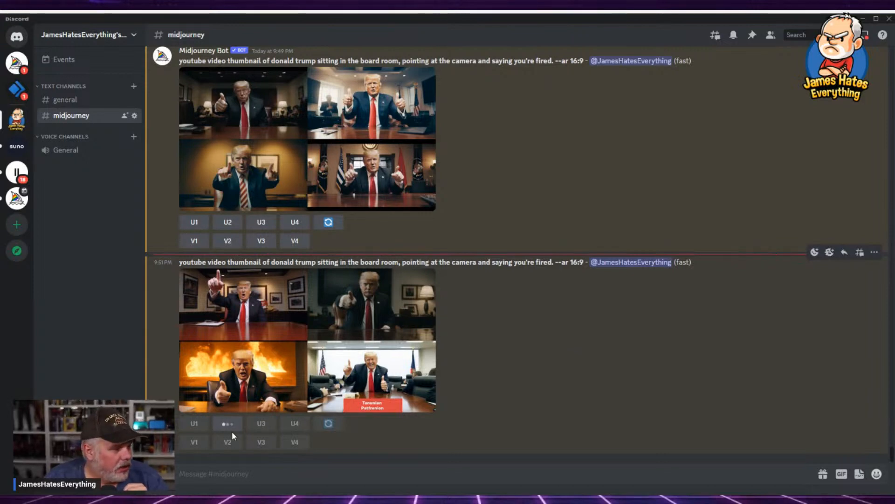
scroll(561, 350, "up", 4)
scroll(560, 351, "down", 4)
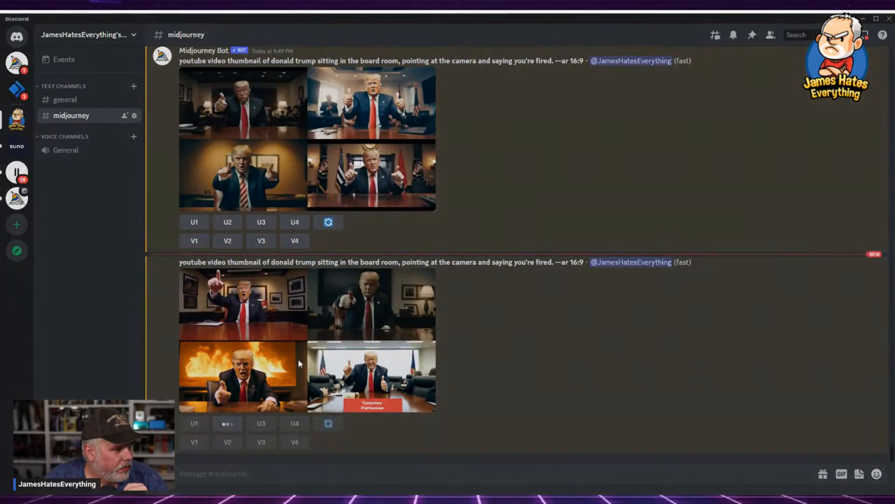
left_click(298, 359)
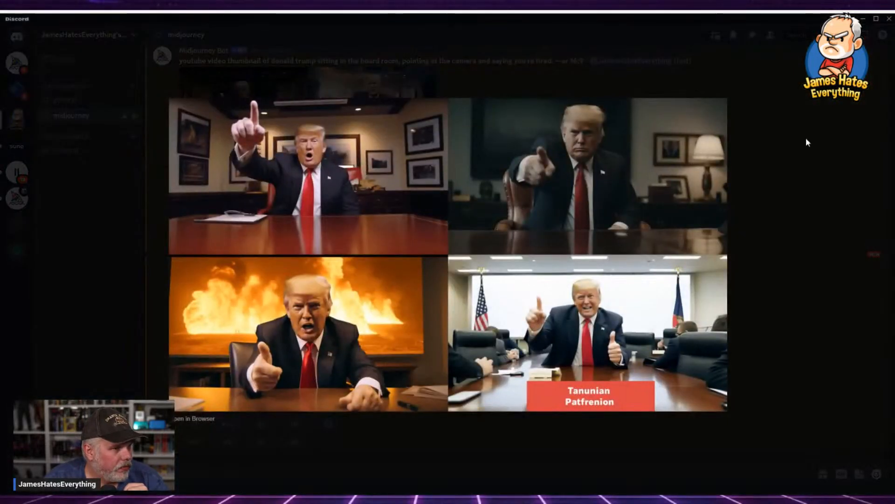
left_click(806, 138)
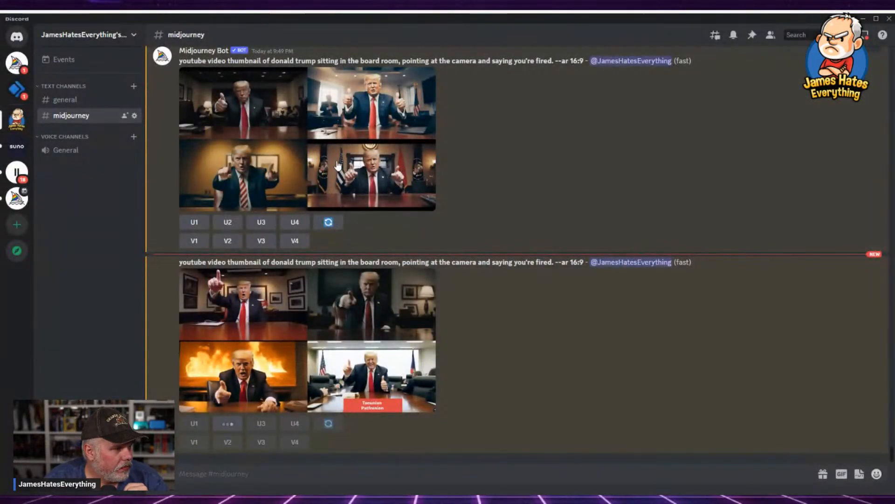
left_click(346, 171)
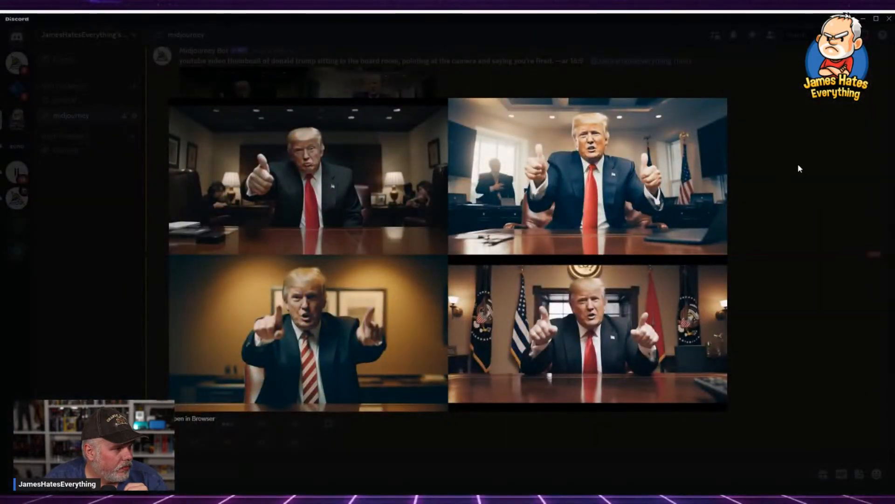
left_click(798, 164)
left_click(318, 175)
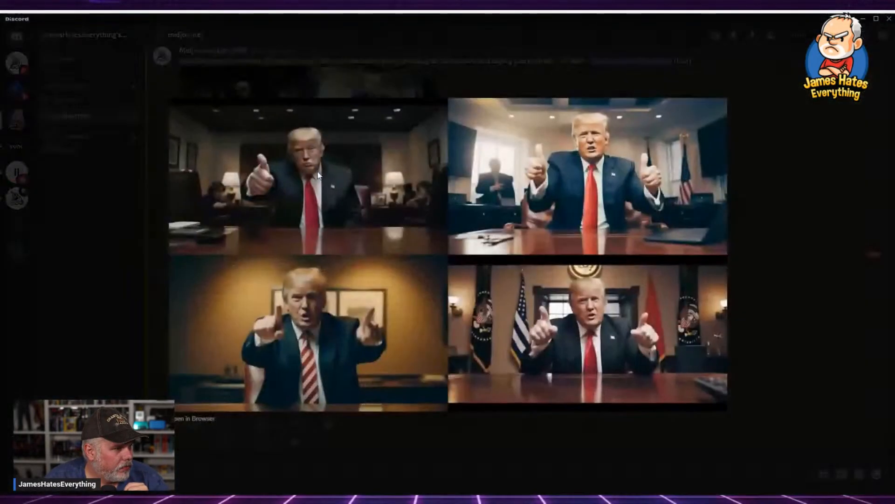
left_click(814, 157)
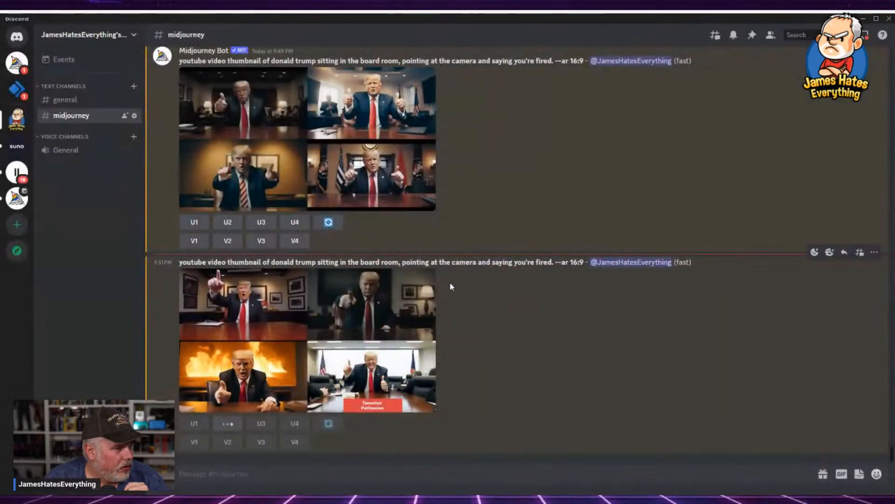
Request variations of the third image in the first boardroom grid.
left_click(262, 241)
scroll(519, 360, "up", 5)
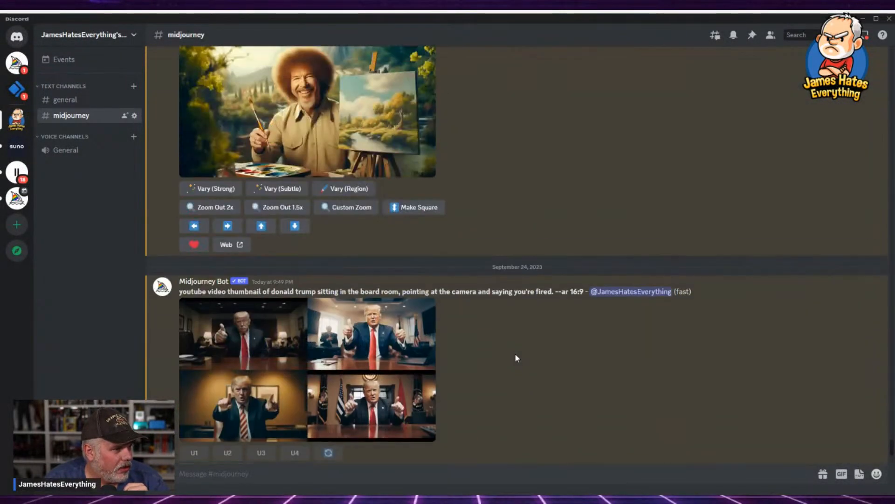
Upscale the second image of the second boardroom grid.
scroll(508, 351, "down", 5)
scroll(506, 345, "up", 3)
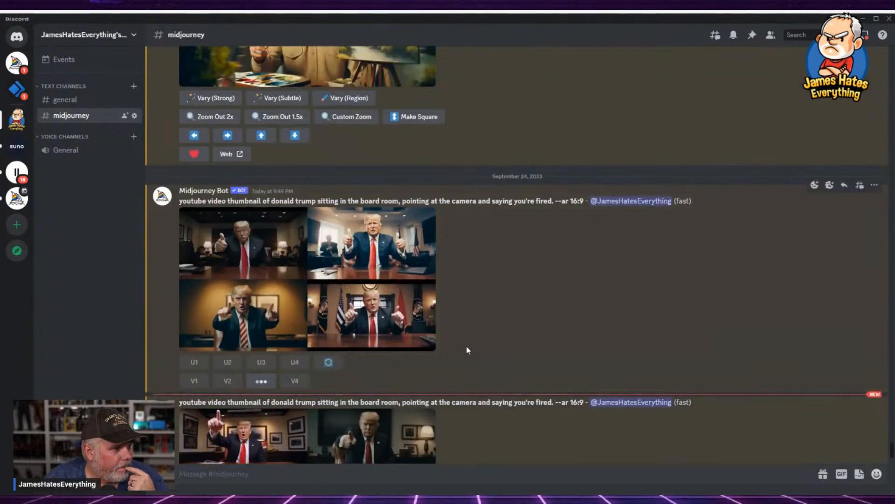
scroll(492, 323, "down", 3)
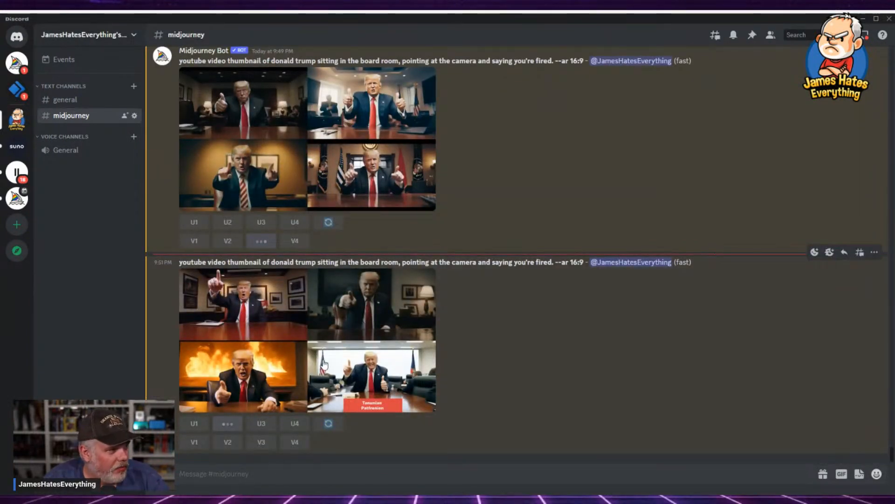
Refresh the midjourney channel by switching to the general channel and back, and check for the upscaled image.
left_click(66, 100)
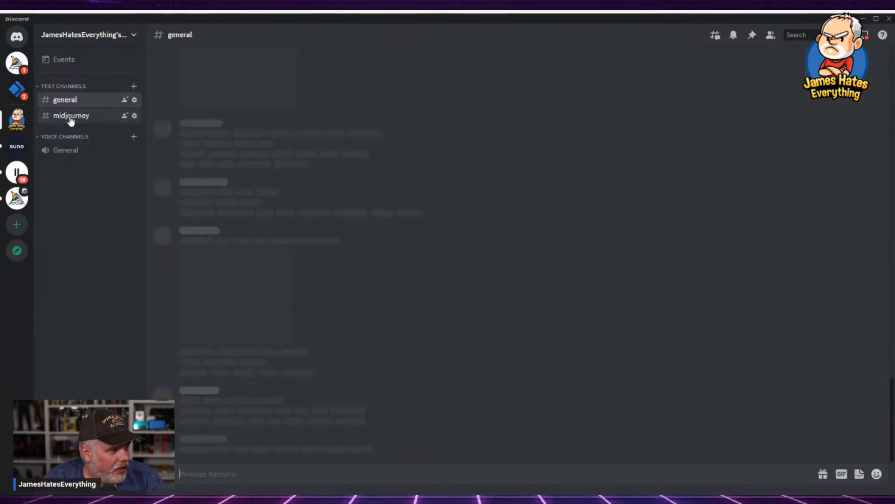
left_click(71, 119)
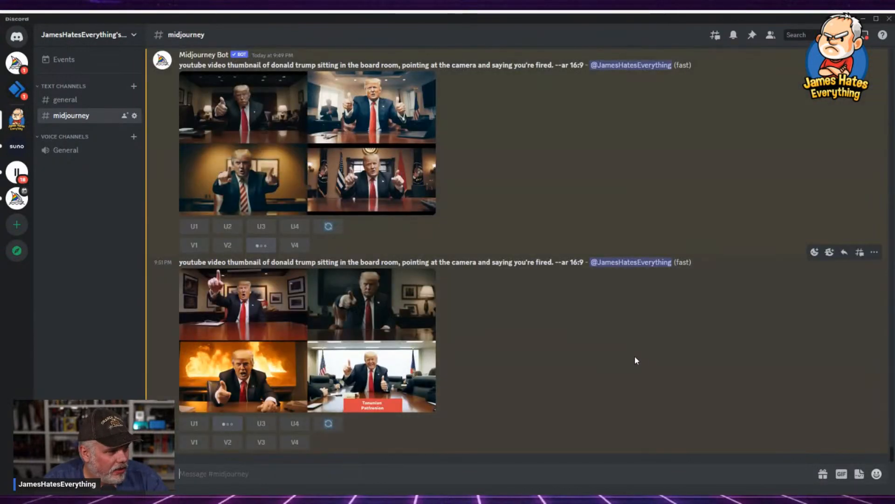
scroll(563, 350, "up", 3)
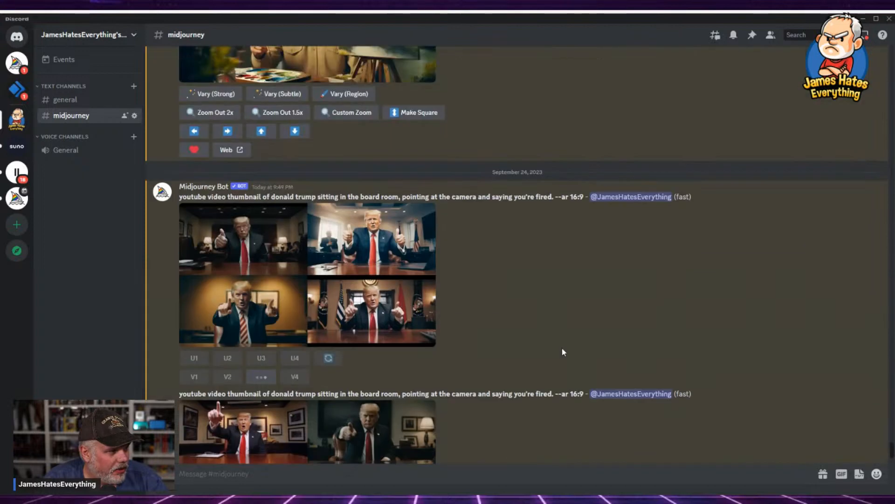
scroll(559, 348, "down", 3)
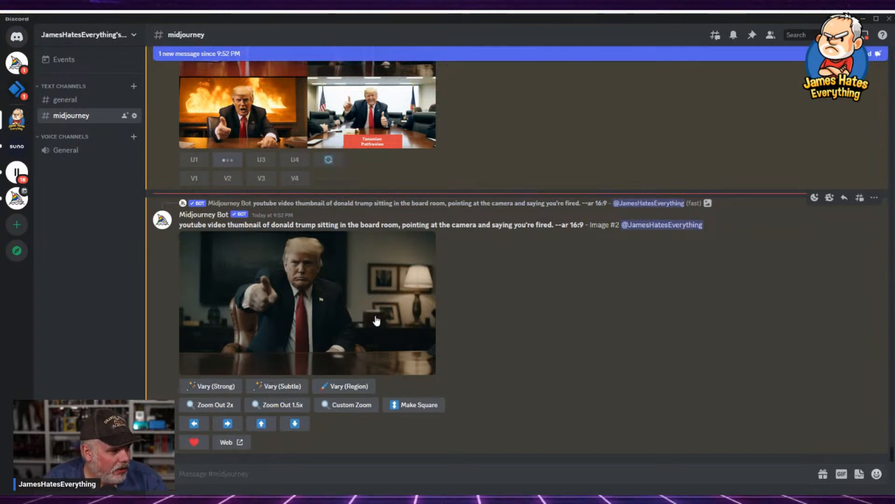
View the upscaled boardroom image at enlarged size and look back at its source grid.
left_click(321, 296)
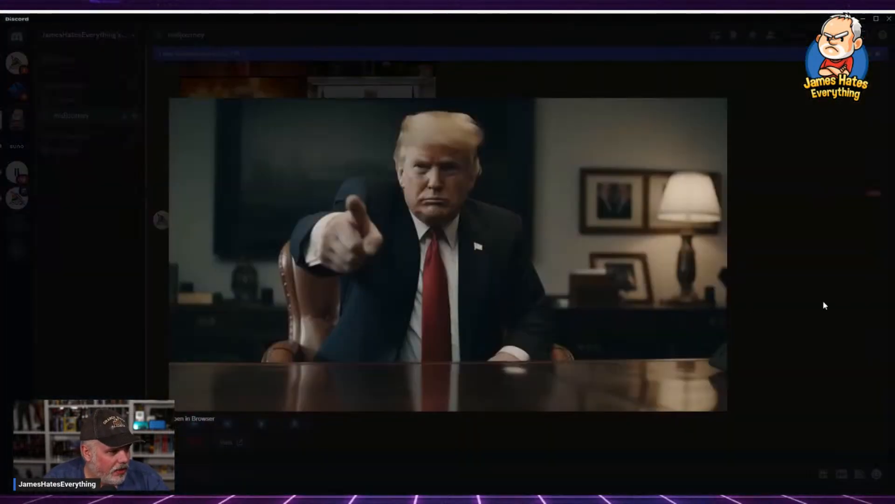
left_click(855, 290)
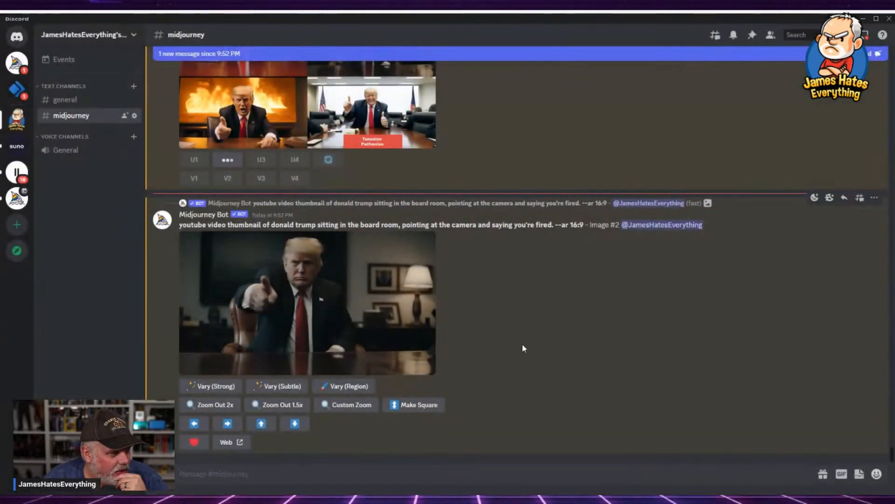
scroll(559, 331, "up", 3)
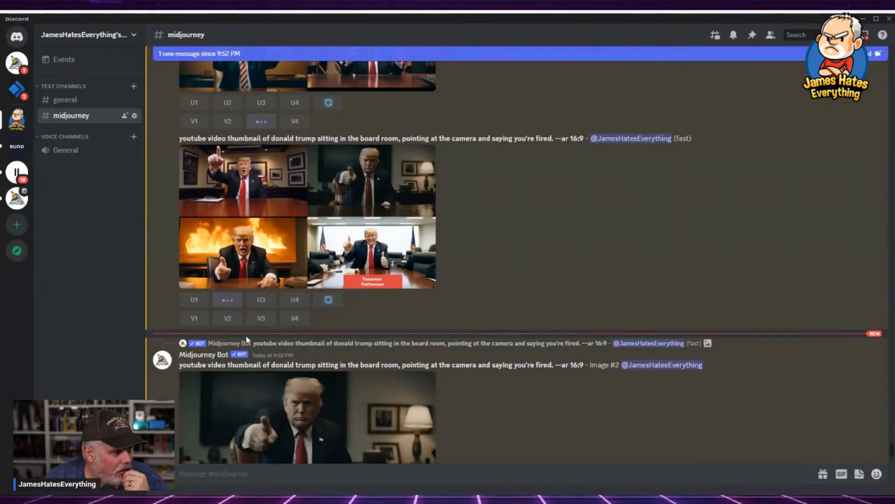
Inspect the upscaled image enlarged again and submit a Pan Left for it with the prompt text and --ar 16:9 kept.
scroll(580, 382, "down", 3)
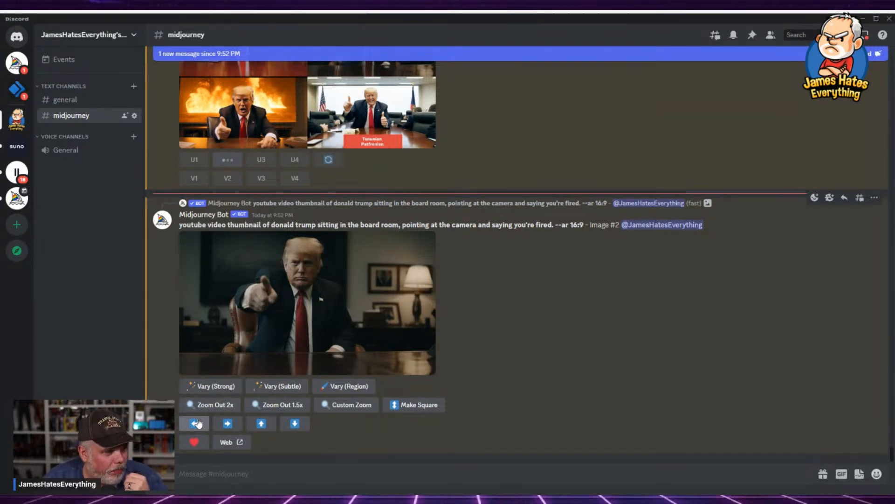
left_click(289, 343)
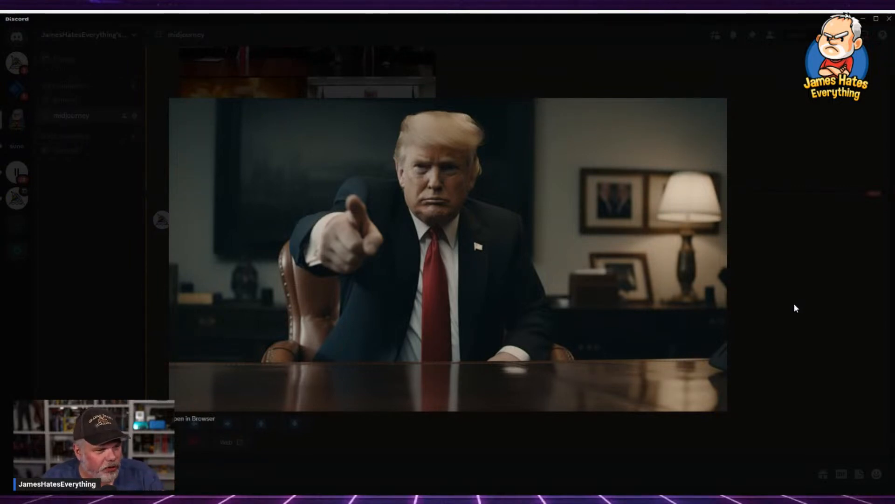
left_click(794, 303)
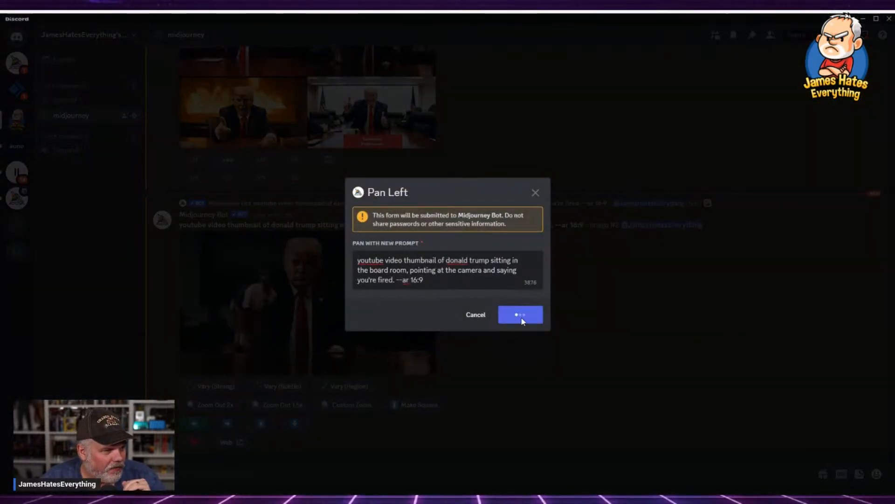
Review the second boardroom grid at enlarged size and compare it with the upscaled image.
scroll(625, 318, "up", 5)
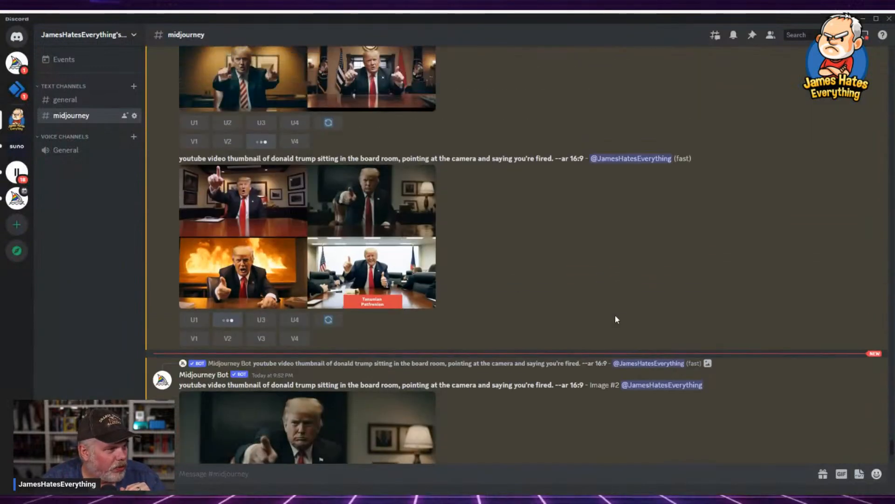
left_click(305, 262)
left_click(795, 213)
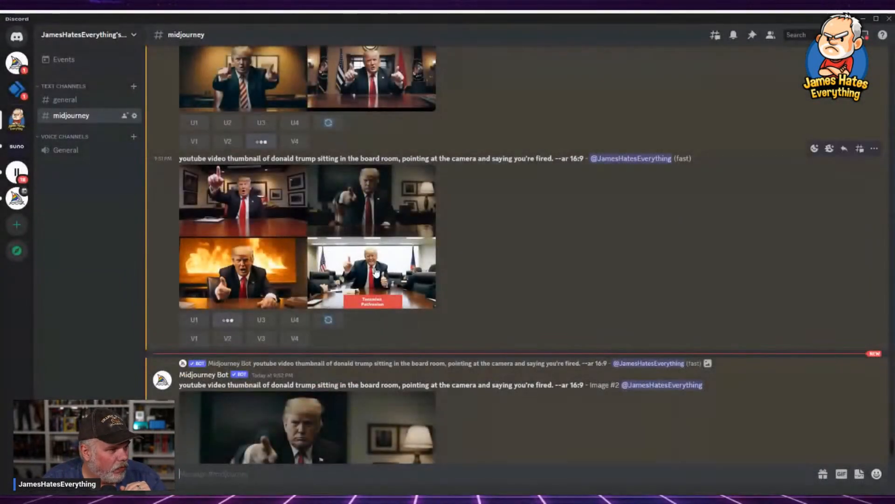
scroll(536, 301, "down", 3)
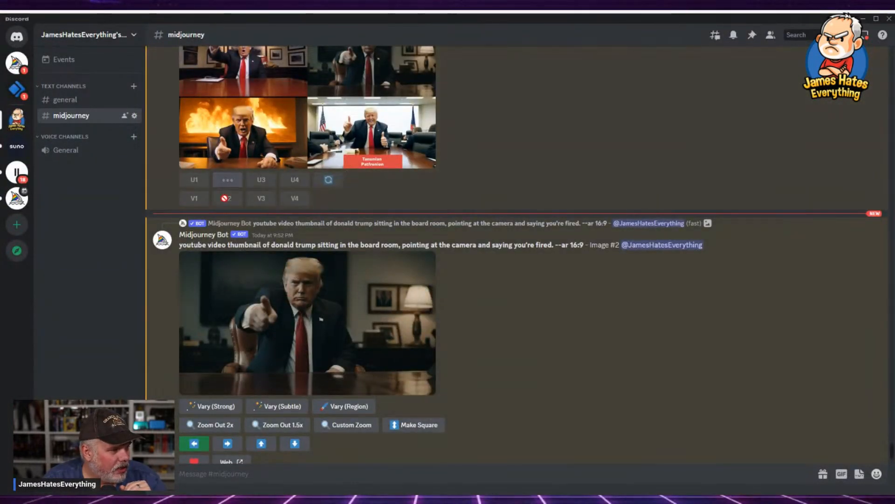
scroll(606, 194, "up", 6)
scroll(625, 259, "down", 4)
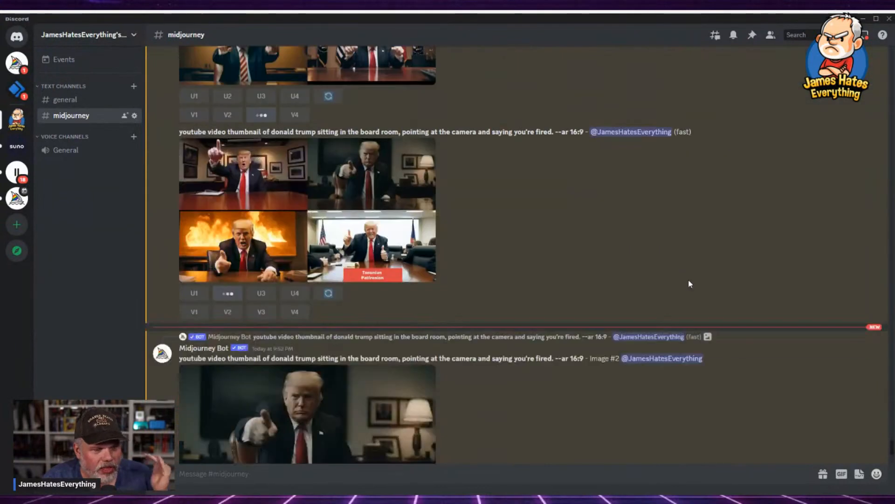
Check the Pan Left preview at enlarged size while it is still rendering.
scroll(735, 271, "down", 4)
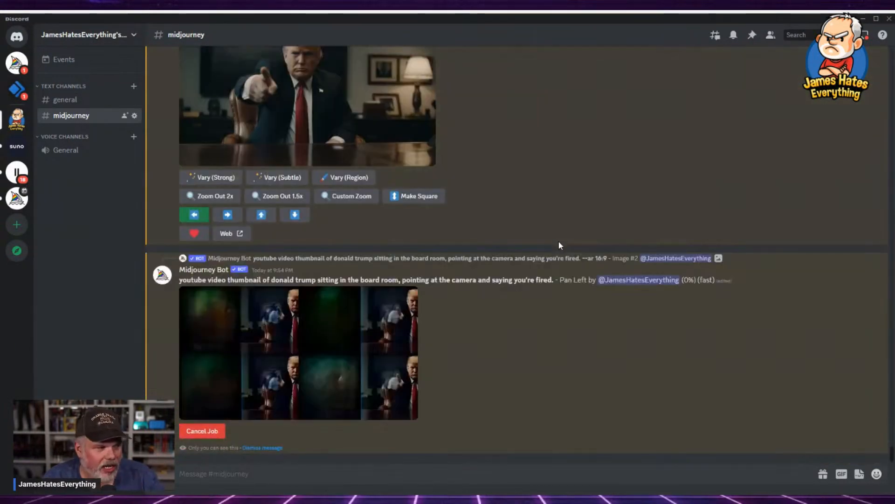
left_click(300, 360)
left_click(511, 372)
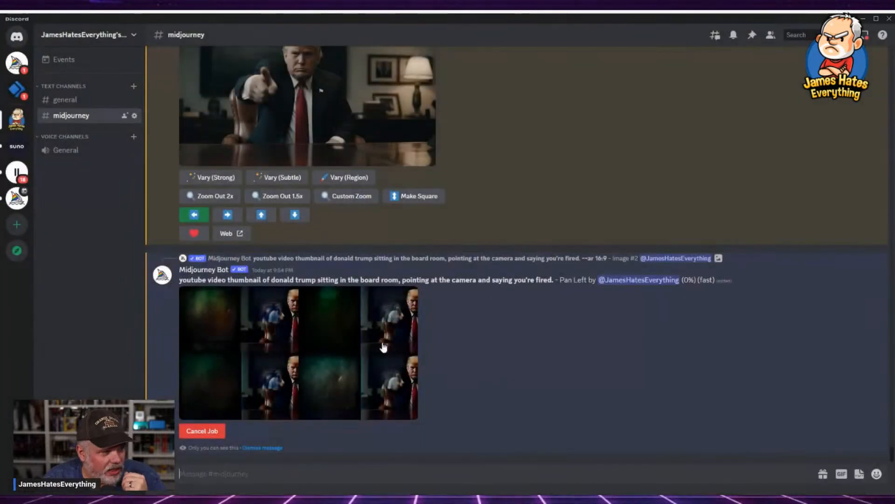
scroll(468, 385, "up", 1)
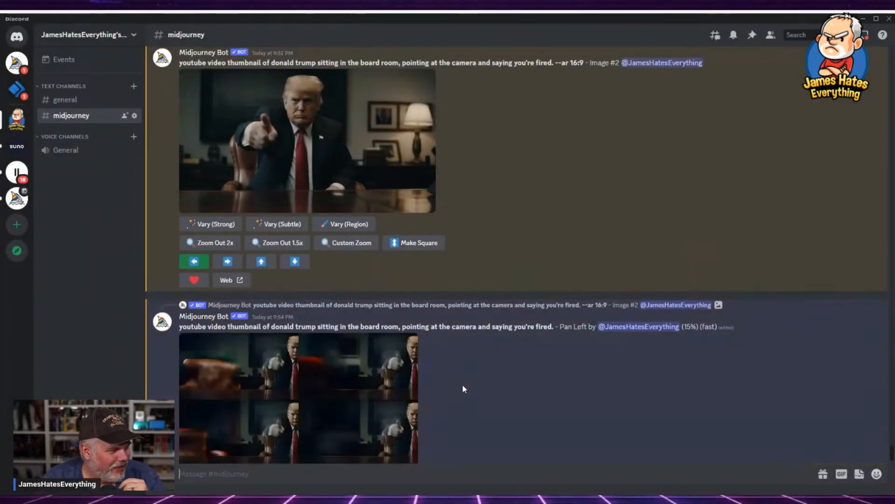
scroll(462, 383, "down", 1)
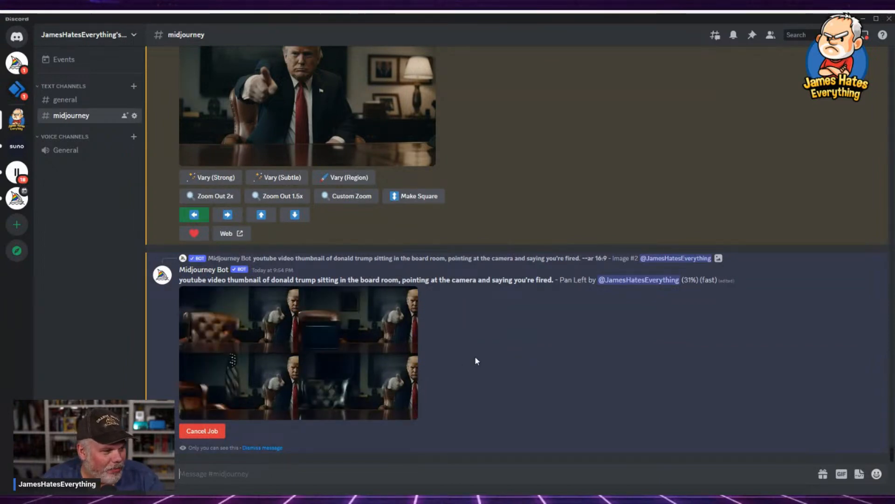
left_click(300, 346)
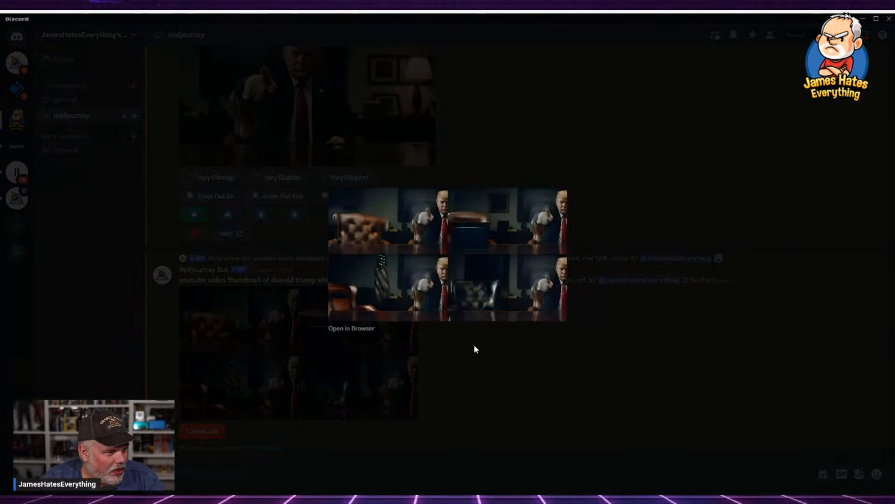
left_click(469, 339)
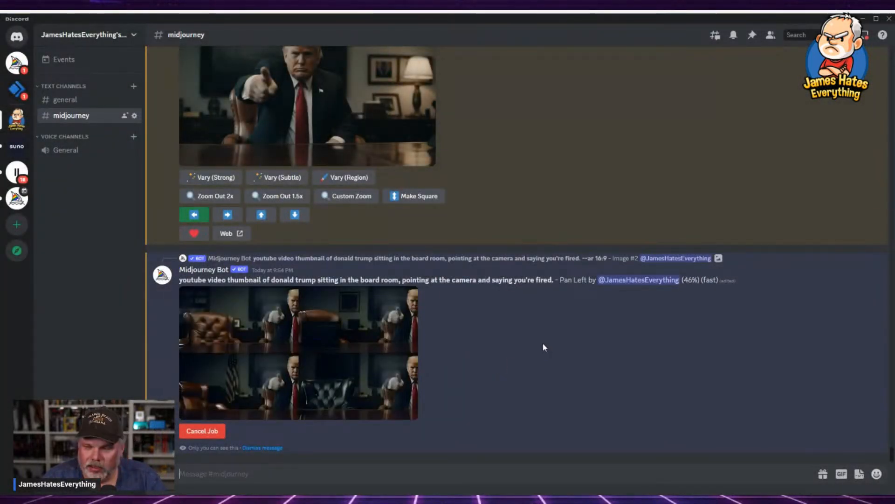
Look back through the earlier boardroom grids and check the variation request for the first grid's third image.
scroll(541, 342, "up", 3)
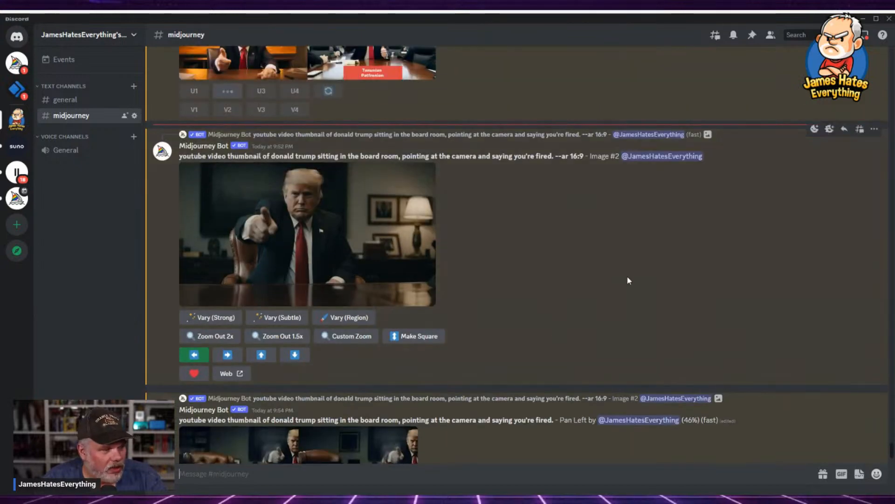
scroll(547, 252, "down", 3)
scroll(556, 263, "up", 3)
scroll(479, 302, "up", 5)
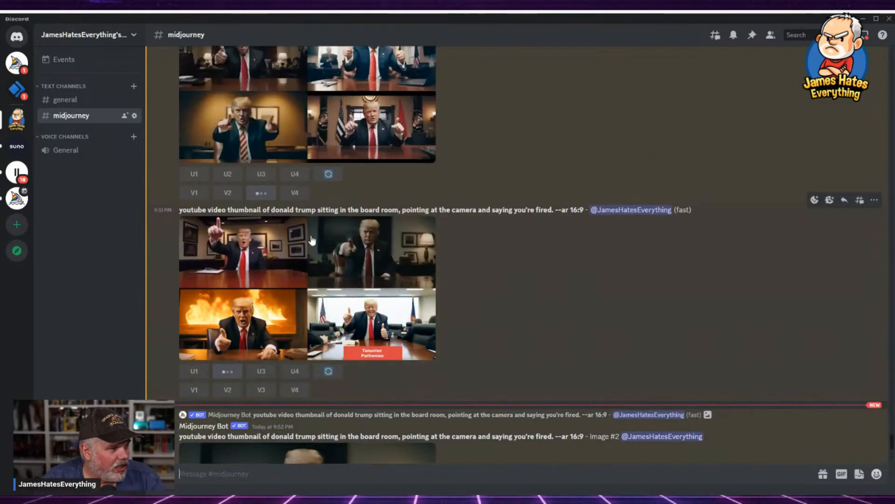
scroll(562, 269, "up", 1)
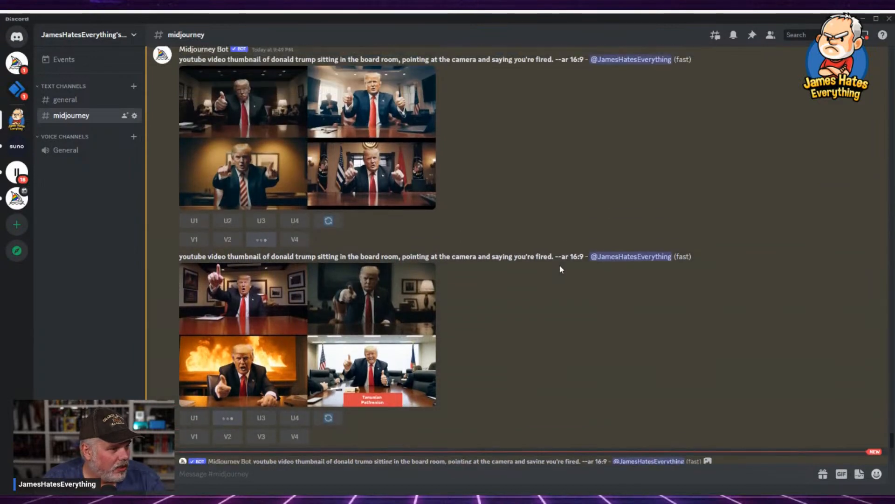
scroll(686, 308, "up", 5)
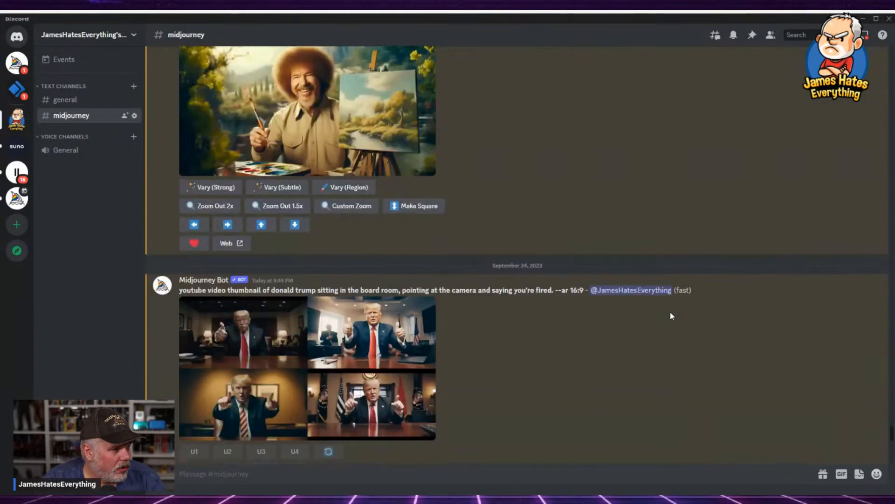
scroll(671, 316, "down", 4)
left_click(260, 285)
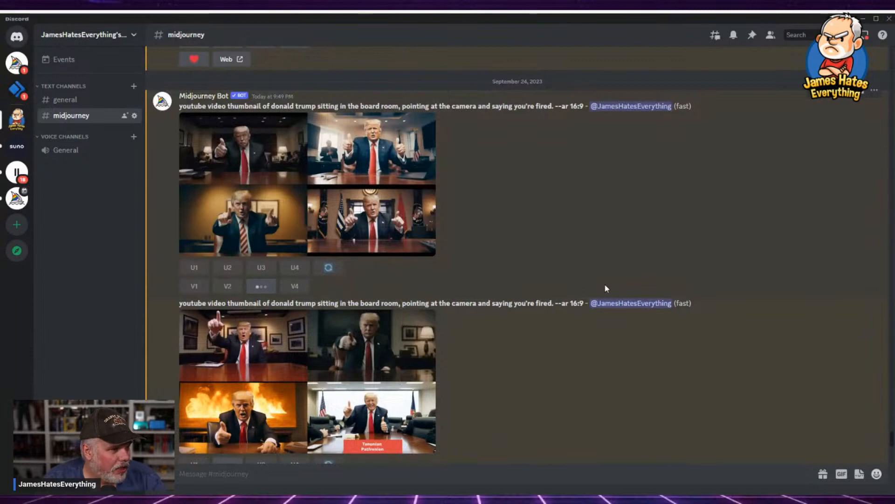
Examine the finished Pan Left grid at enlarged size.
scroll(606, 284, "down", 10)
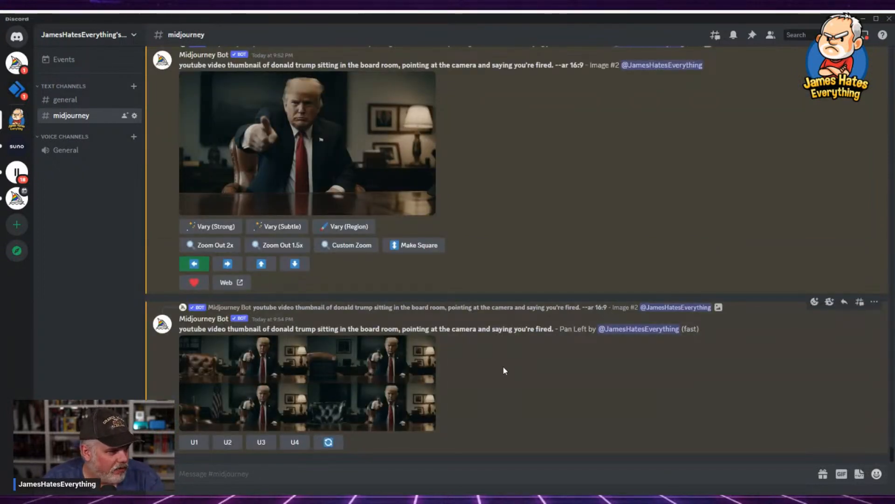
left_click(305, 381)
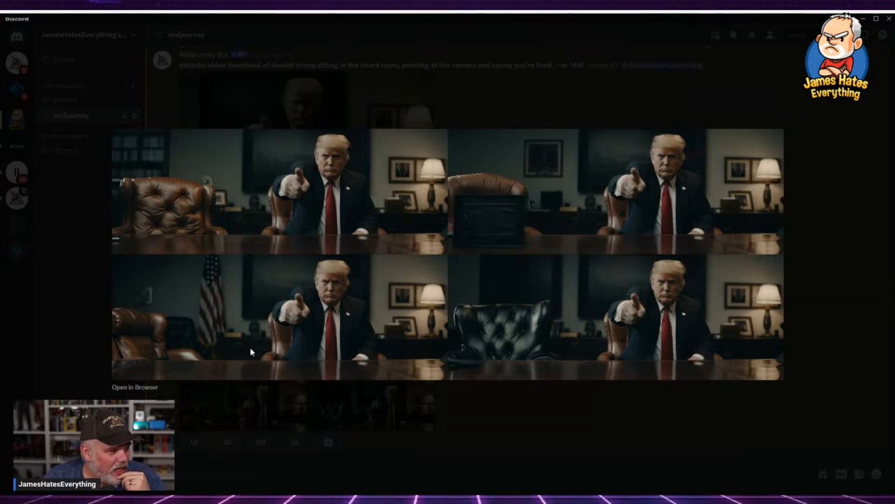
left_click(537, 420)
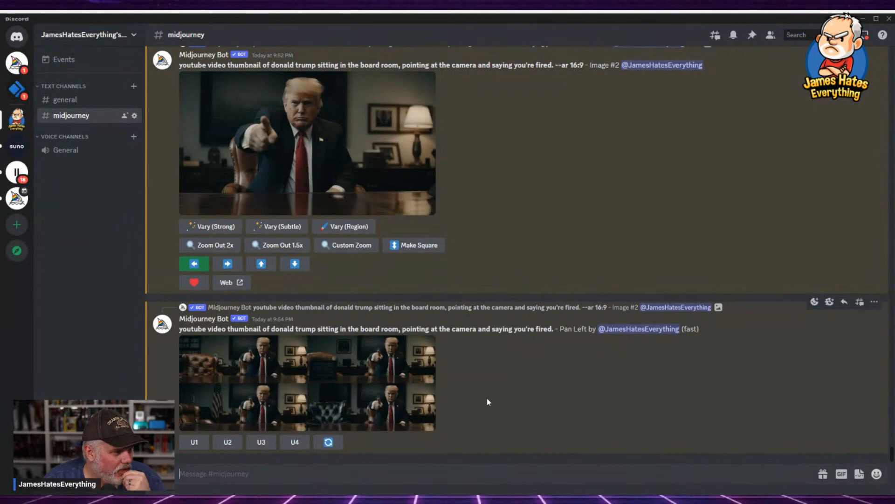
Compare the Pan Left results with the upscaled image and the two original boardroom grids.
scroll(536, 401, "up", 5)
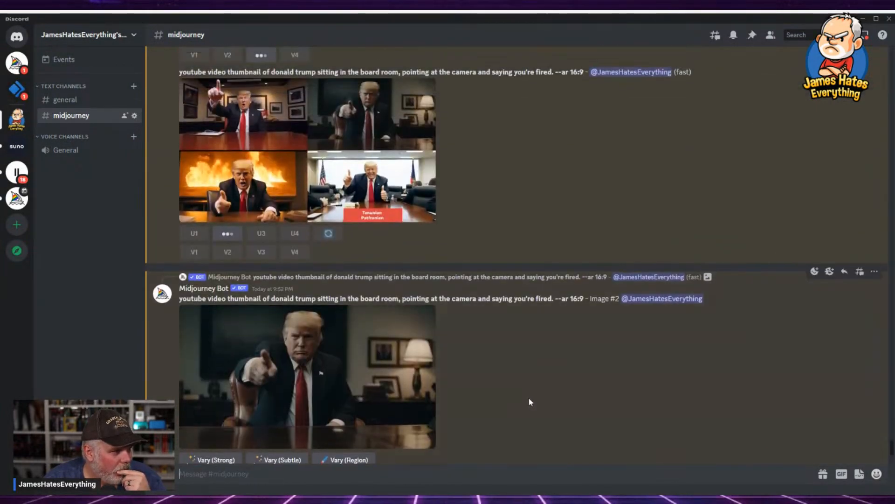
scroll(526, 396, "down", 5)
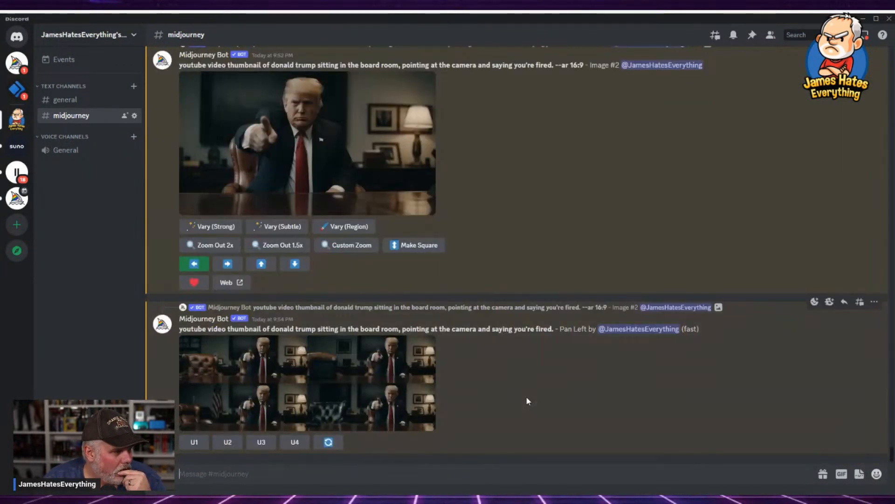
scroll(525, 396, "up", 3)
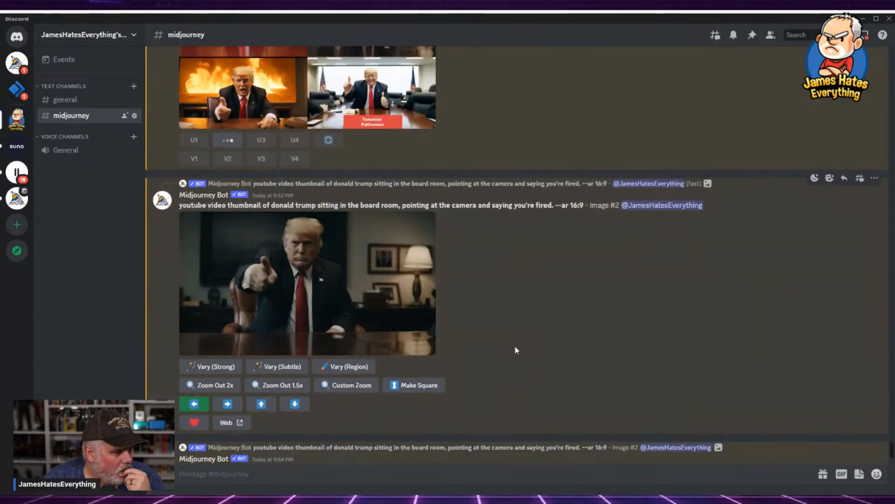
scroll(515, 347, "up", 6)
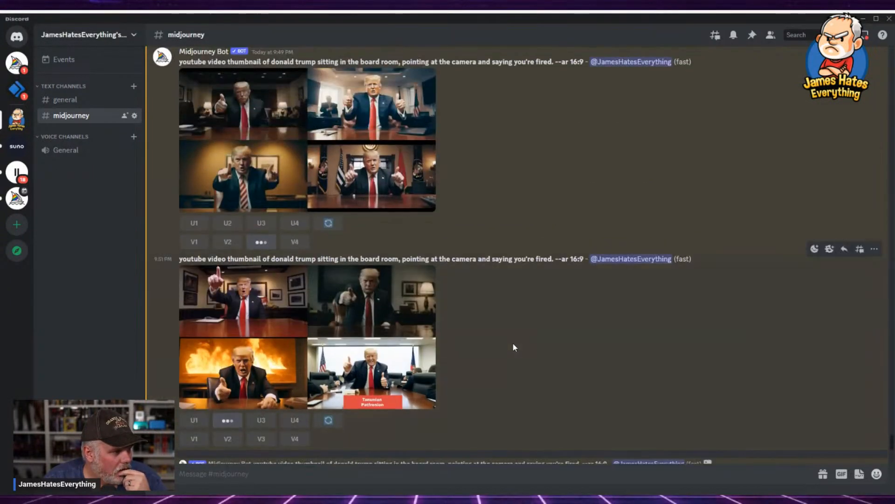
scroll(578, 357, "down", 2)
scroll(577, 355, "up", 3)
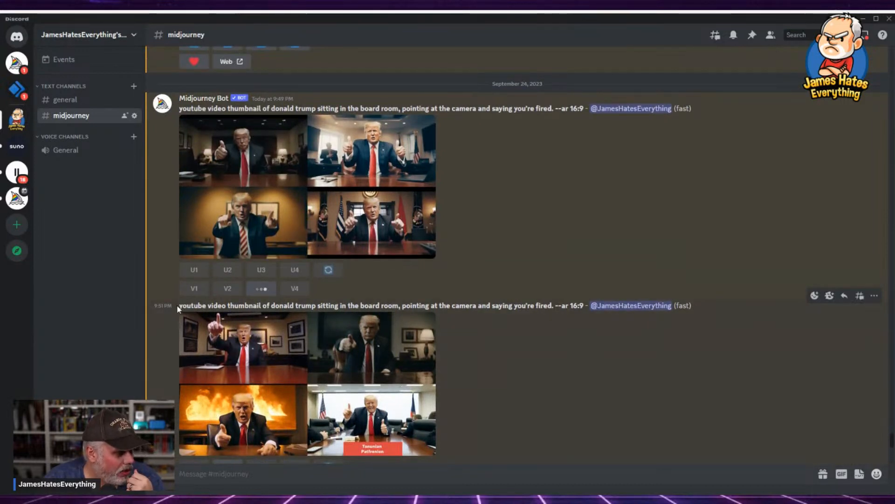
Copy the boardroom thumbnail prompt with --ar 16:9 from the second grid's message and submit it again as a new imagine request.
left_click_drag(177, 304, 580, 307)
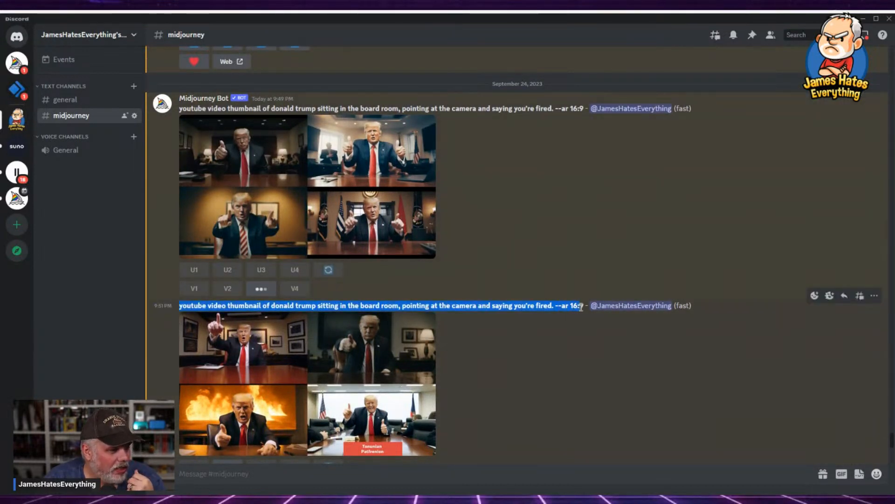
right_click(563, 304)
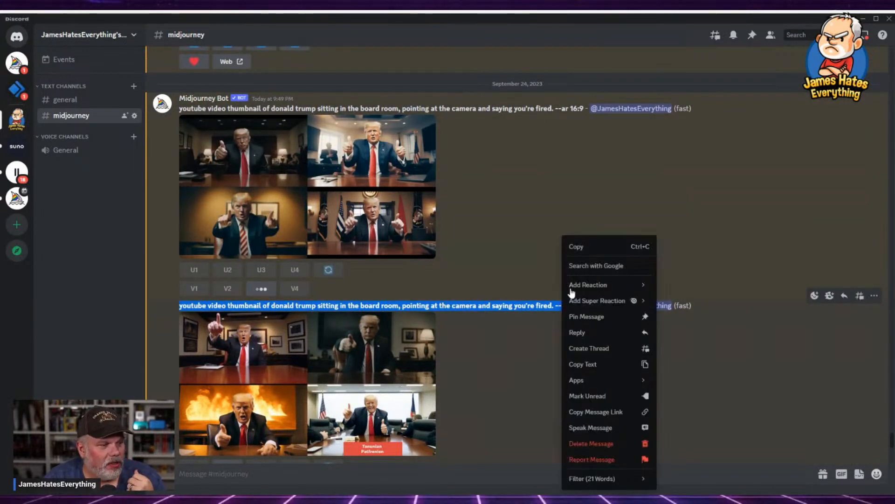
left_click(580, 248)
scroll(541, 398, "down", 10)
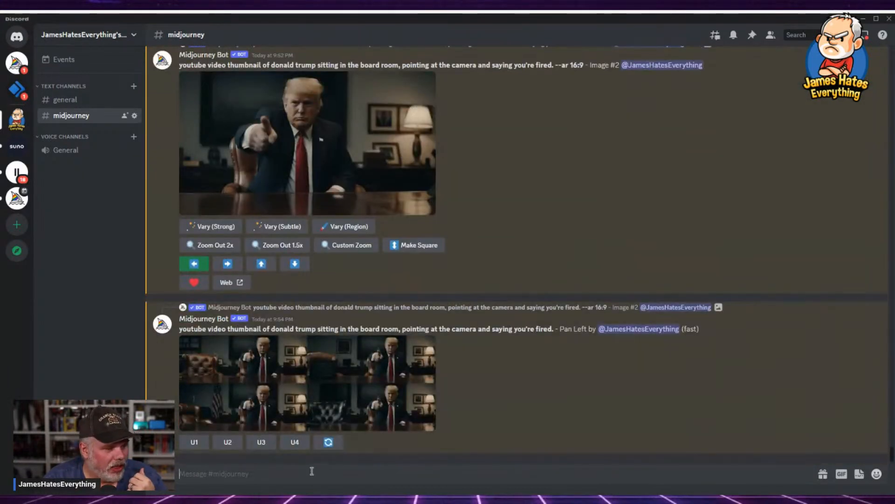
left_click(224, 473)
type("/im")
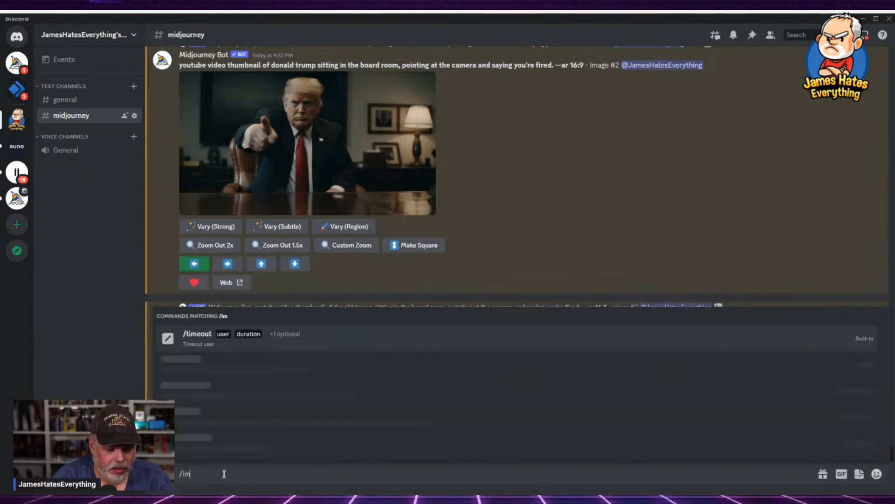
key("Tab")
key("ctrl+v")
key("Return")
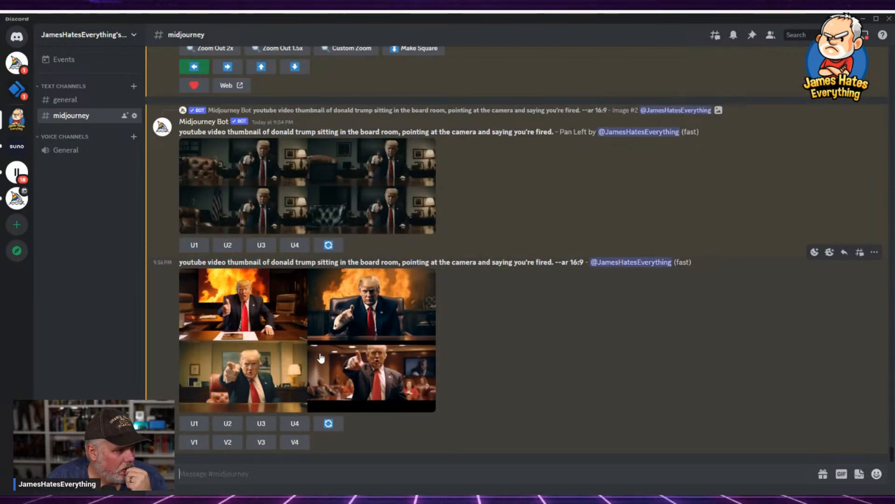
Examine the new boardroom grid enlarged, upscale its third image and pan that image left with the same prompt.
left_click(307, 348)
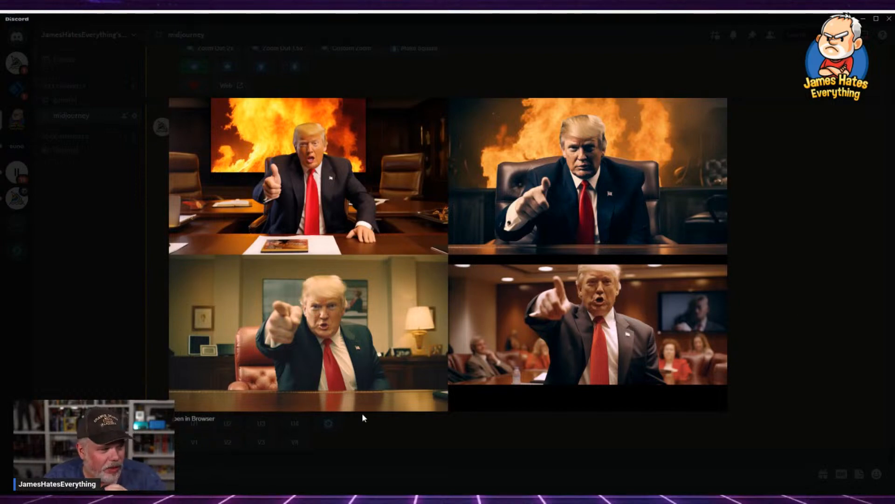
left_click(417, 432)
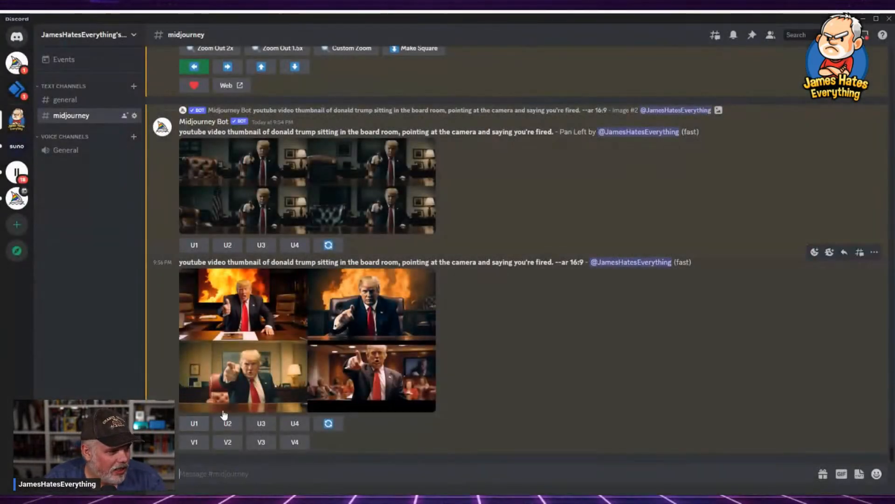
left_click(260, 423)
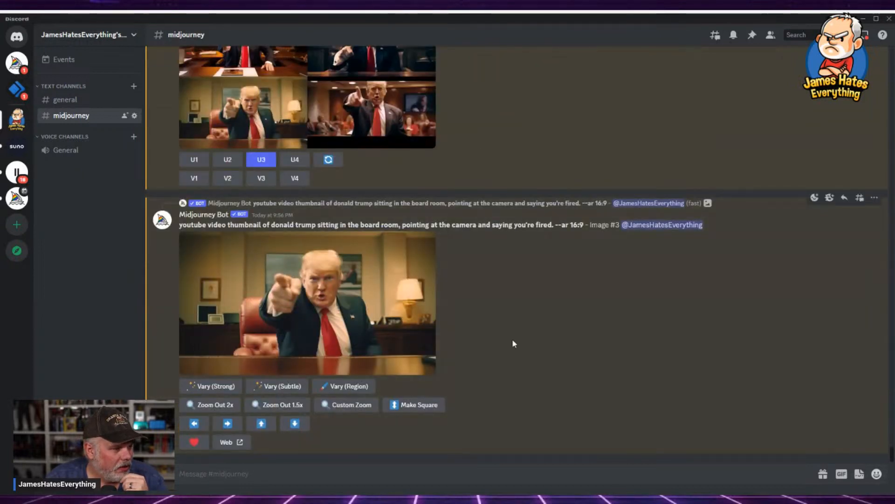
left_click(193, 423)
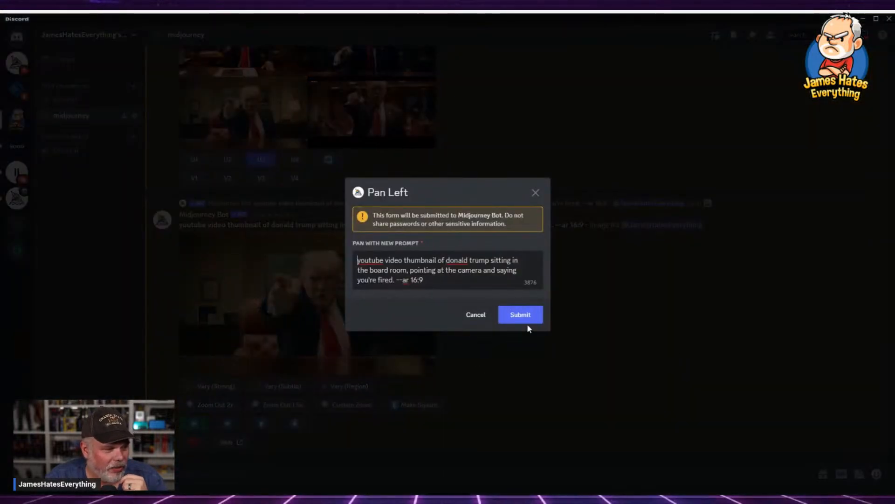
left_click(525, 316)
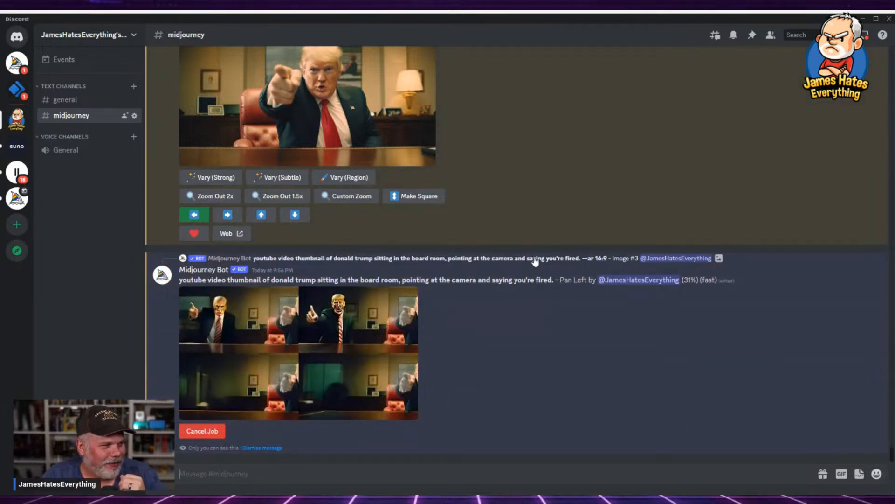
scroll(547, 246, "up", 1)
scroll(546, 246, "up", 2)
left_click(350, 267)
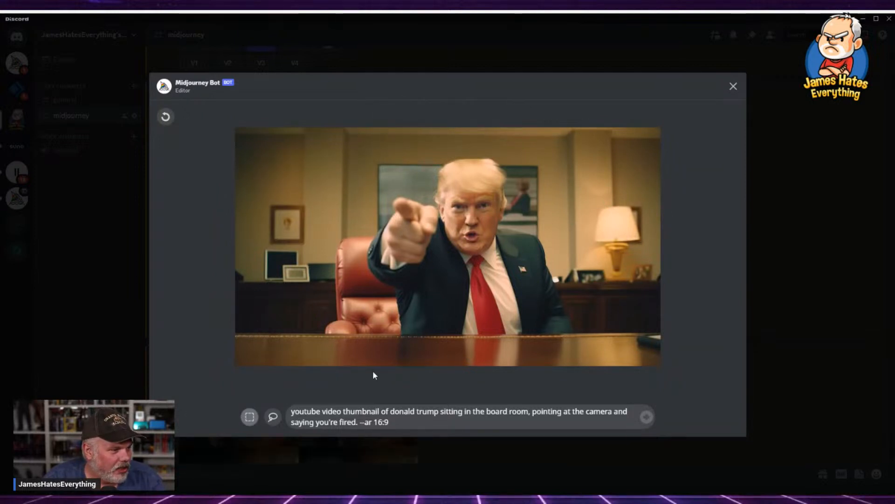
left_click(734, 86)
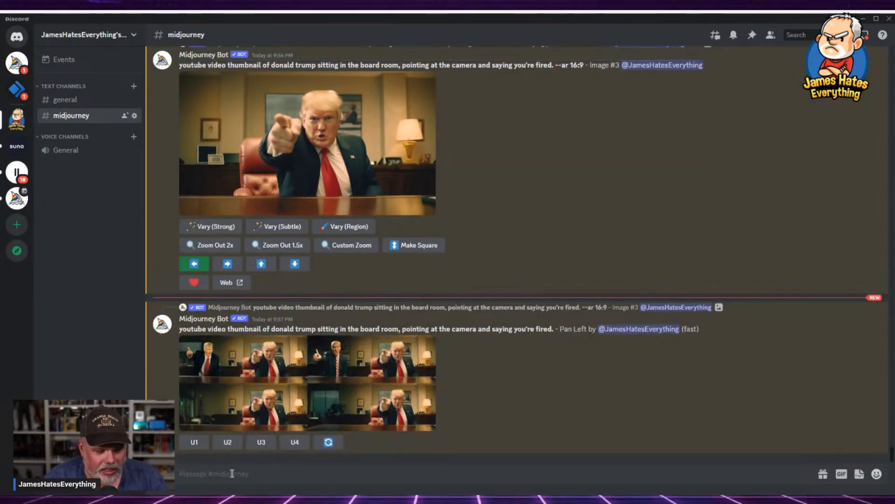
Post the portrait photo from the clipboard in the midjourney channel and copy the link to that image.
key("ctrl+v")
key("Return")
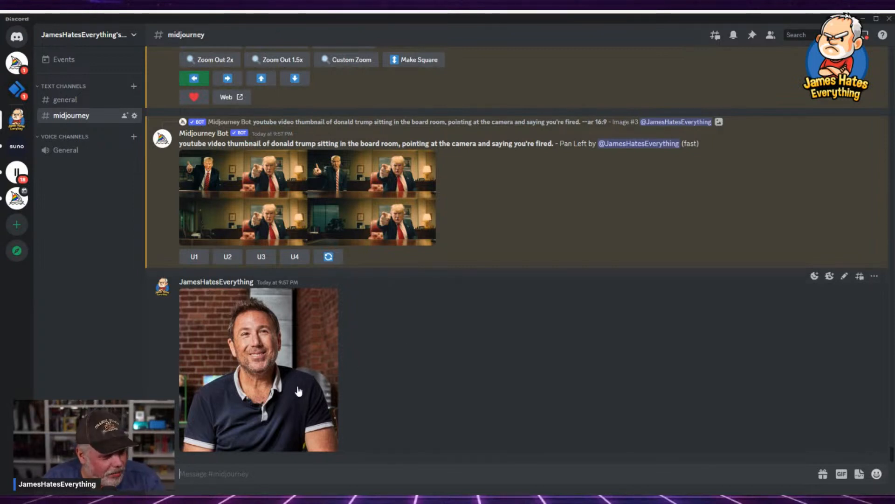
right_click(251, 377)
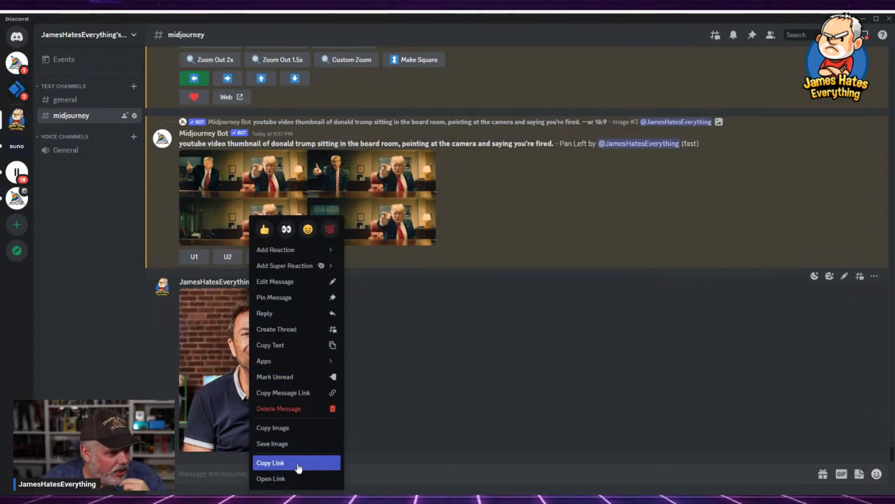
left_click(293, 462)
Start a Vary (Region) edit of the upscaled third image and mark the area from its left edge to the pointing hand.
scroll(496, 407, "up", 5)
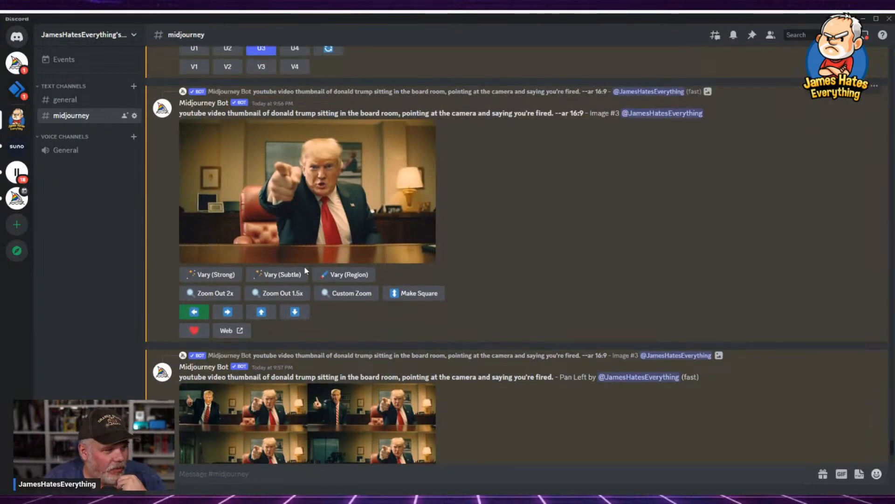
left_click(344, 276)
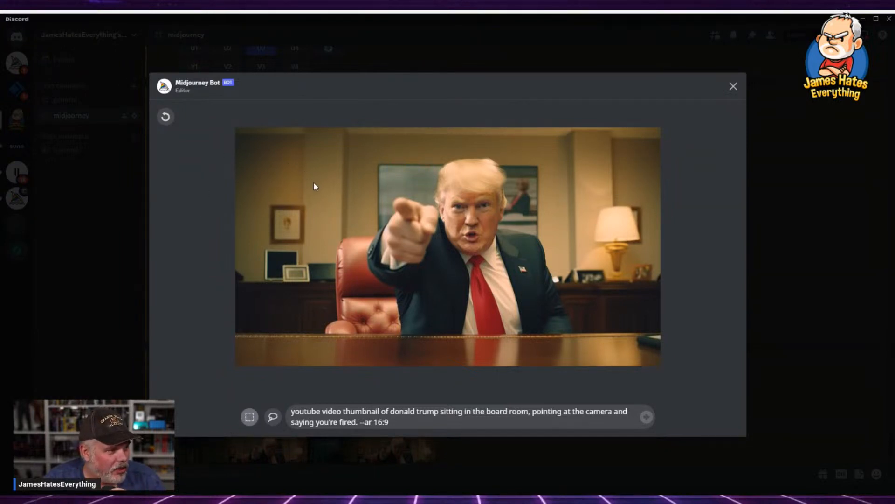
mouse_move(362, 149)
left_mouse_down()
mouse_move(285, 230)
mouse_move(232, 386)
left_mouse_up()
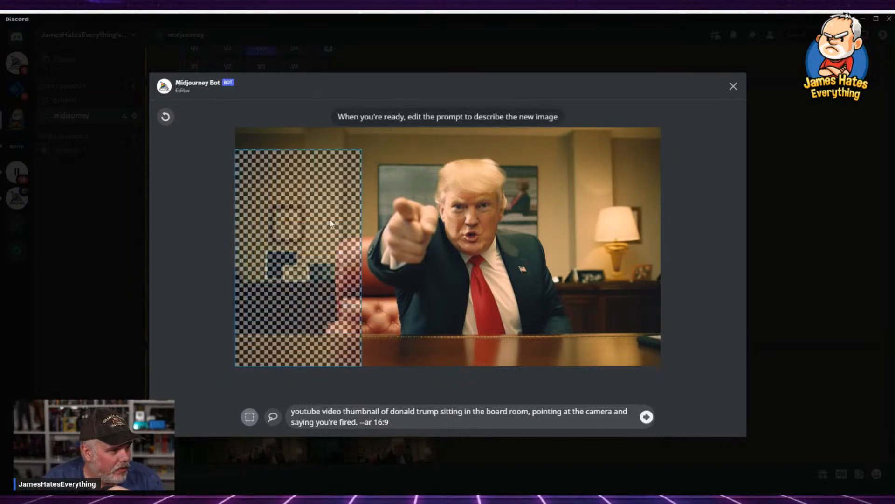
mouse_move(383, 150)
left_mouse_down()
mouse_move(331, 385)
mouse_move(310, 396)
left_mouse_up()
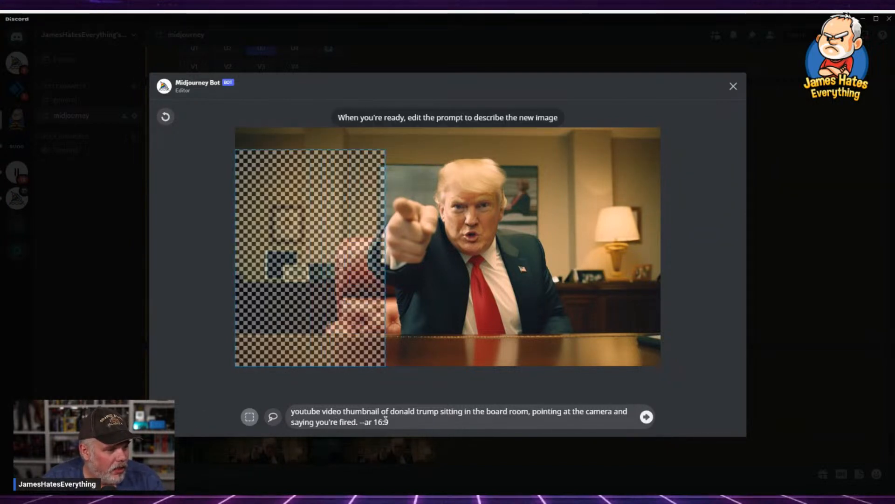
Submit the region variation with the portrait's link followed by "looking sad and crying dramatically" as the prompt, and examine the resulting grid enlarged.
left_click_drag(391, 422, 287, 416)
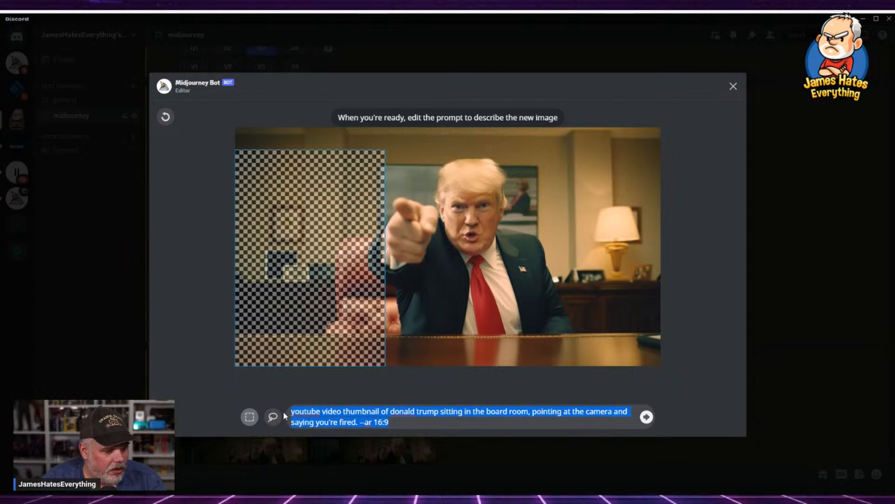
key("ctrl+v")
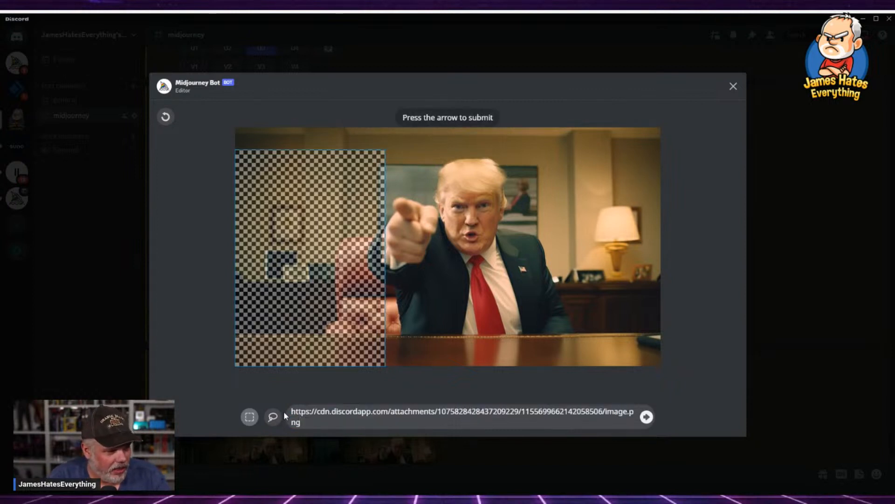
type("looking sad and ")
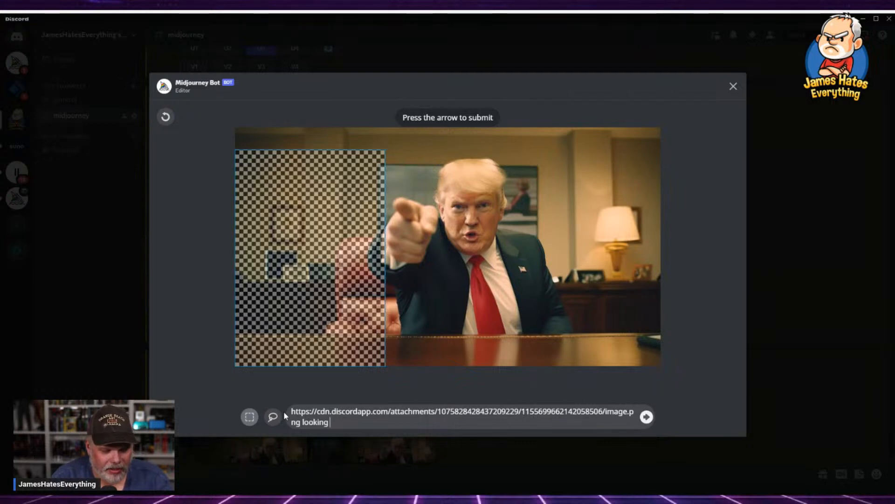
type("cr")
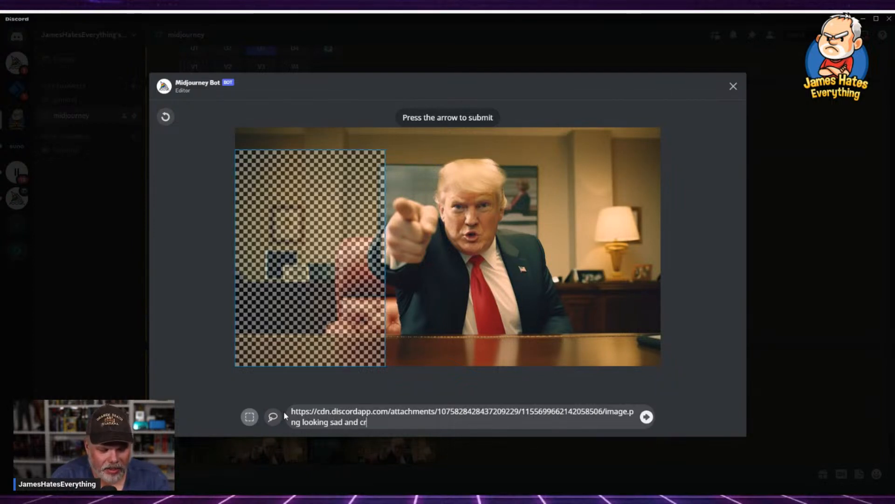
type("ying dramatically")
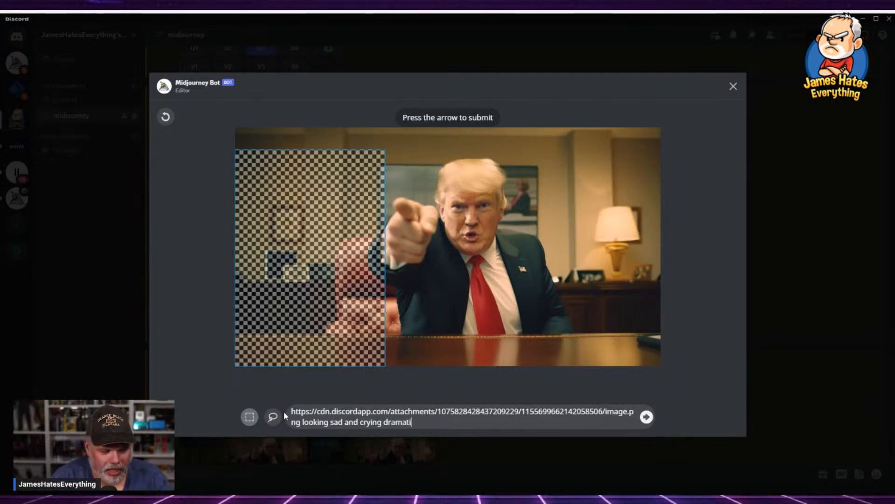
key("Return")
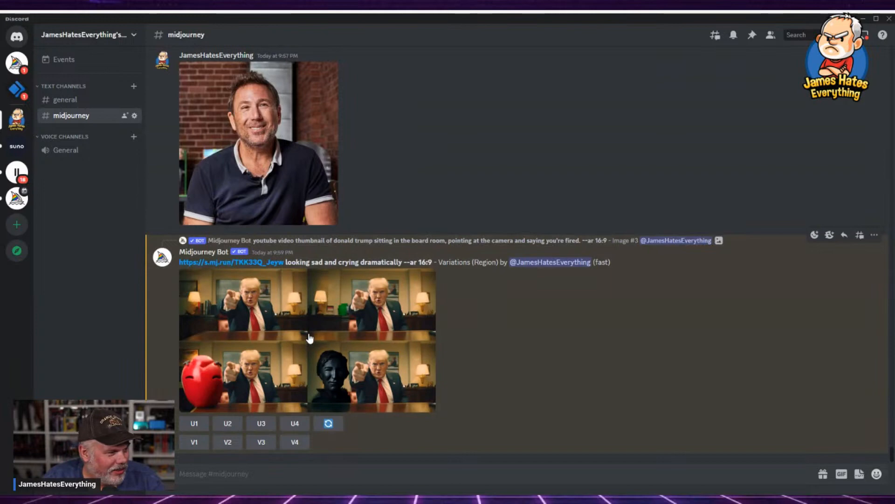
left_click(309, 337)
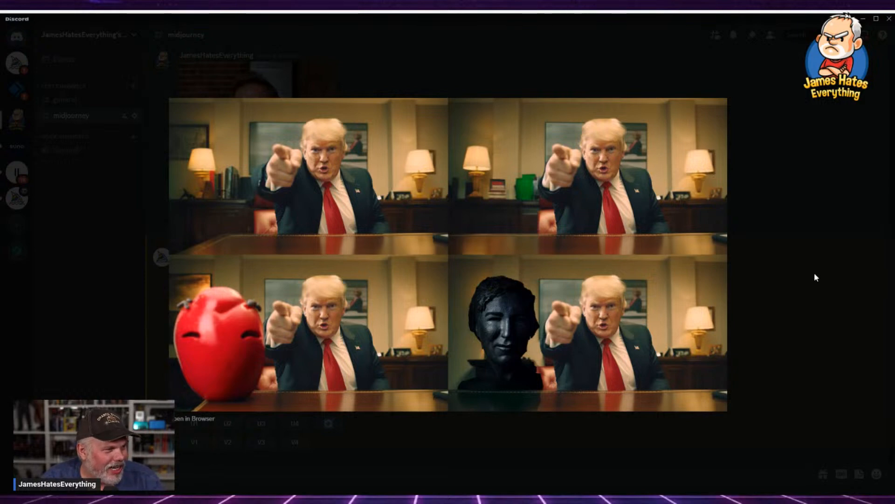
left_click(798, 250)
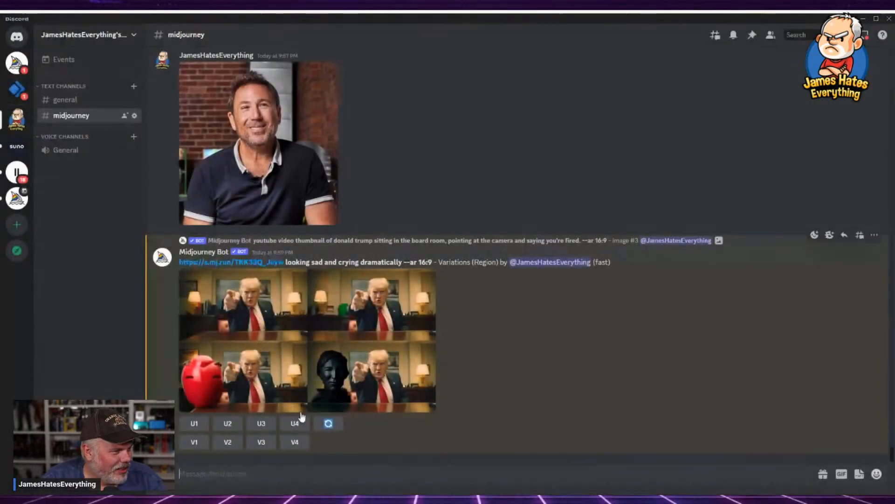
Begin a new imagine prompt with the copied link to the portrait photo.
left_click(278, 472)
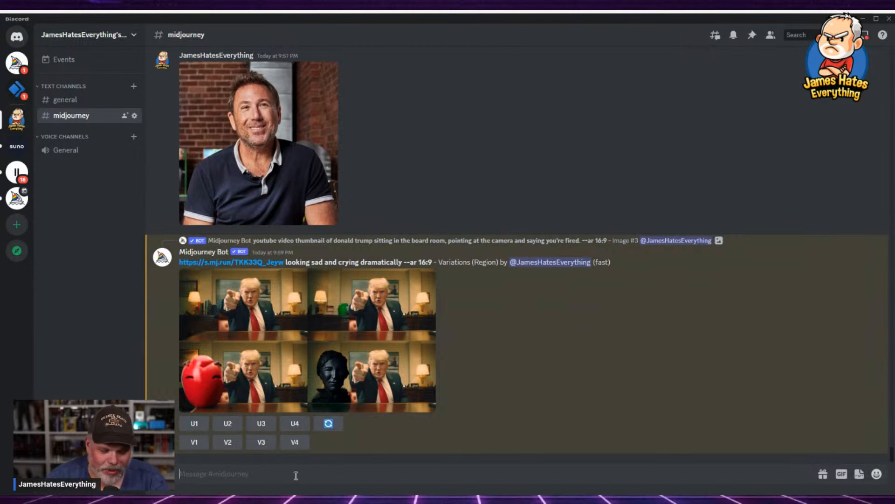
type("/")
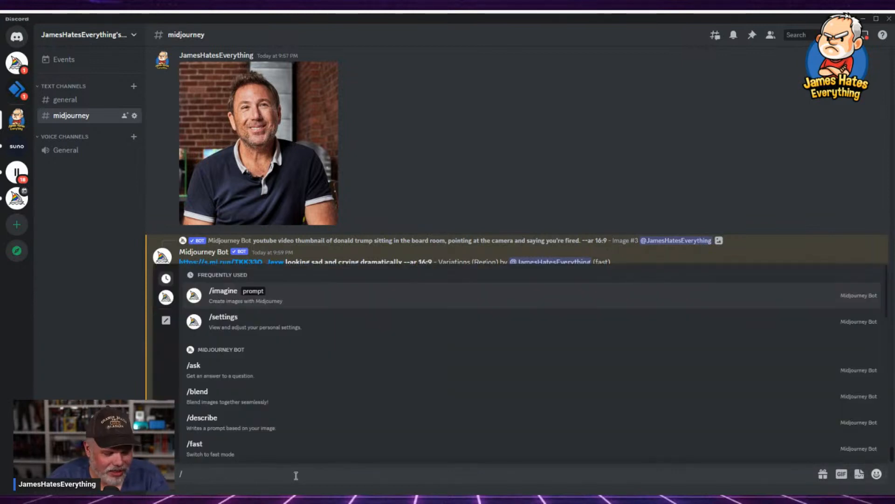
type("ima")
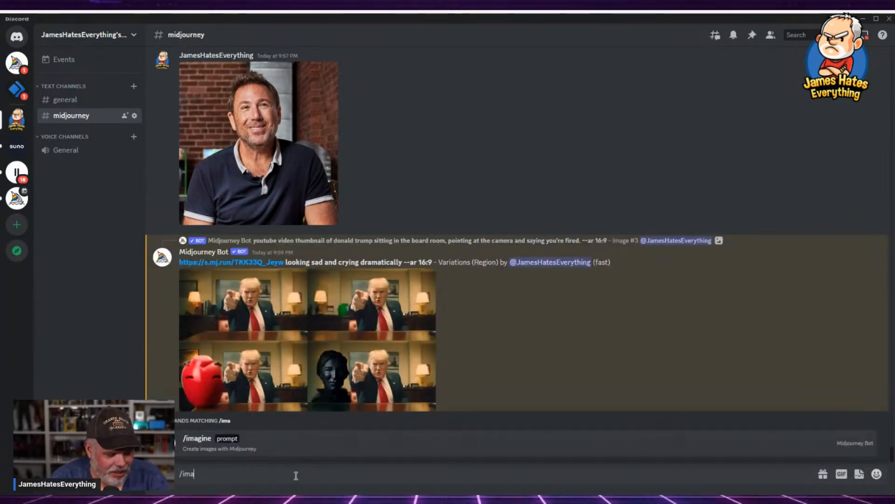
type("gine")
key("Tab")
key("ctrl+v")
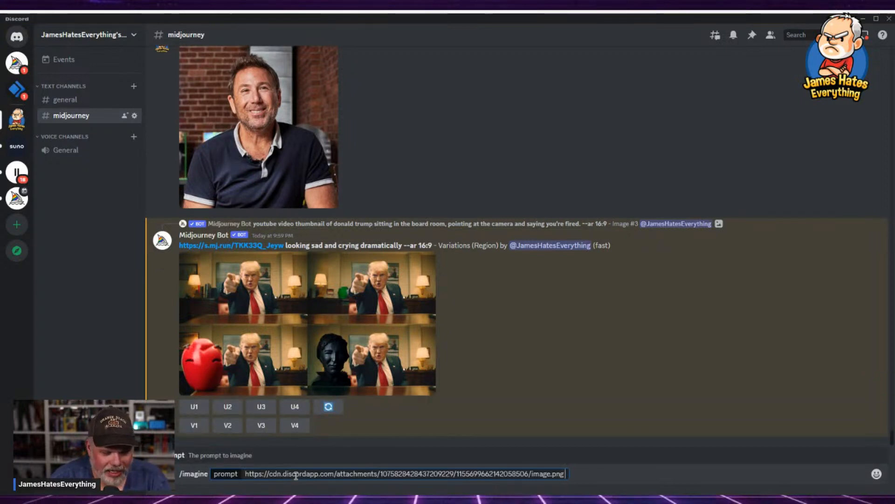
Write "looking sad, crying heavily towards the camera, while being fired by donald trump" after the portrait's link in the imagine prompt.
type("in")
key("BackSpace")
key("BackSpace")
type("looking")
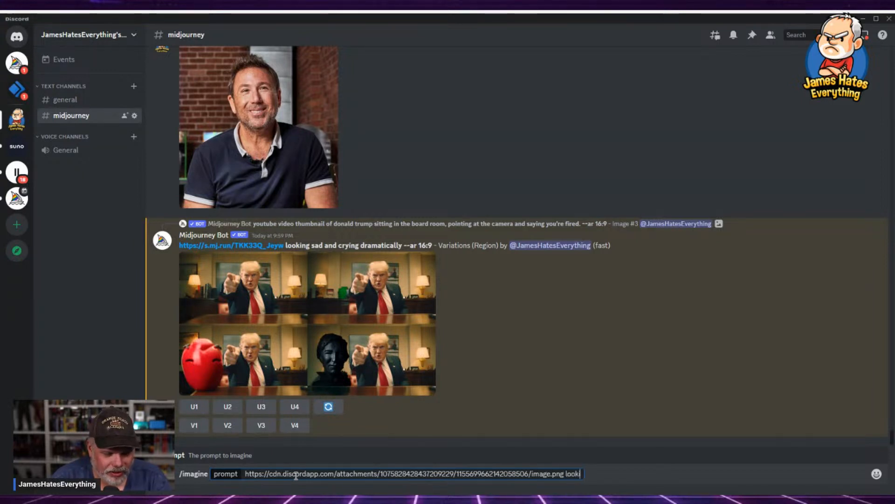
type(" sad, cry")
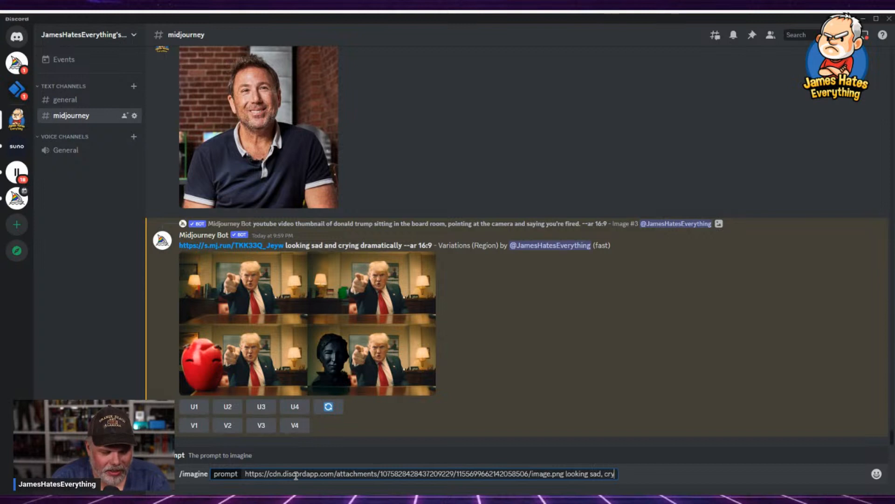
type("ing heav")
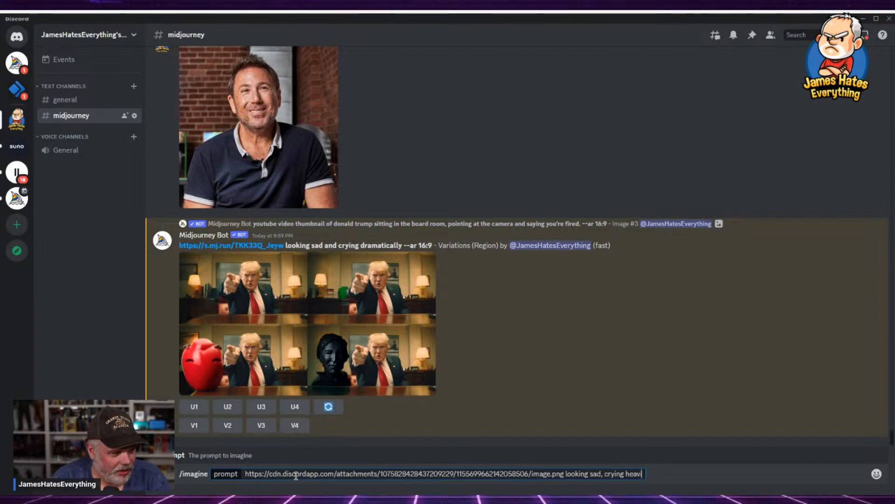
type("ily towards the camera, while being fired by donald trump")
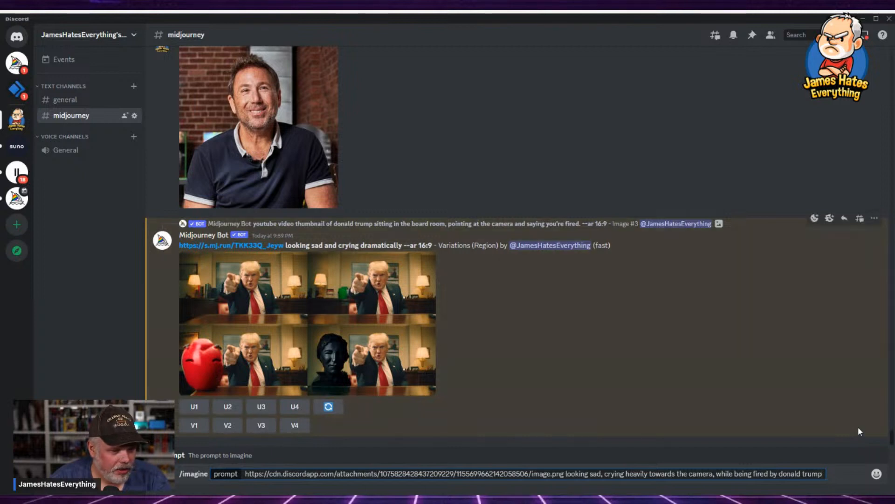
Append "youtube thumbnail, cinematic" and an --ar aspect ratio parameter to the imagine prompt, and submit it.
type(", yo")
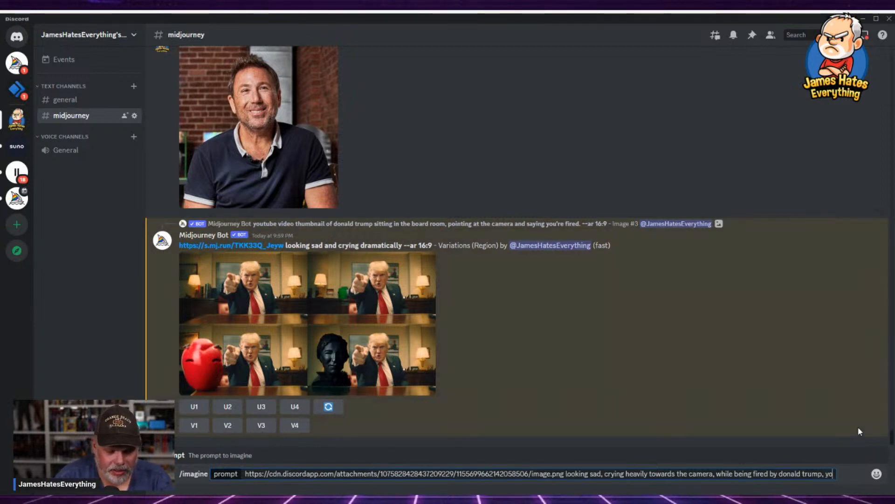
type("utube thumb")
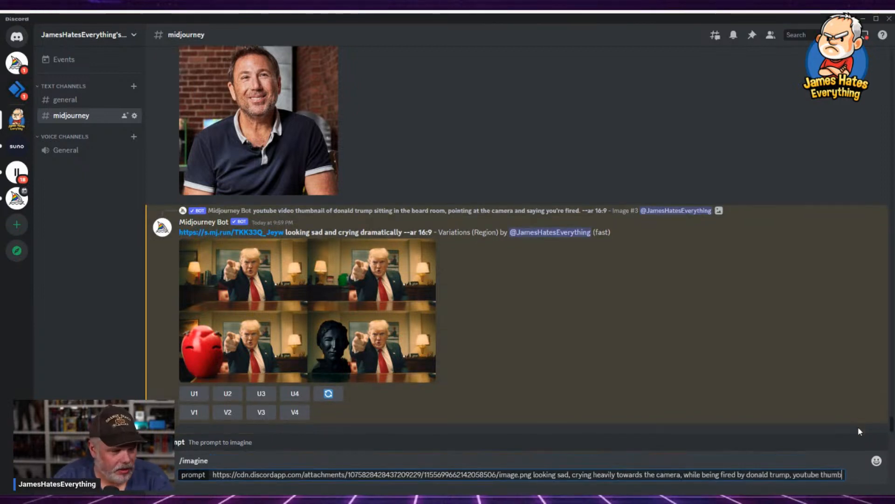
type("nail,")
key("BackSpace")
key("BackSpace")
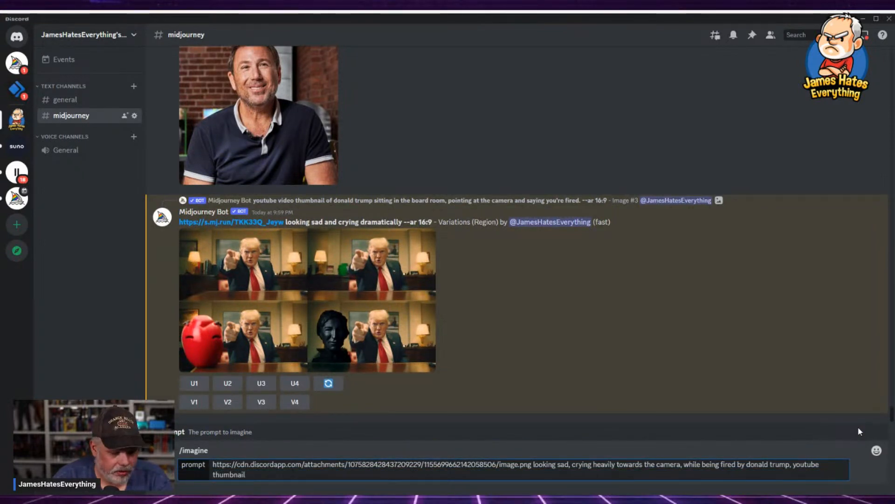
type(", cine")
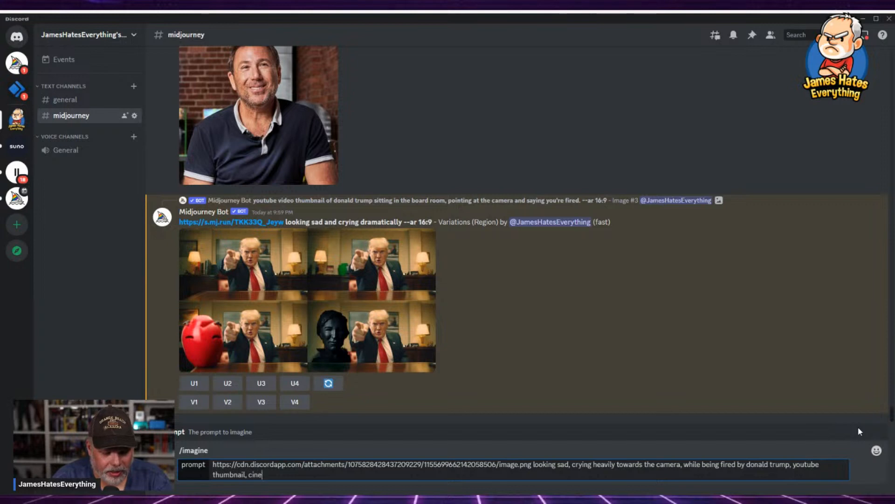
type("matic --ar 1")
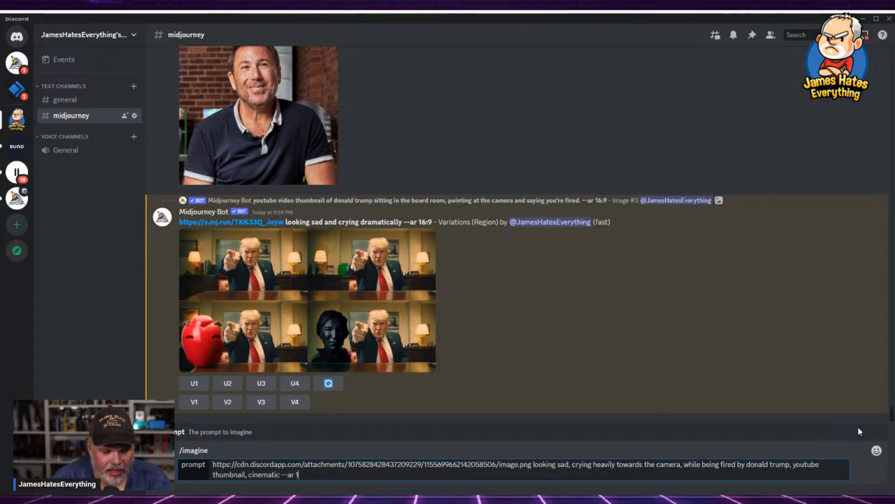
type("6:")
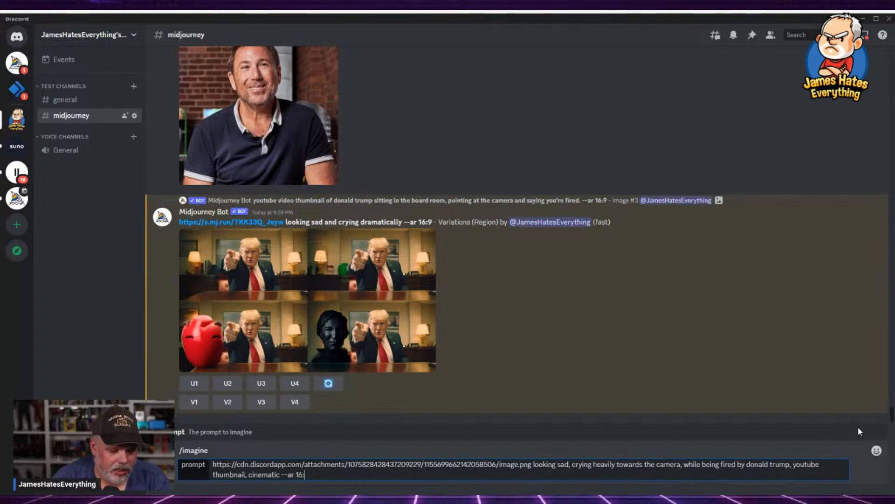
type("(")
key("Return")
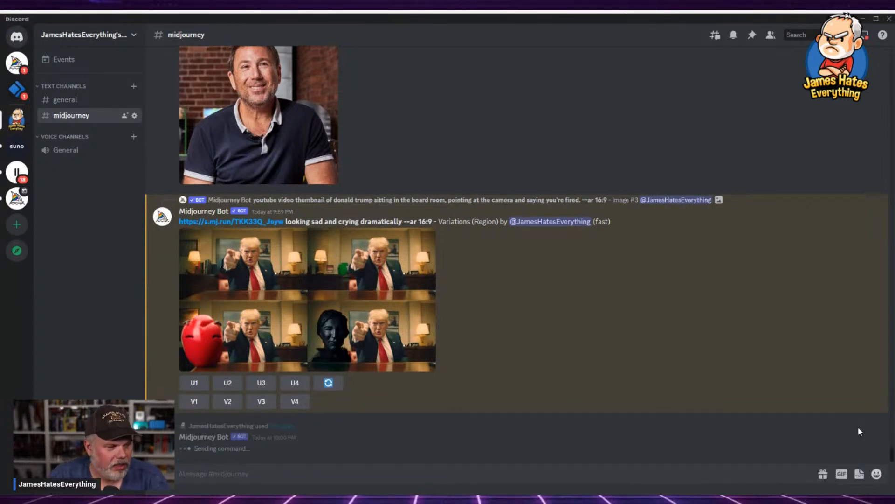
Bring back the submitted imagine prompt, correct its aspect ratio to 16:9 and submit it again.
key("ctrl+z")
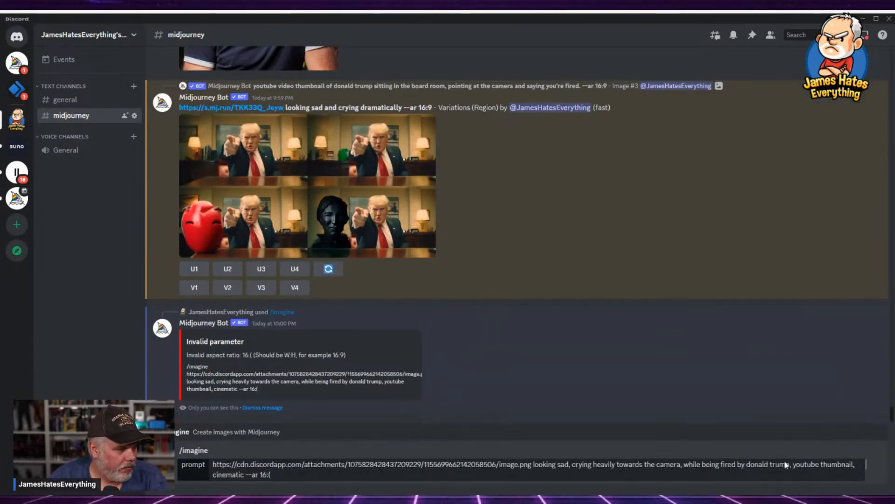
left_click(275, 472)
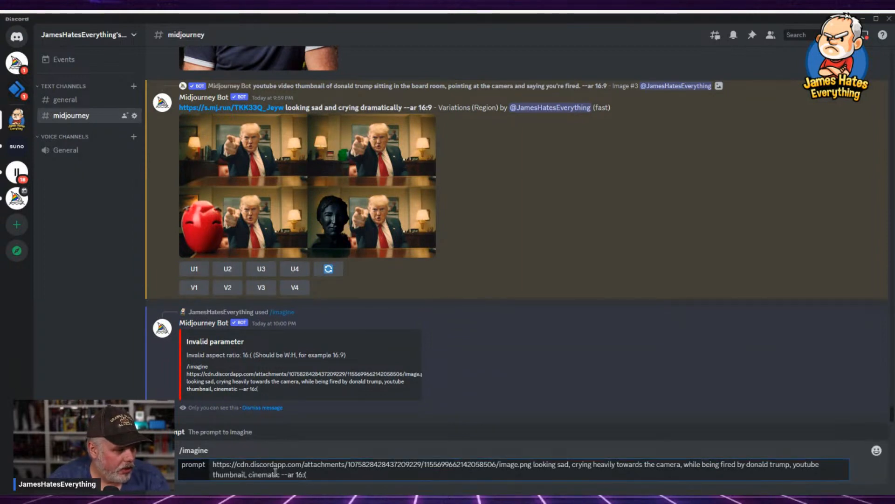
key("BackSpace")
type("9")
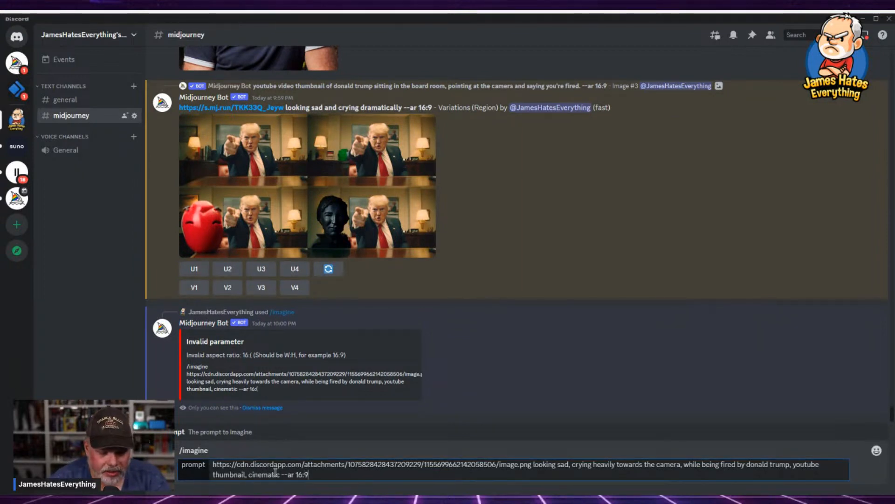
key("Return")
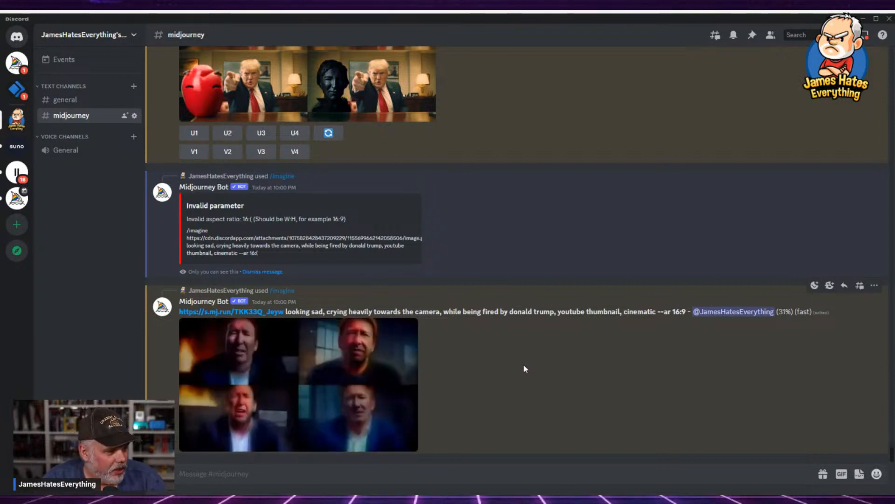
Examine the new grid of the crying man enlarged and compare it with the original portrait and the earlier region variations.
scroll(525, 373, "up", 1)
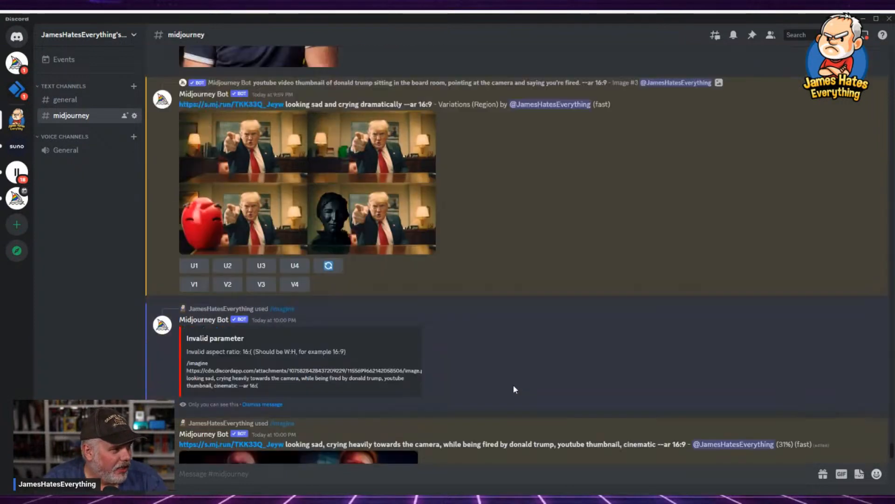
scroll(513, 385, "up", 4)
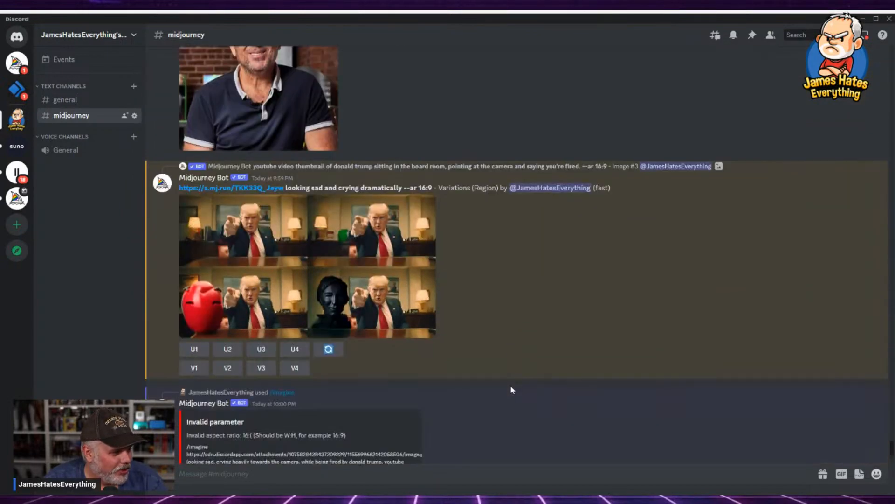
scroll(510, 384, "down", 5)
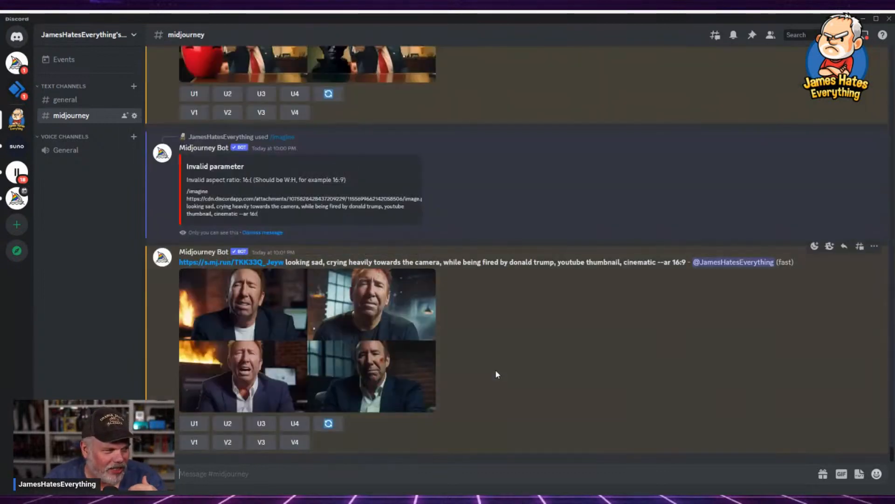
left_click(302, 345)
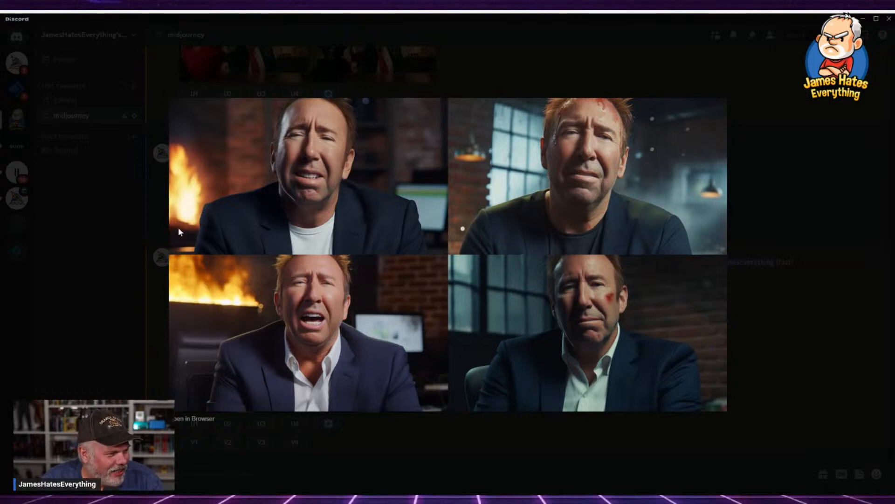
left_click(755, 319)
scroll(530, 325, "up", 6)
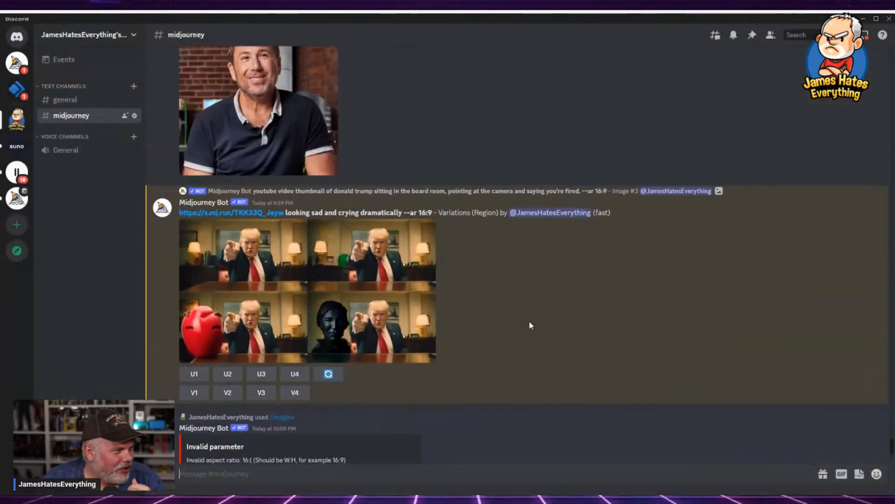
scroll(527, 327, "down", 5)
scroll(523, 324, "down", 3)
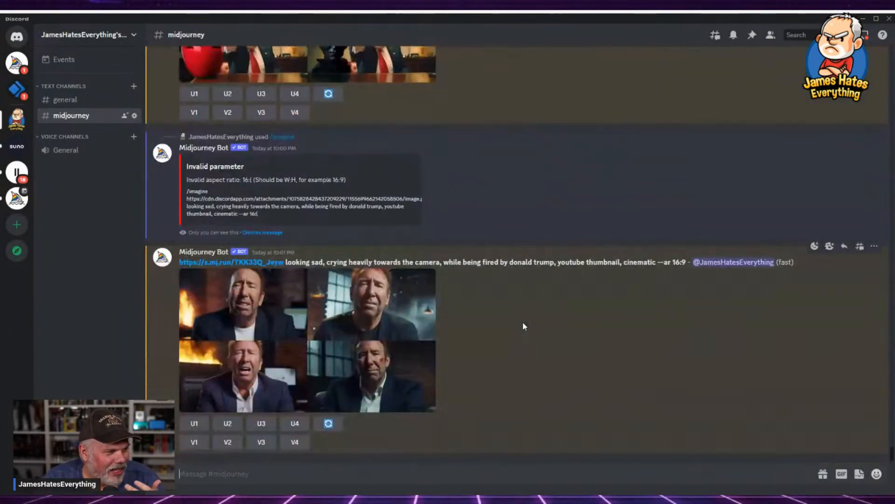
scroll(538, 348, "up", 6)
scroll(538, 346, "up", 3)
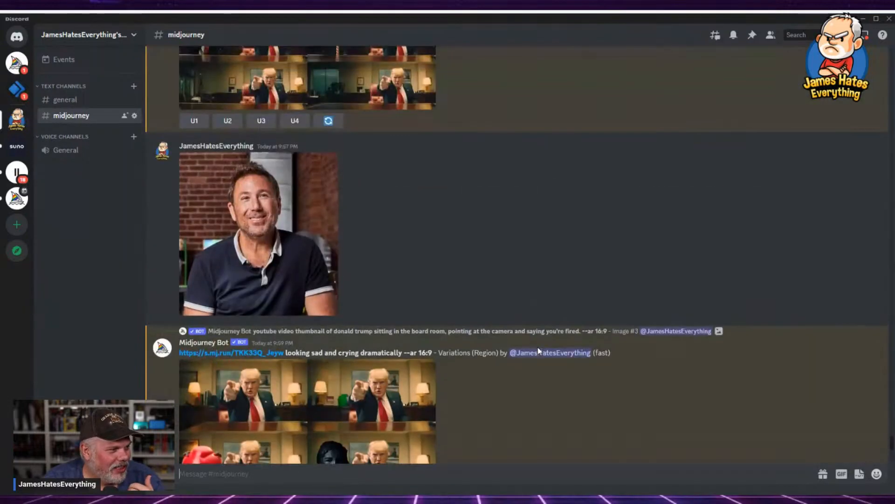
Upscale the second and the first image of the crying man grid.
scroll(537, 346, "down", 9)
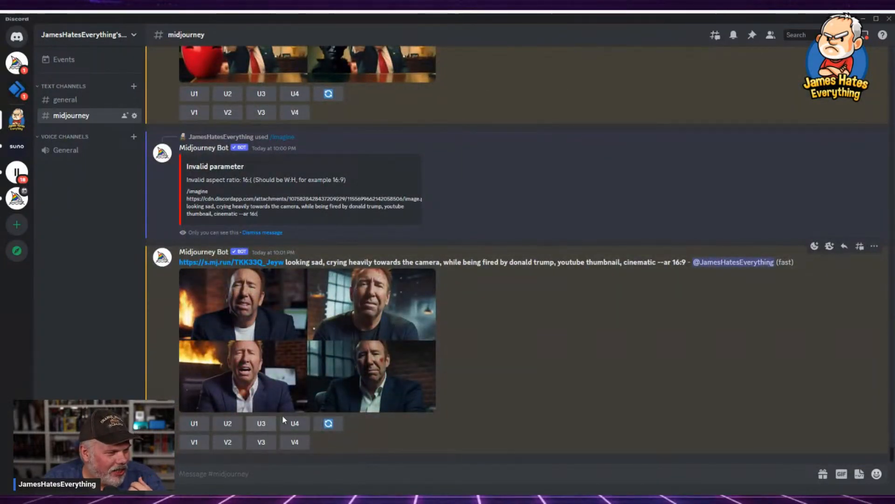
left_click(227, 425)
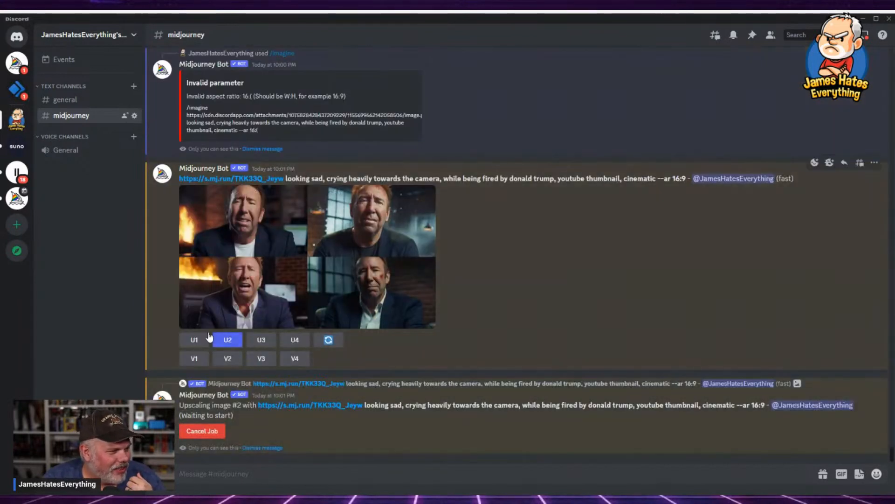
left_click(194, 339)
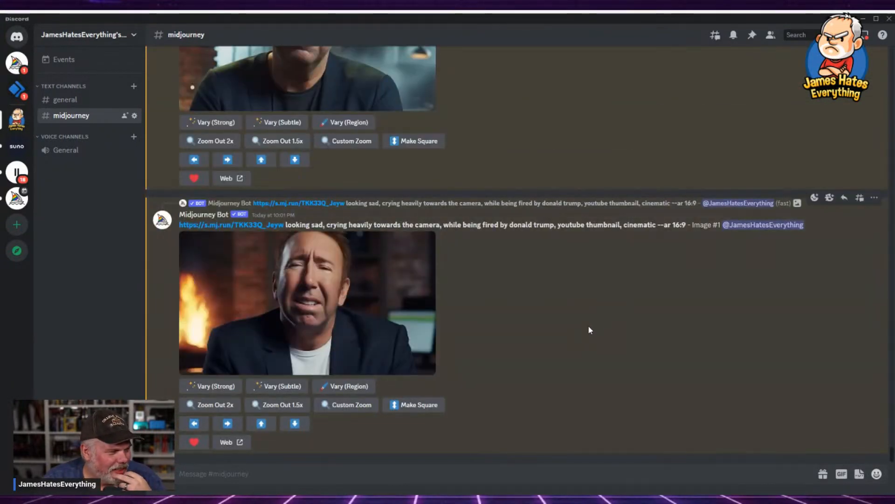
Start a Vary (Region) edit of the upscaled second image and mark everything from the right side of the face to the right edge.
scroll(561, 334, "up", 2)
left_click(340, 309)
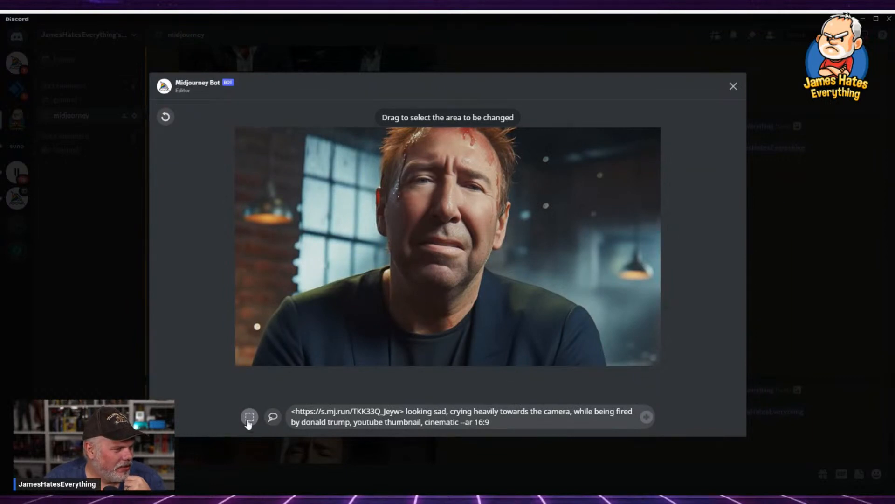
left_click_drag(492, 124, 754, 379)
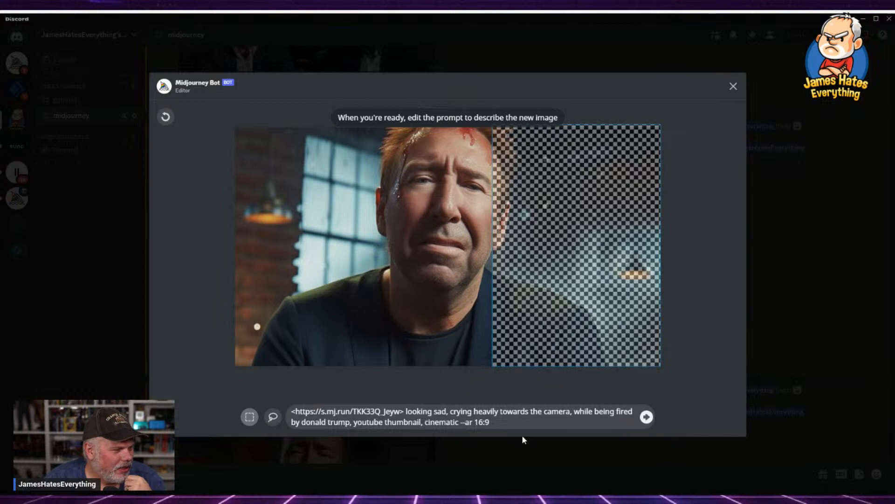
Replace the whole region prompt with "Donald Trump firing someone" and submit the variation.
left_click_drag(458, 424, 286, 409)
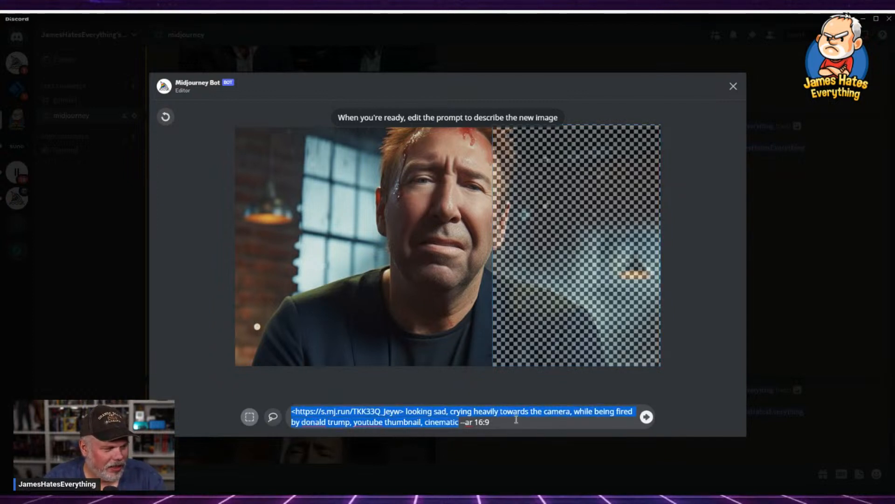
left_click_drag(502, 422, 174, 399)
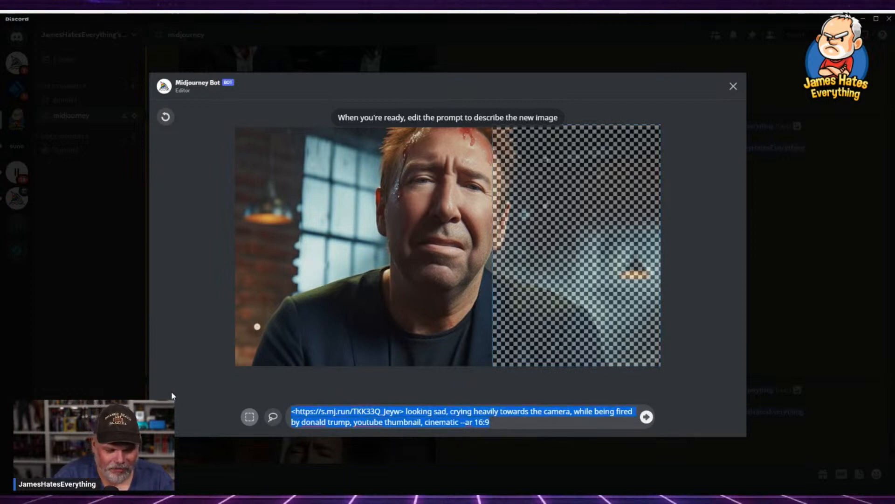
type("Donald Trump ")
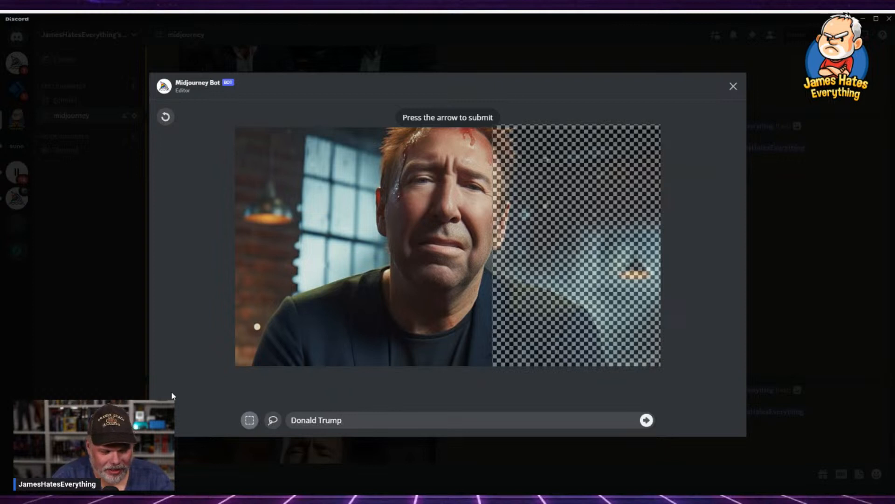
type("firing ")
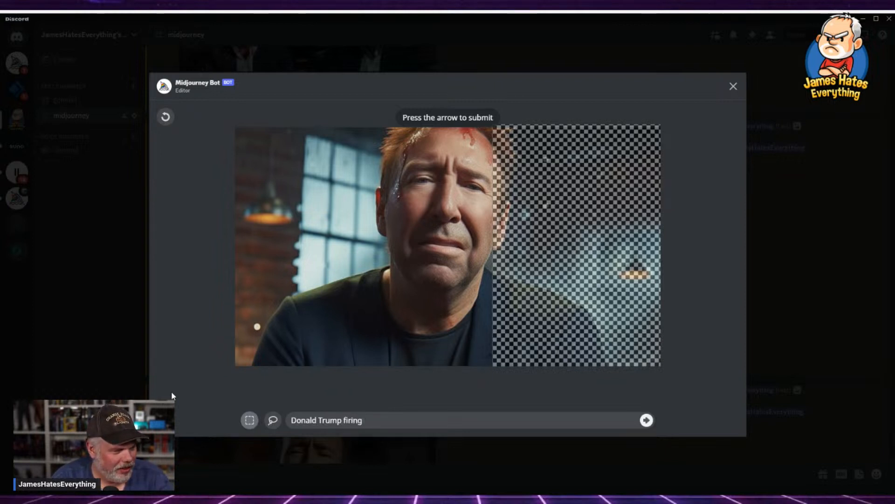
type("someone")
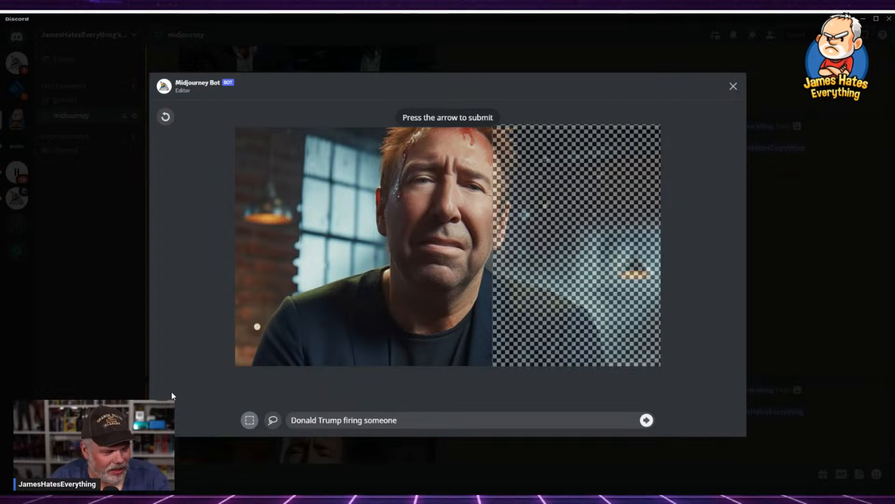
key("Return")
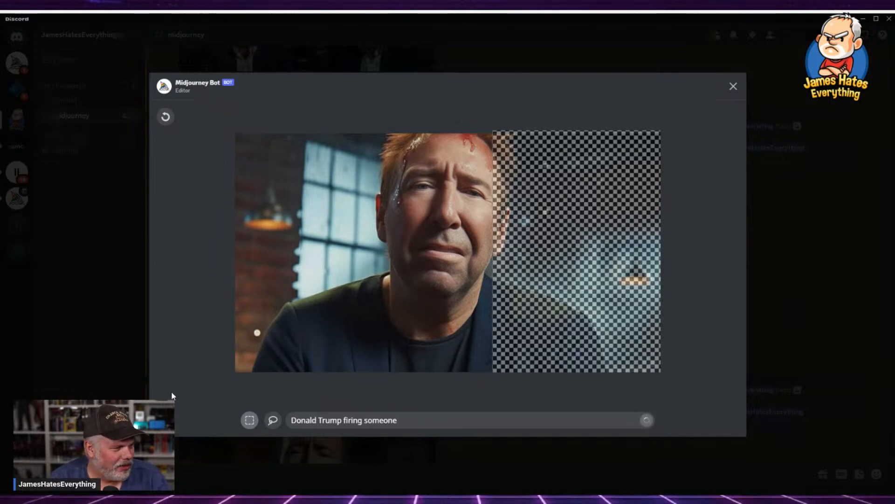
Start a Vary (Region) edit of the upscaled first image and mark everything from its left edge across the man's face.
scroll(523, 261, "down", 5)
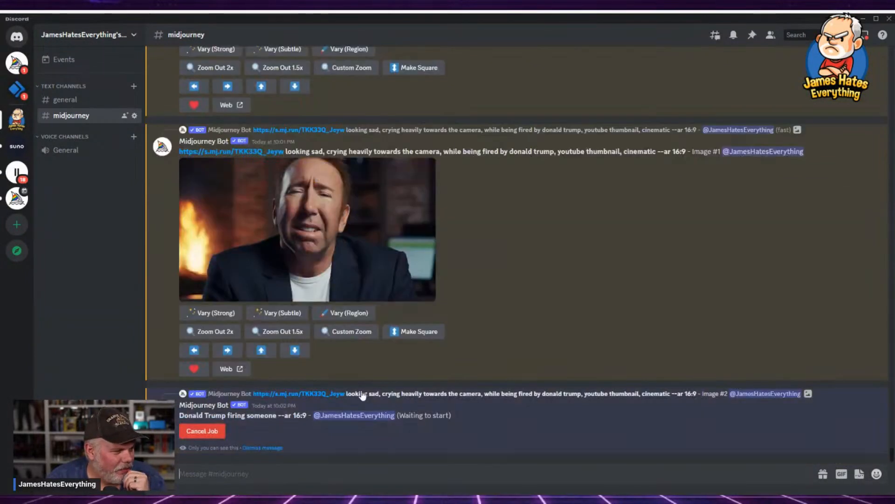
left_click(348, 312)
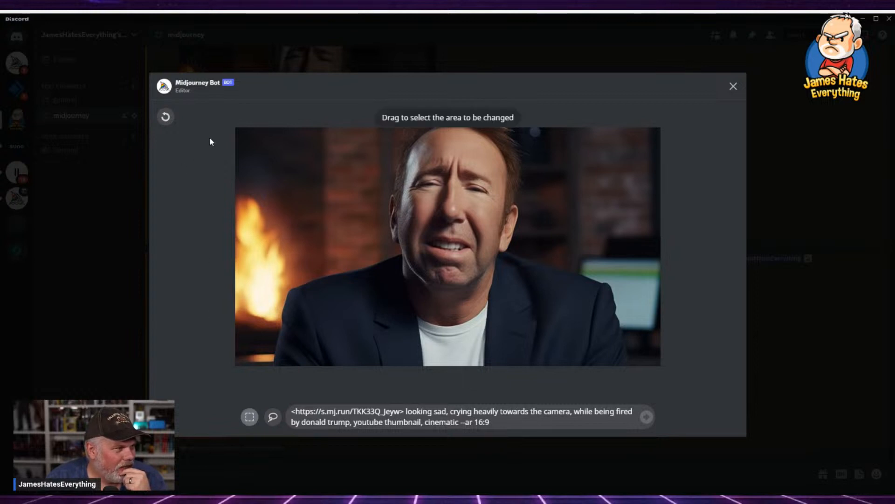
mouse_move(512, 368)
left_mouse_down()
mouse_move(279, 189)
mouse_move(65, 105)
left_mouse_up()
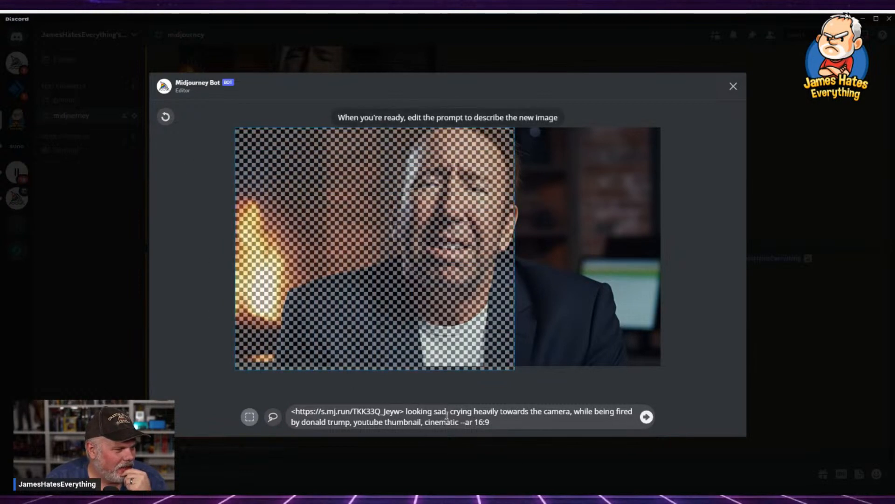
Replace the whole region prompt with "Donald Trump standing behind man and pointing at him" and submit the variation.
left_click_drag(497, 421, 241, 396)
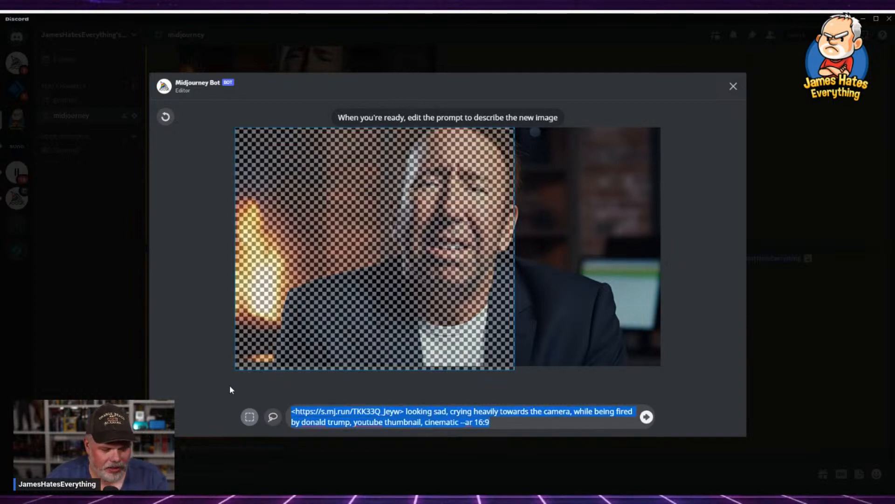
type("Donald Trump standing be")
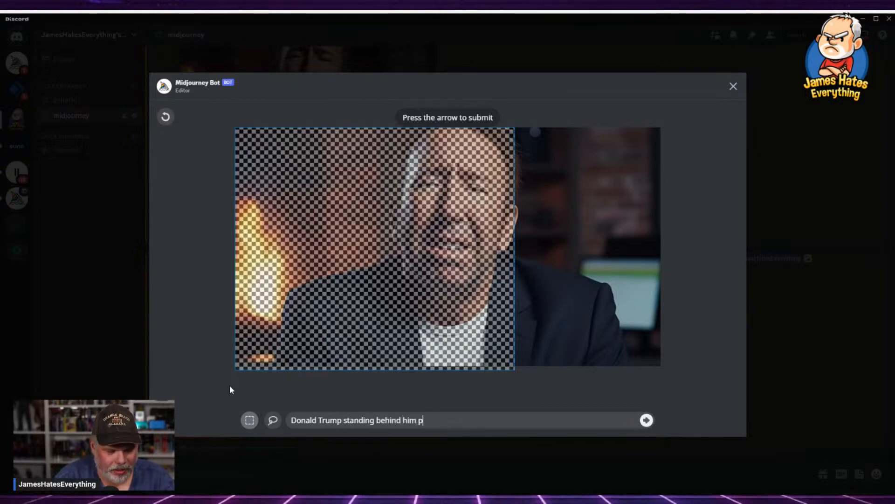
type("hind ")
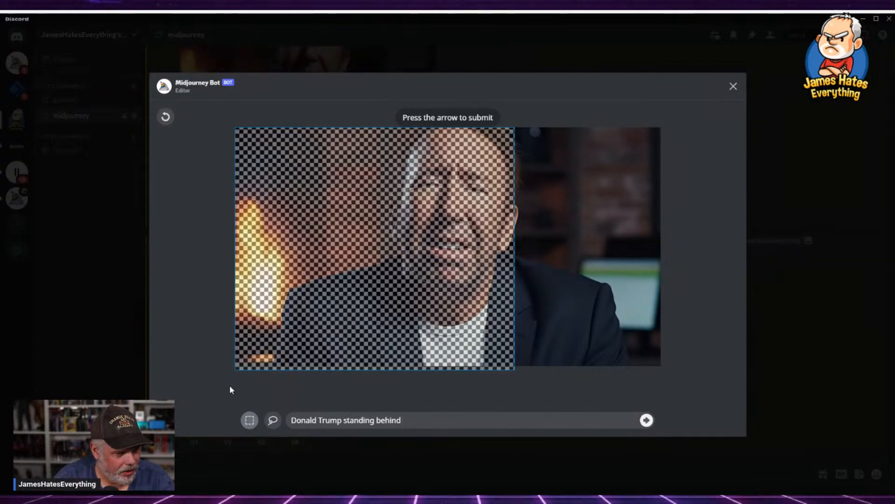
type("man an")
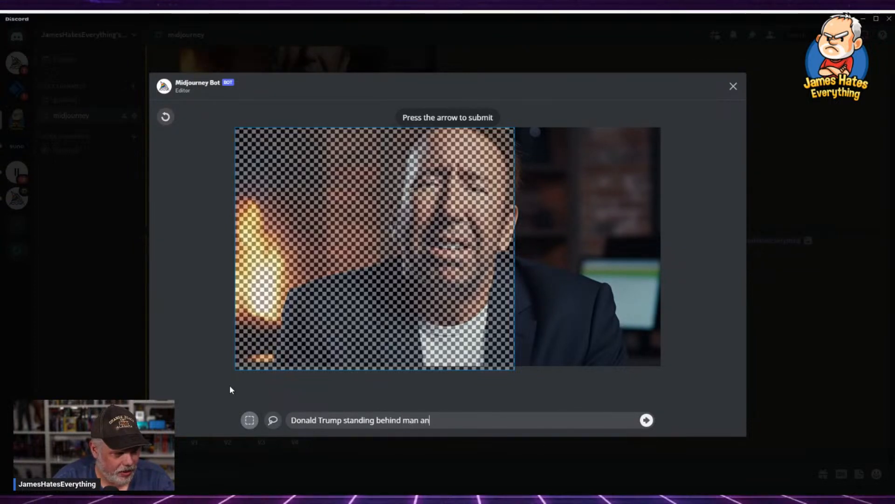
type("d pointing at him")
key("Return")
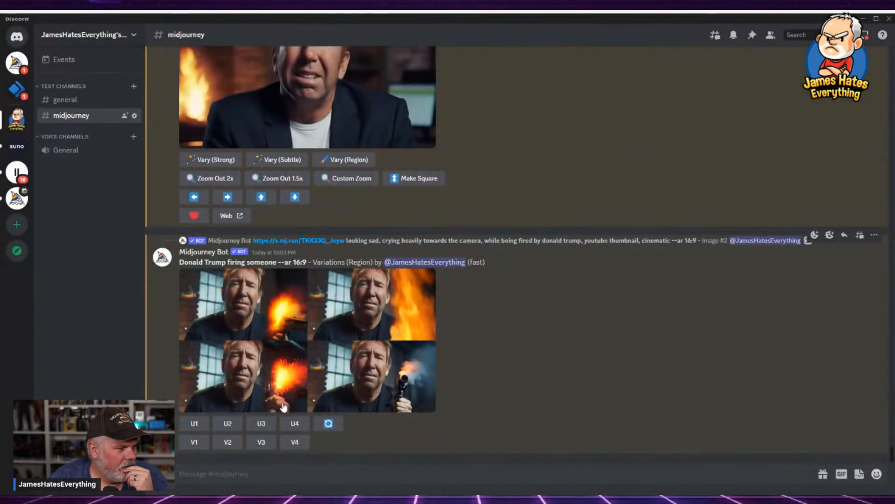
Examine the "Donald Trump firing someone" and "Donald Trump standing behind man and pointing at him" region variation grids enlarged.
left_click(320, 347)
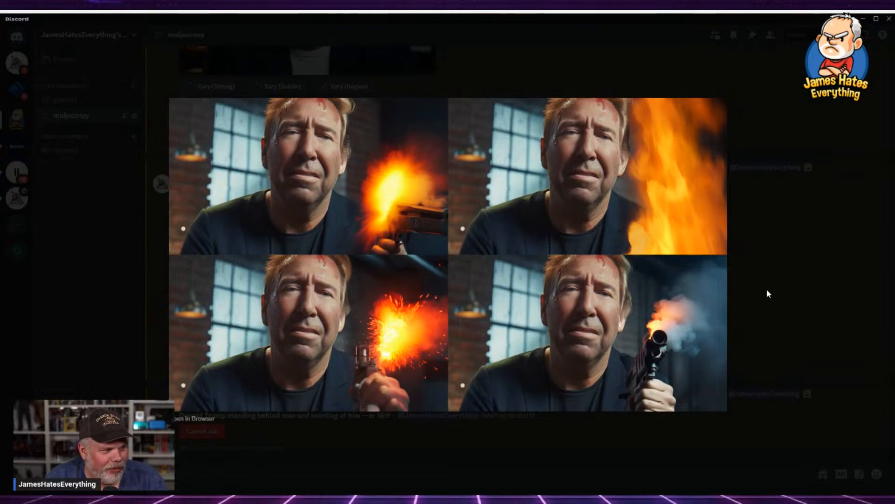
left_click(800, 303)
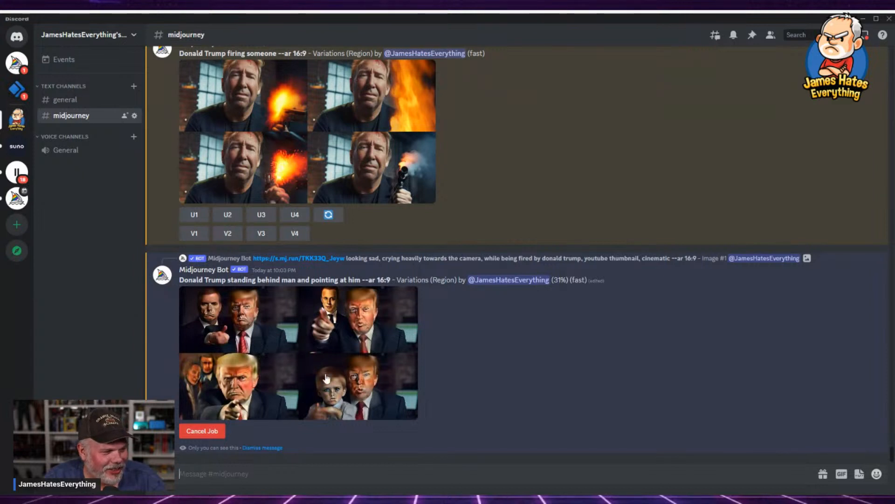
left_click(299, 357)
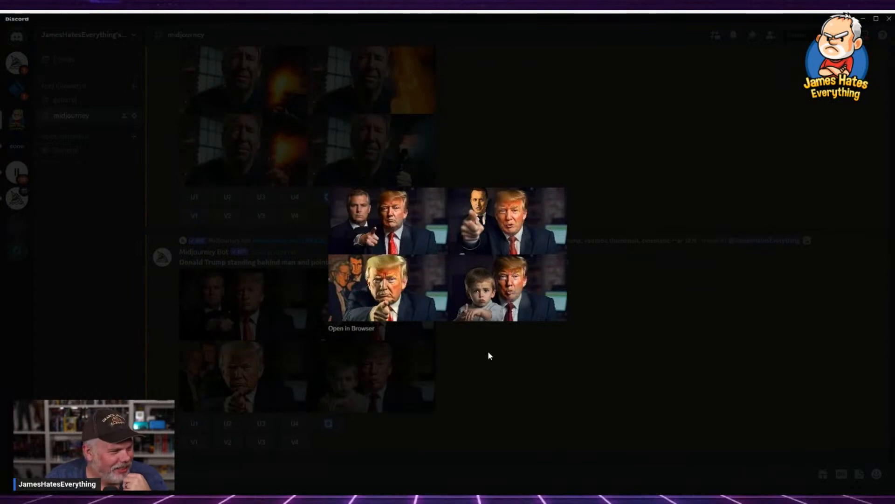
left_click(542, 362)
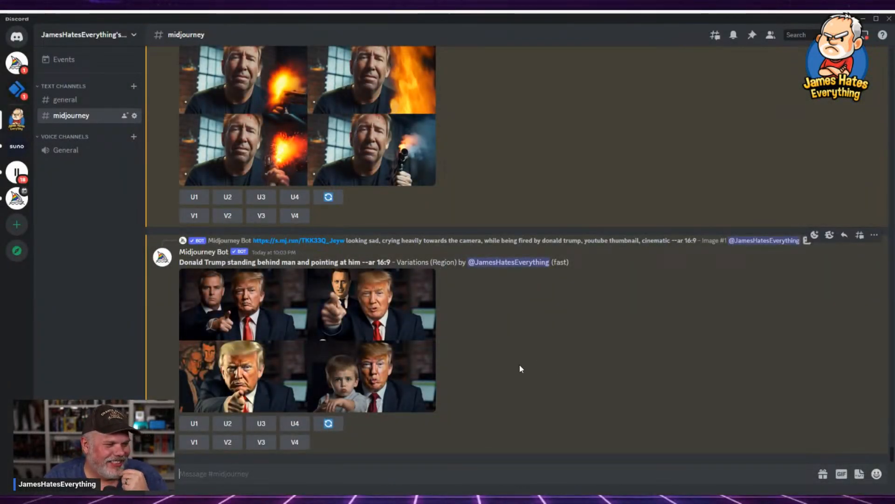
left_click(321, 349)
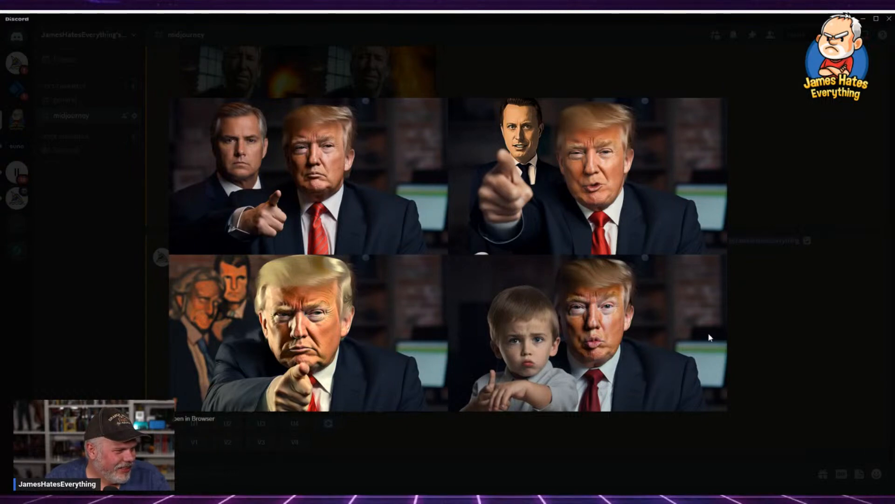
left_click(785, 334)
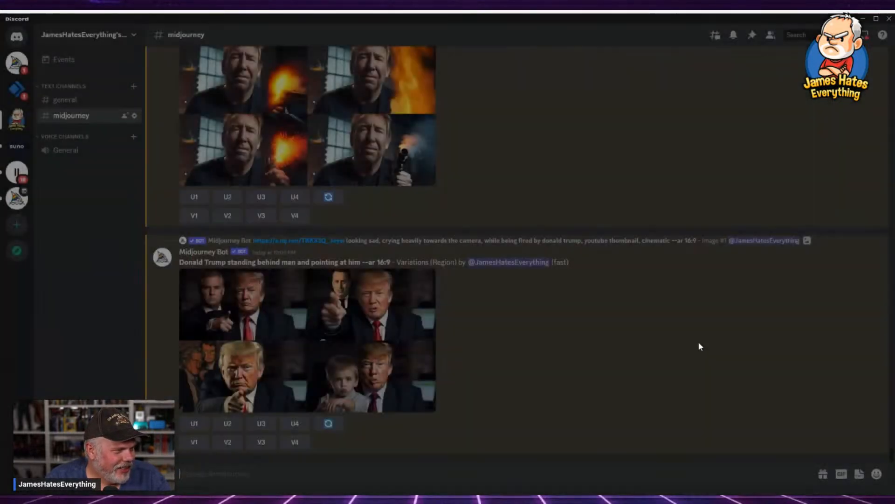
Go back to the two upscaled crying man images and view the first one, with the fireplace, enlarged.
scroll(576, 336, "up", 10)
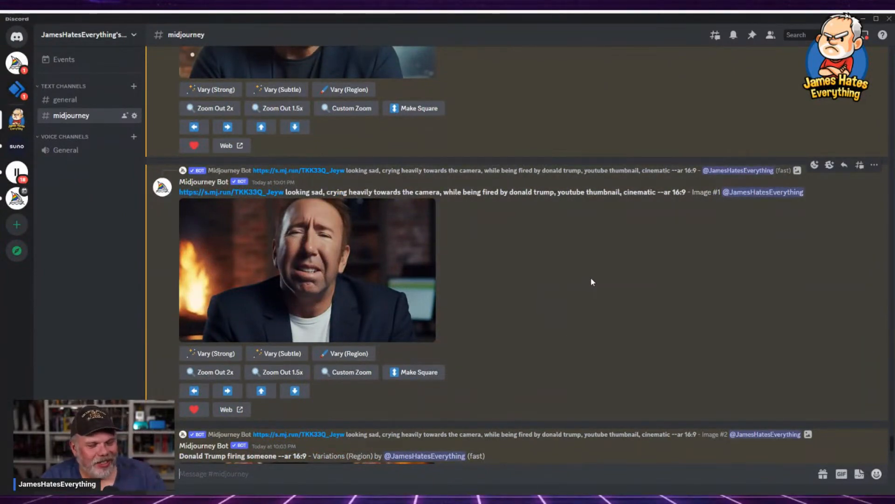
scroll(500, 311, "down", 3)
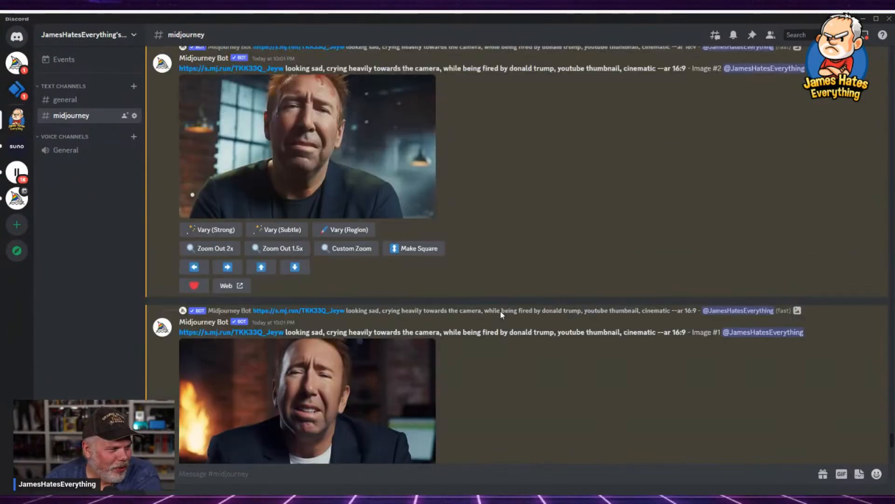
scroll(343, 315, "up", 3)
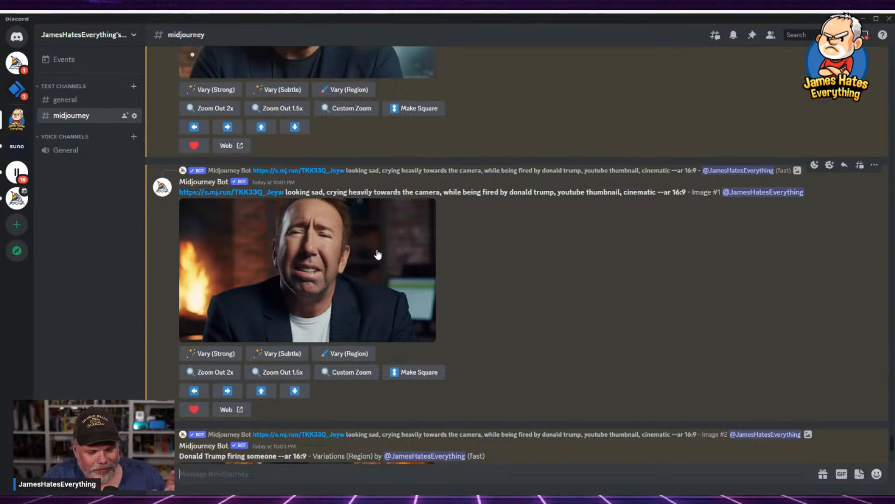
left_click(350, 258)
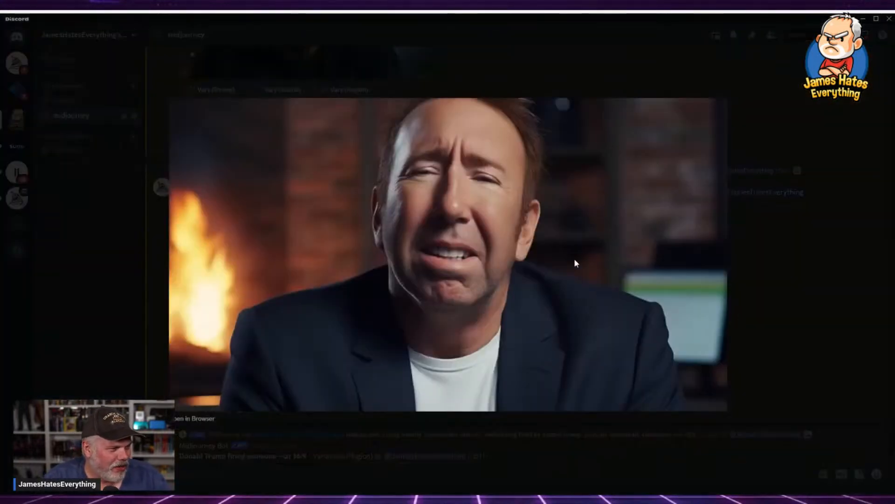
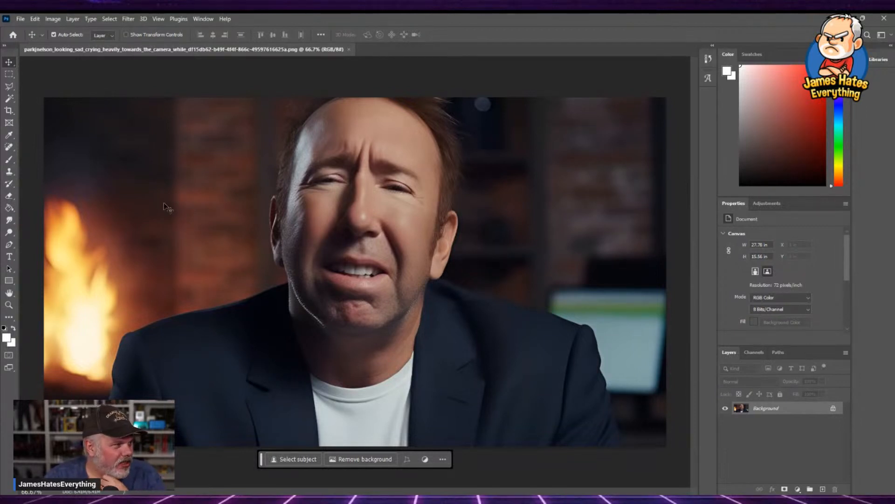
Add the horizontal text "YOU'RE FIRED!" on two lines in the image's upper-left area, in white 75 pt Impact.
left_click(14, 256)
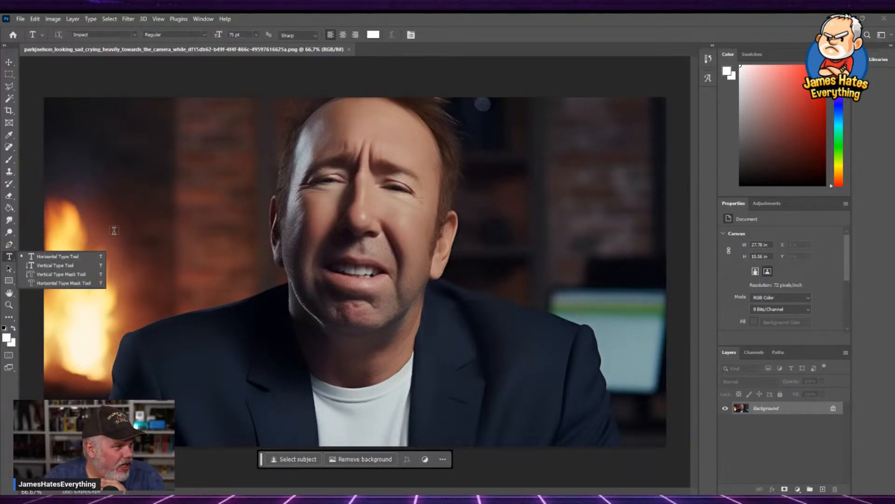
left_click(60, 256)
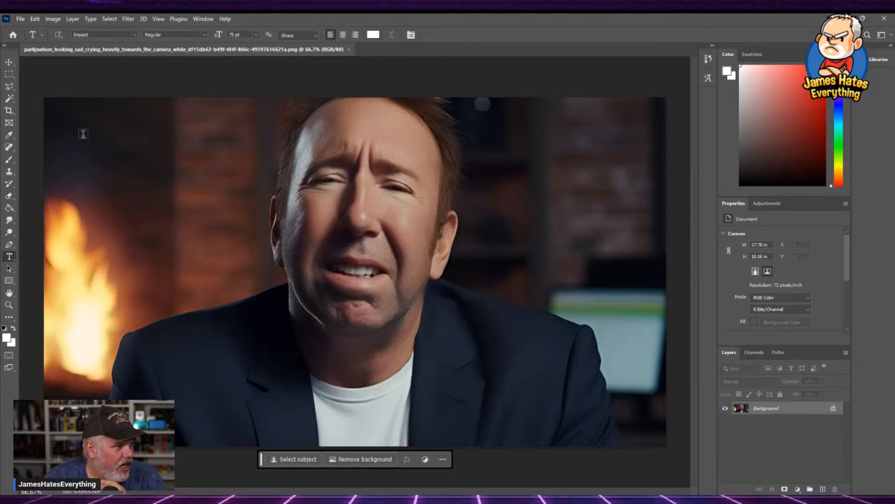
left_click(72, 135)
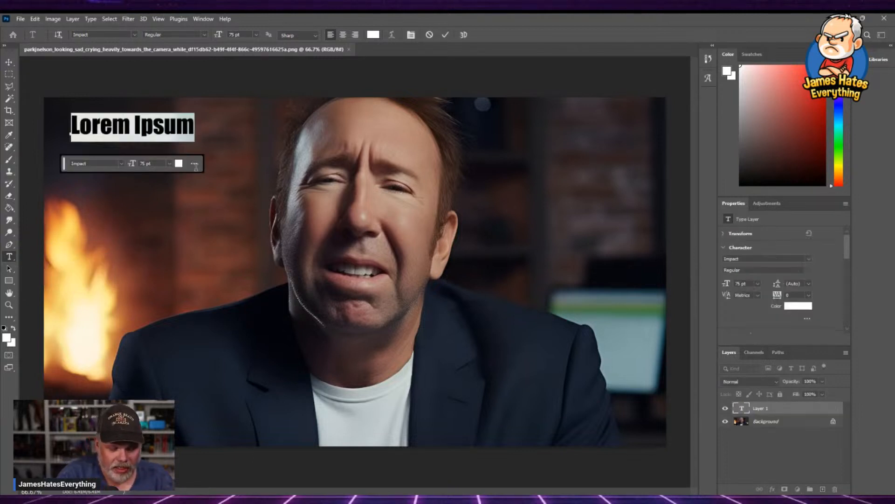
type("YOU'RE")
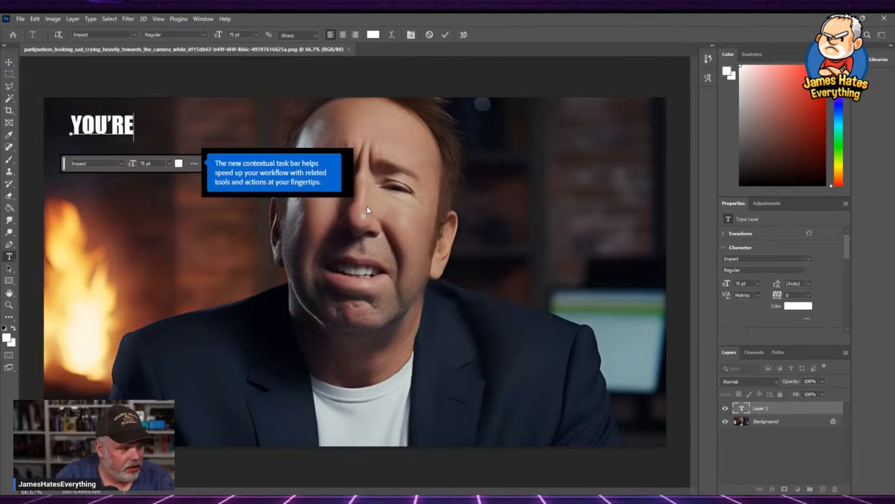
key("Return")
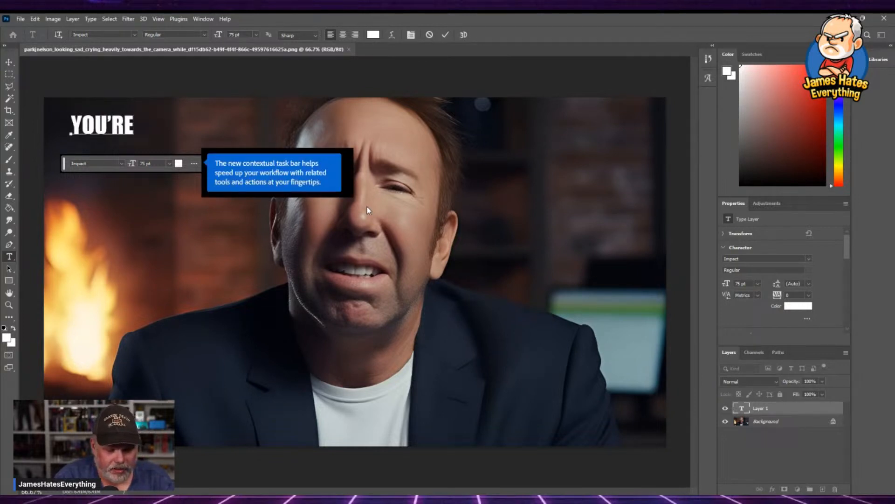
type("FIRED!")
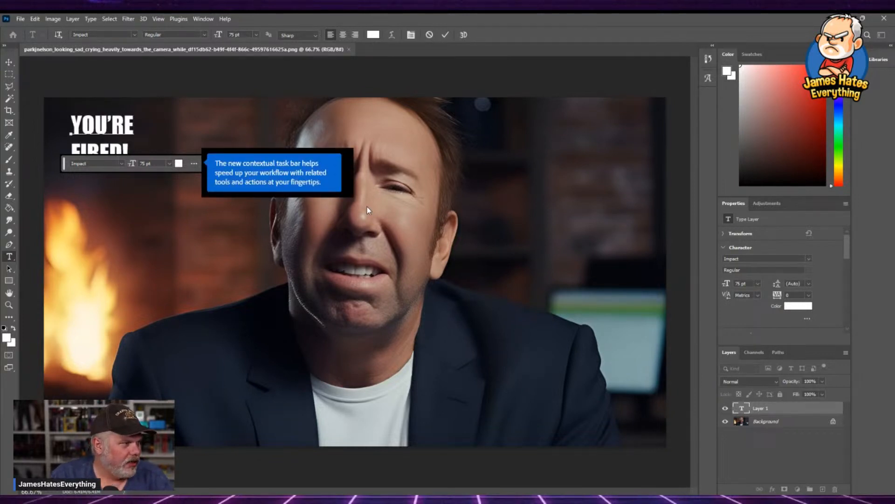
left_click(225, 89)
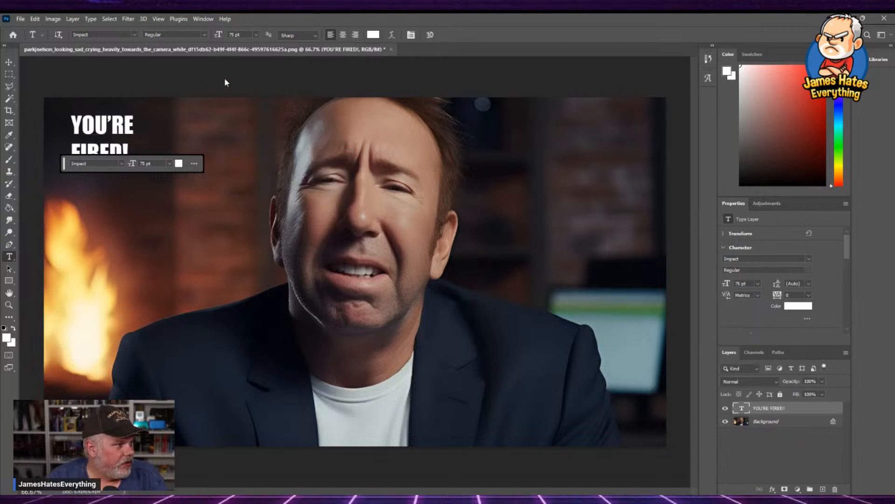
Move the contextual task bar off the text, enlarge the text to 300 pt and reposition it inside the image's upper-left corner.
left_click(9, 62)
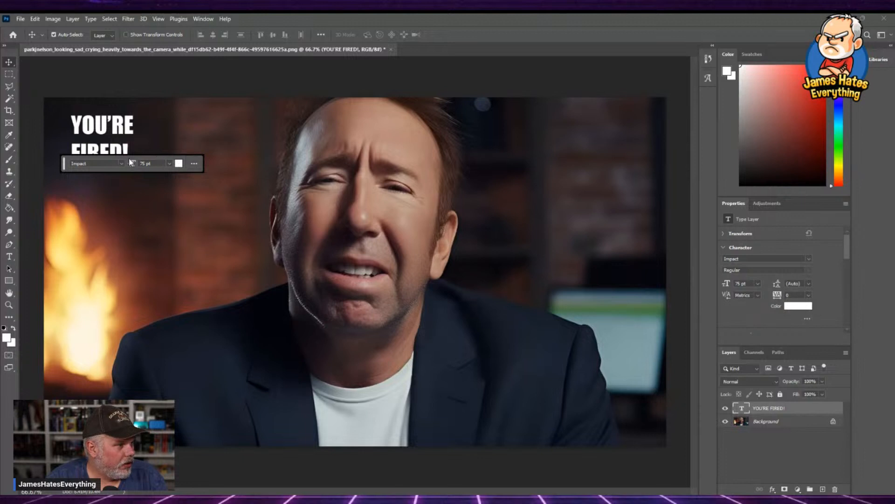
left_click_drag(64, 164, 544, 72)
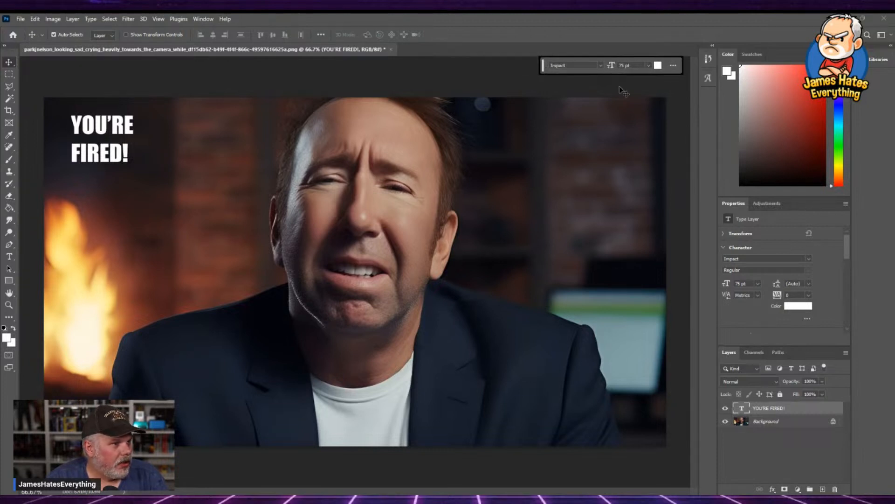
left_click(638, 215)
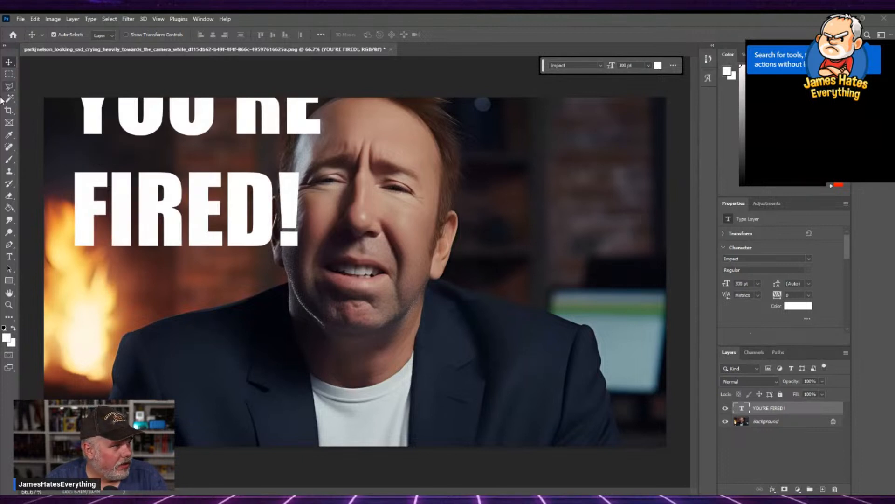
left_click_drag(93, 100, 79, 168)
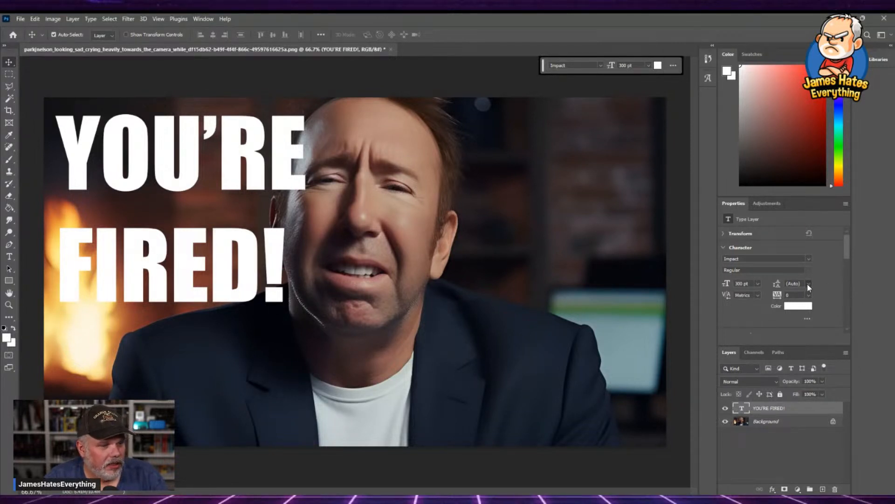
Tighten the line spacing of the "YOU'RE FIRED!" text by setting its leading to 200 pt.
left_click(807, 426)
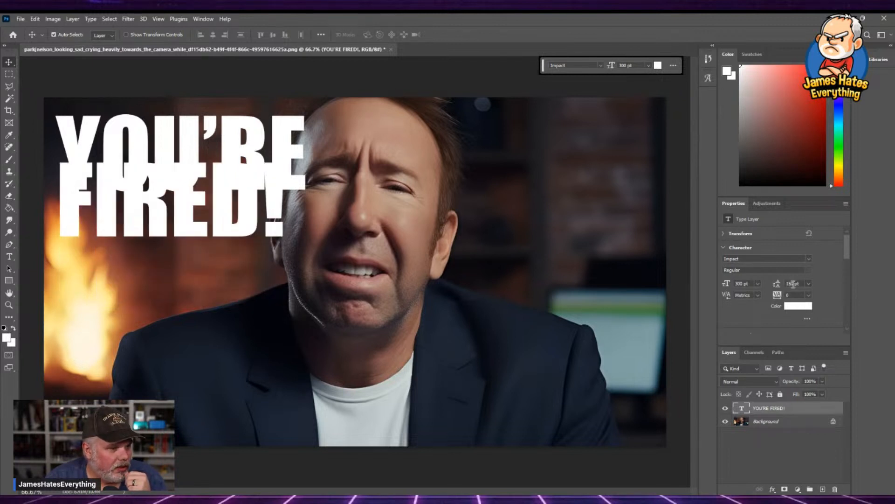
left_click_drag(794, 283, 778, 283)
type("200")
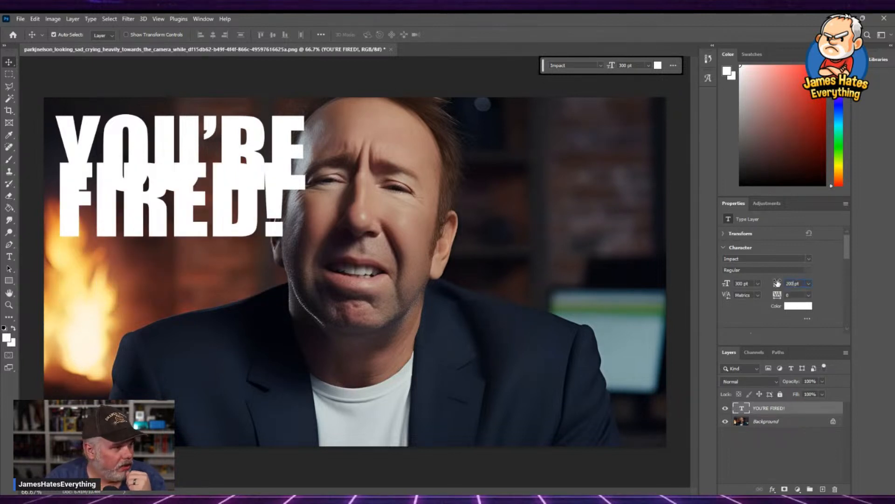
key("Return")
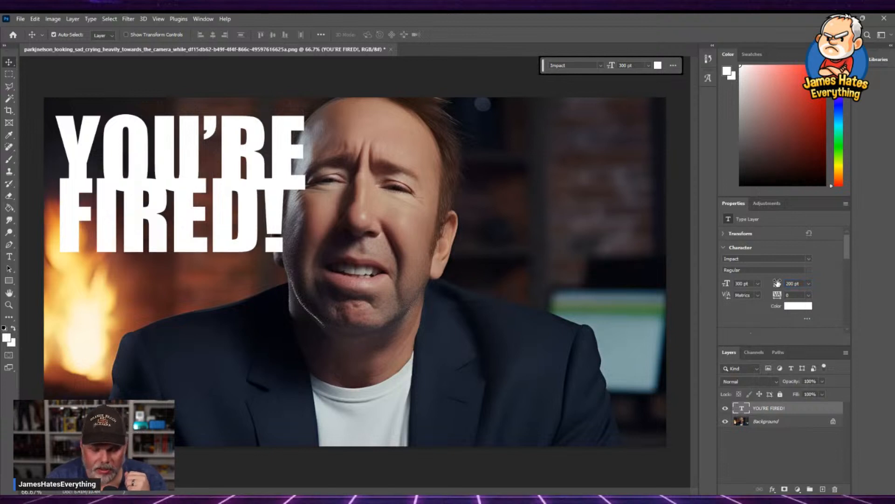
key("Delete")
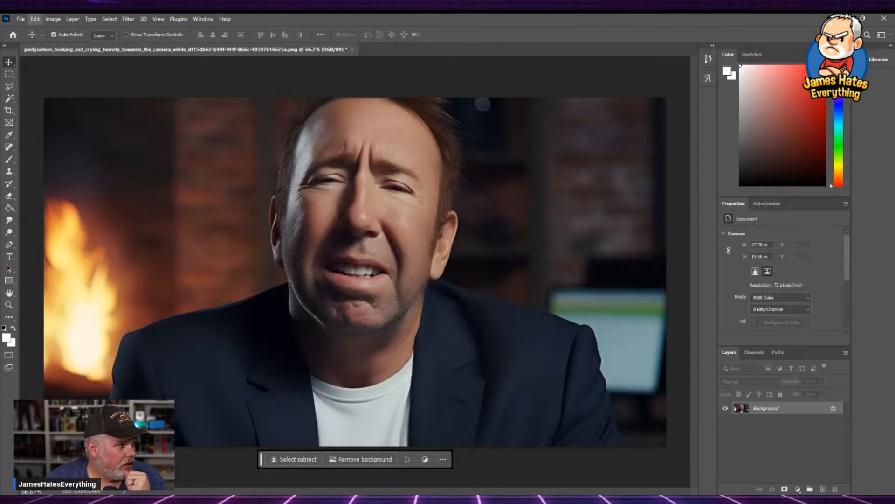
key("ctrl+z")
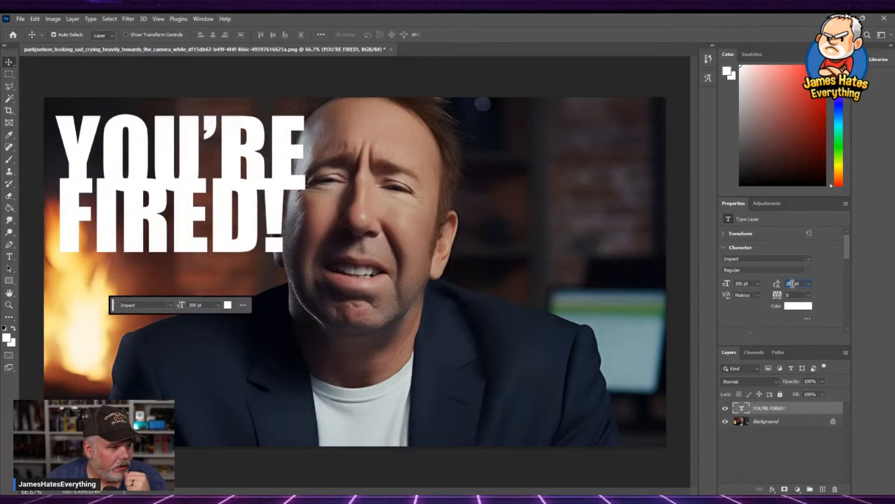
Set the leading of the "YOU'RE FIRED!" text to 250 pt and recolour it from the ff0000 hue to a slightly darker red.
type("250")
key("Return")
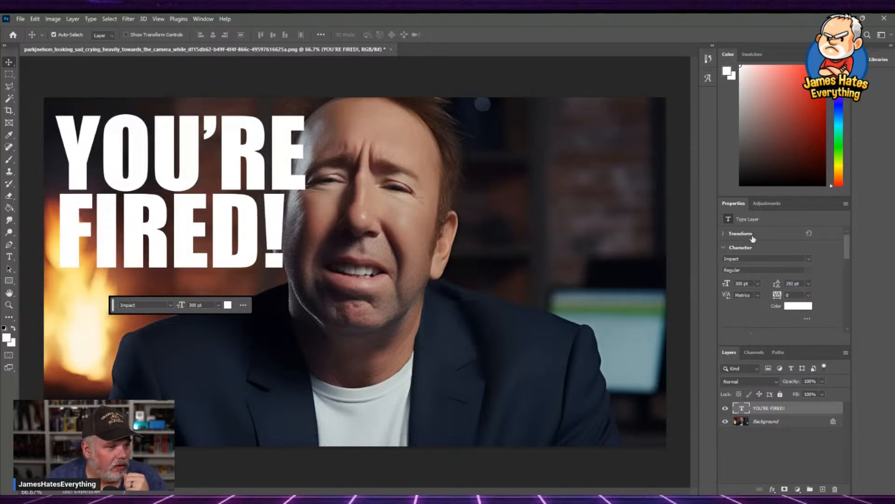
left_click(803, 305)
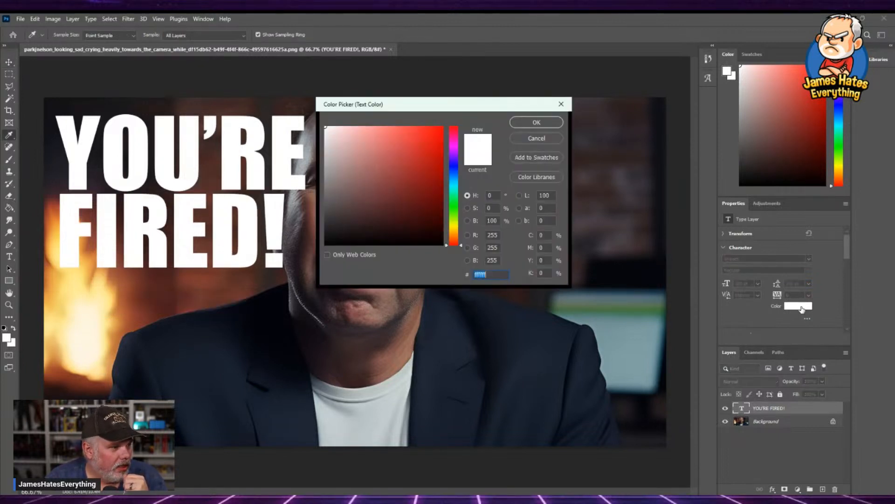
type("ff0000")
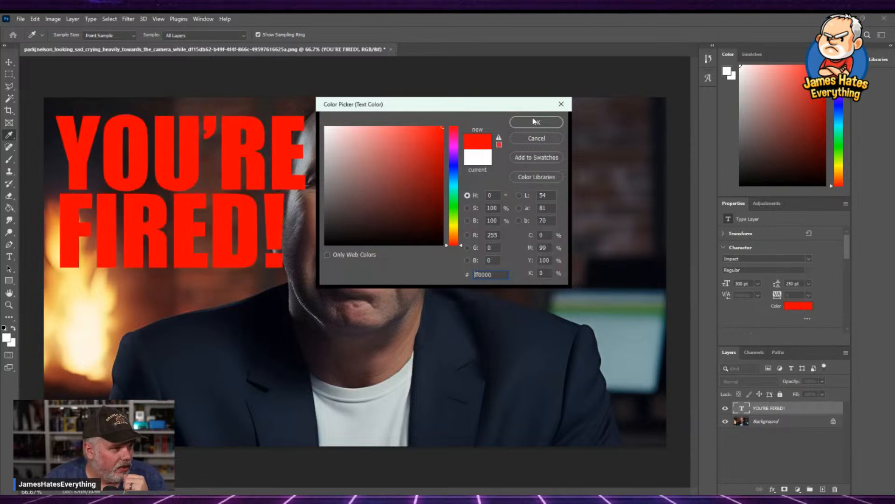
left_click(443, 155)
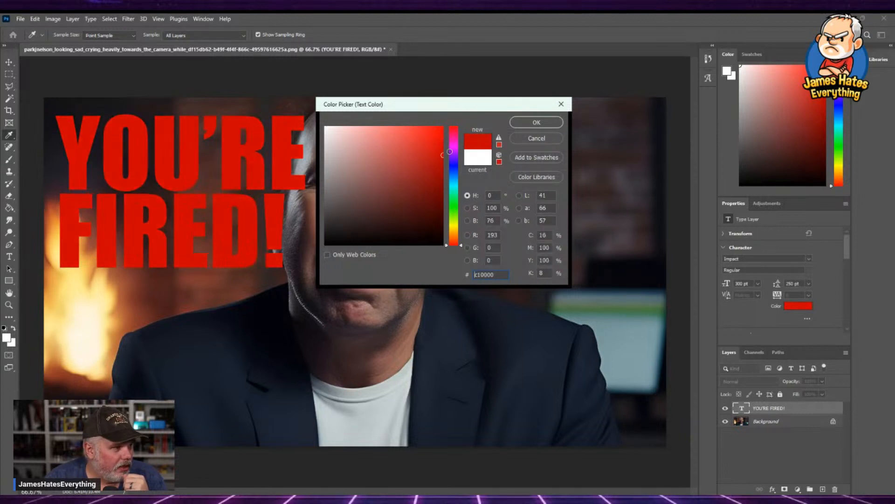
left_click(441, 151)
left_click(530, 119)
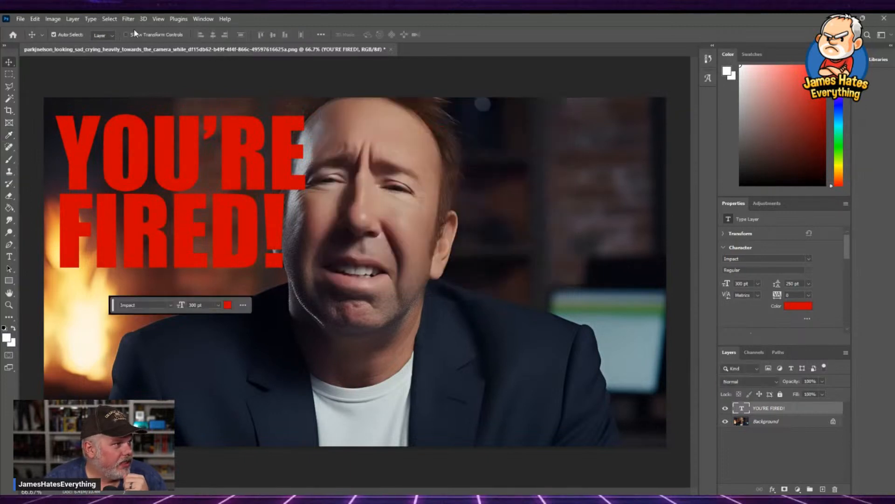
Add a black outside stroke to the "YOU'RE FIRED!" text and thicken it slightly, moving the Layer Style dialog clear of the view.
left_click(72, 20)
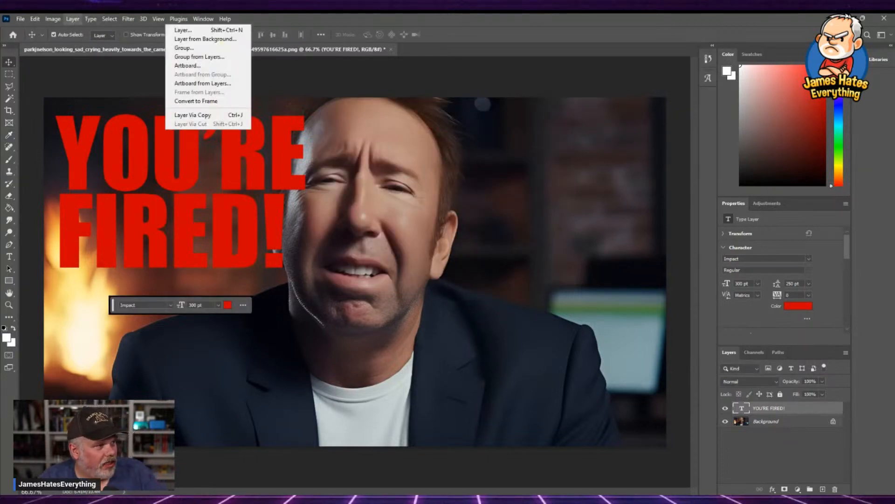
mouse_move(117, 111)
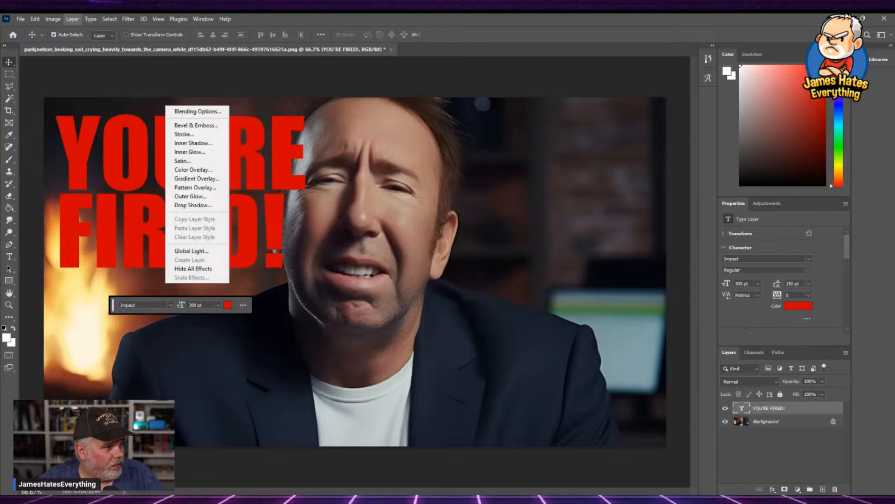
left_click(198, 136)
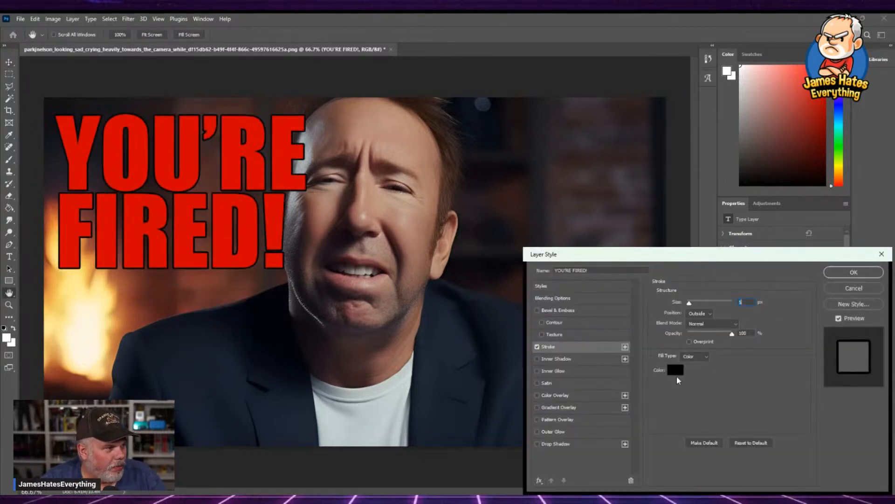
left_click_drag(689, 303, 692, 306)
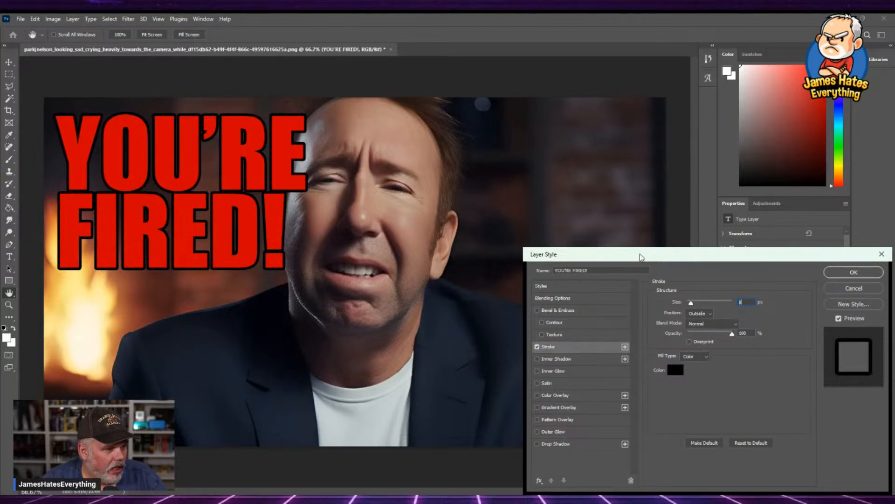
left_click_drag(642, 255, 608, 178)
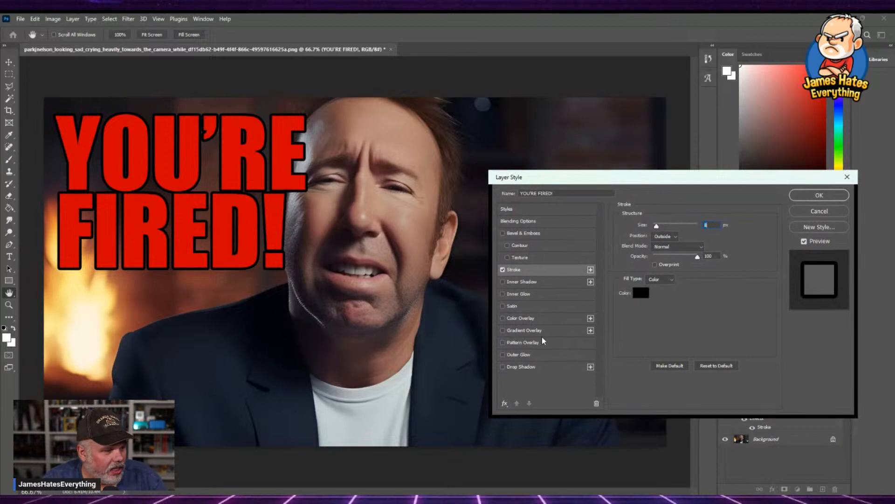
Add a black Multiply drop shadow to the "YOU'RE FIRED!" text with its angle set to 45°.
left_click(502, 367)
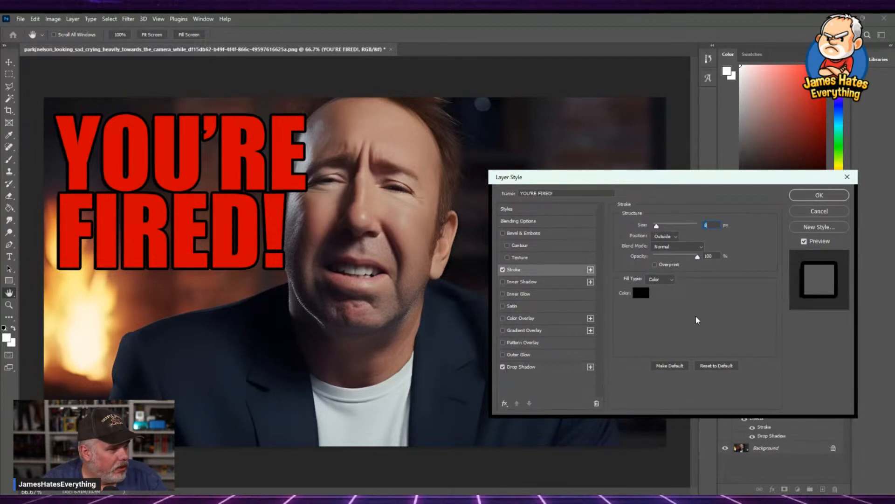
left_click(521, 367)
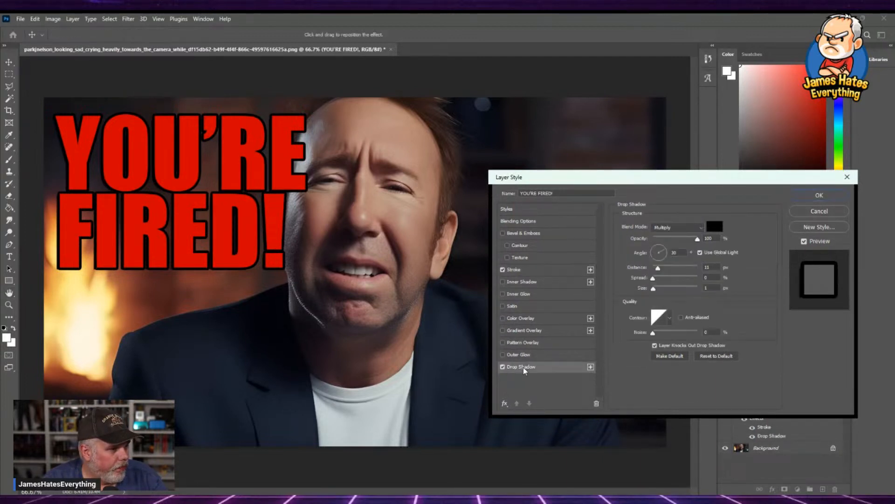
left_click(663, 253)
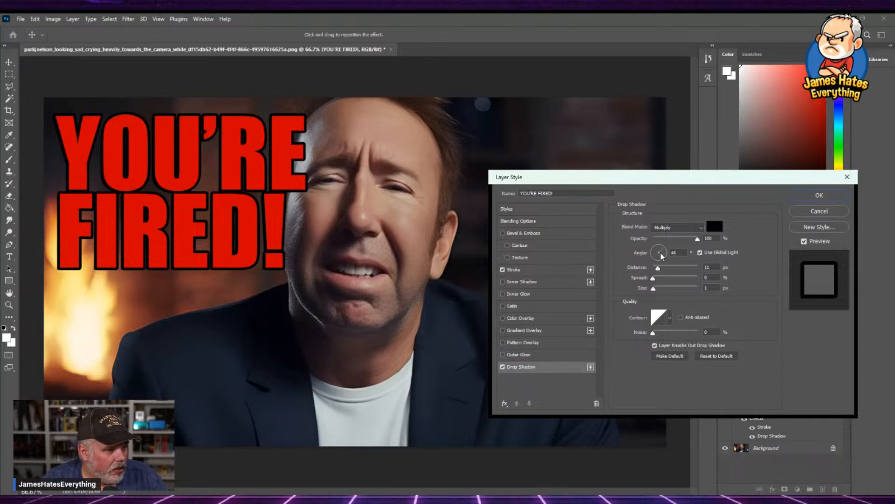
left_click_drag(661, 250, 665, 251)
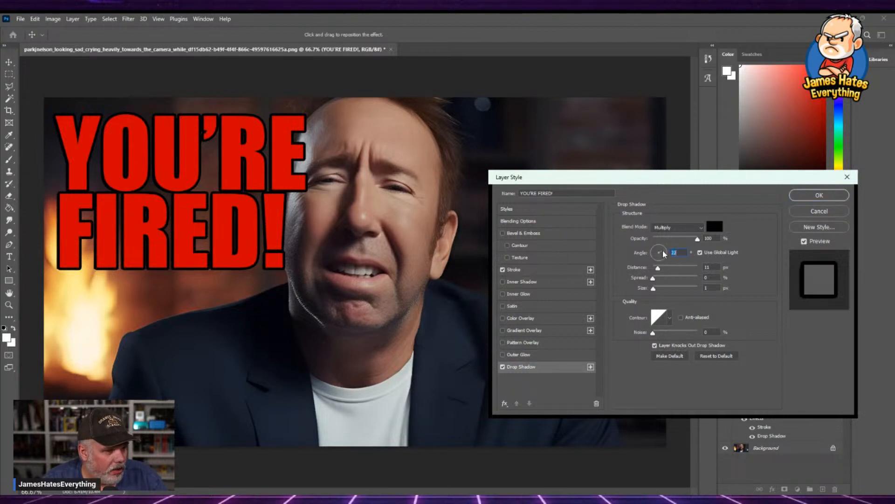
type("45")
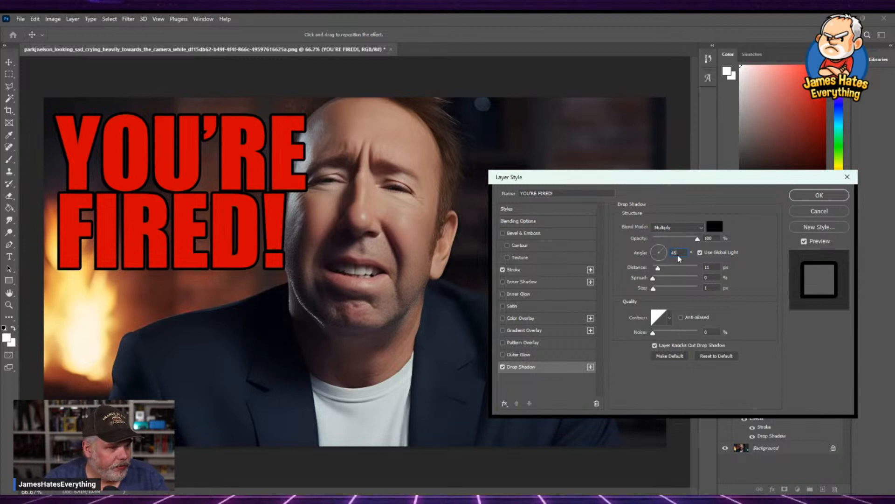
key("Return")
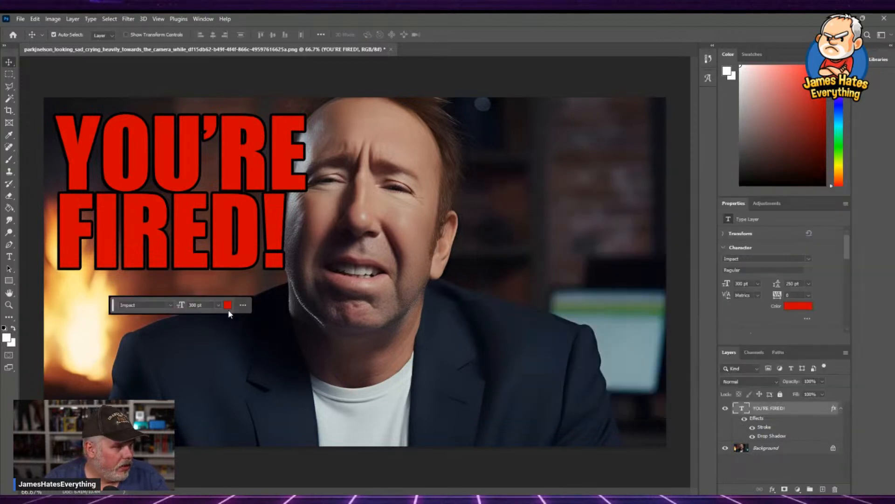
Move the contextual task bar above the image and set the text's drop shadow distance to 22 px.
left_click_drag(113, 305, 459, 67)
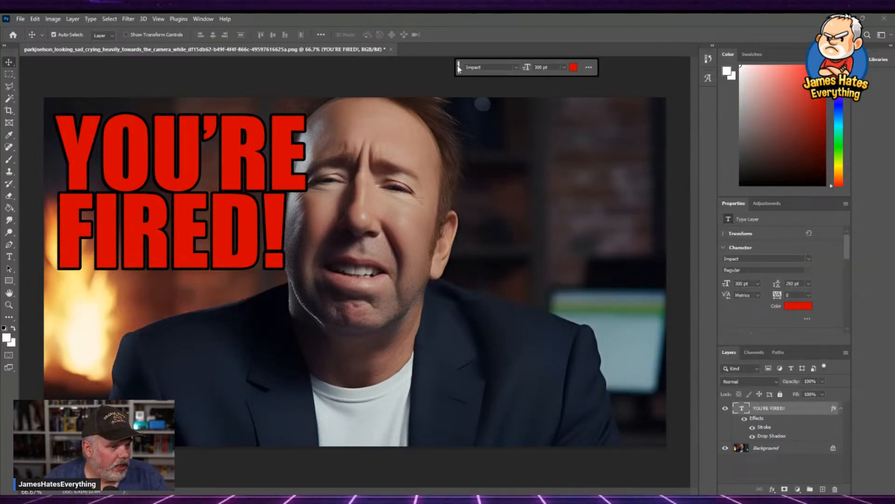
double_click(766, 437)
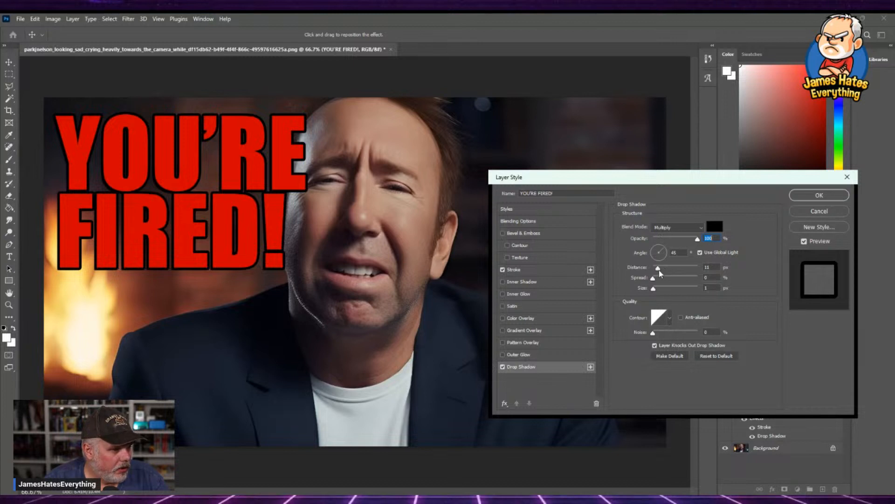
left_click_drag(658, 268, 665, 269)
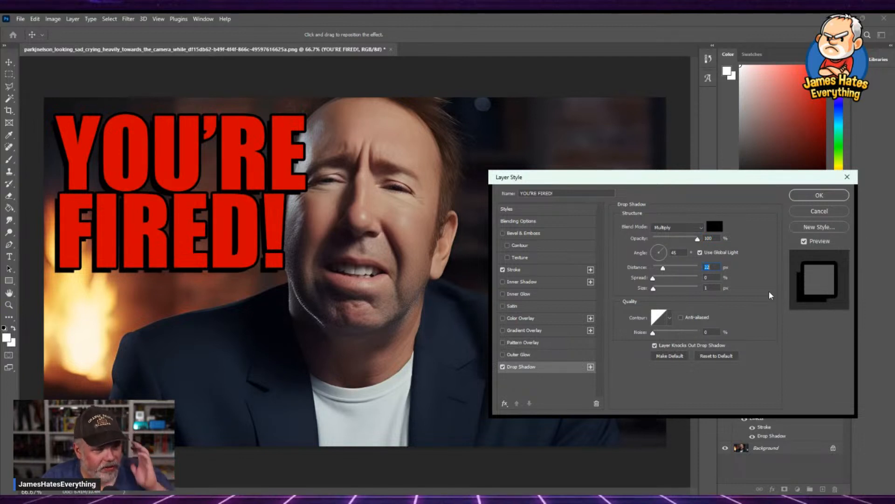
left_click(819, 196)
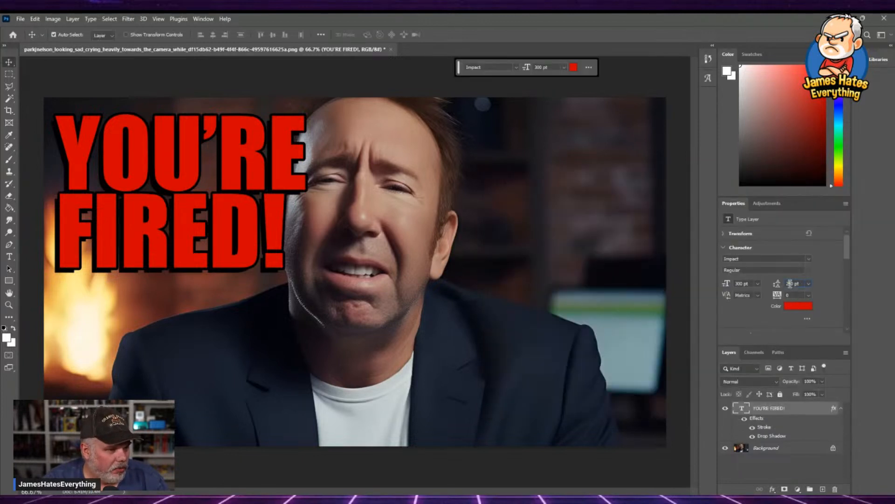
Set the leading of the "YOU'RE FIRED!" text to 275 pt and shift the text slightly down and right within the image.
double_click(791, 283)
type("27")
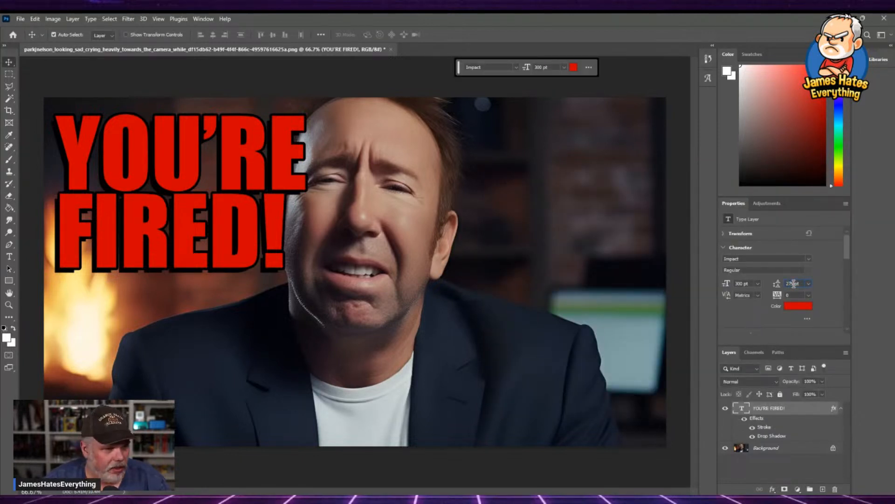
key("Return")
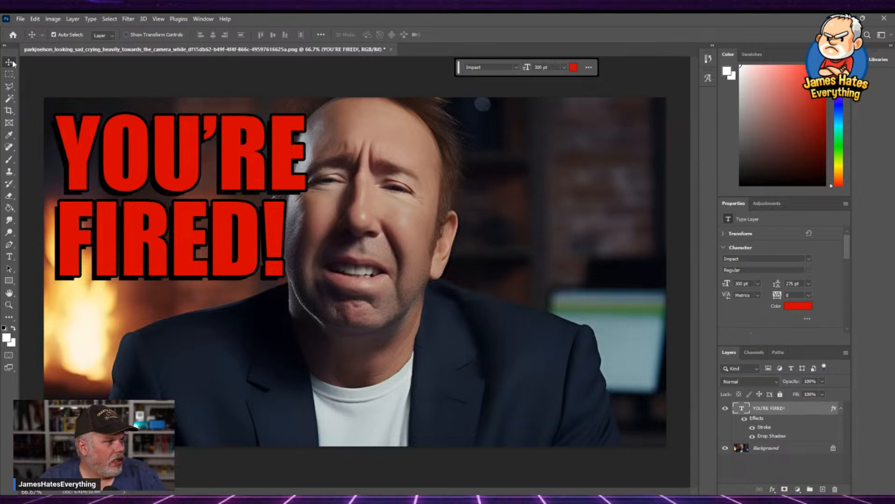
mouse_move(153, 149)
left_mouse_down()
mouse_move(167, 147)
mouse_move(161, 156)
left_mouse_up()
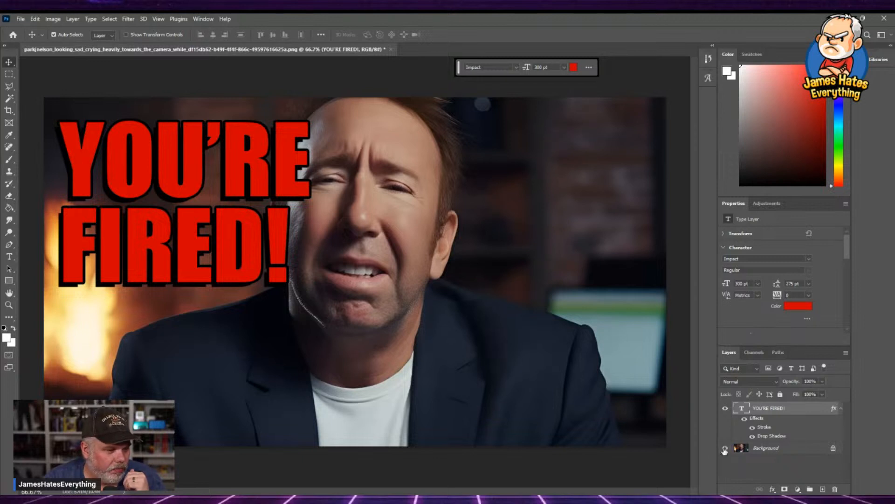
Convert the locked Background into a regular layer named Layer 0 and hide the "YOU'RE FIRED!" text layer.
left_click(775, 452)
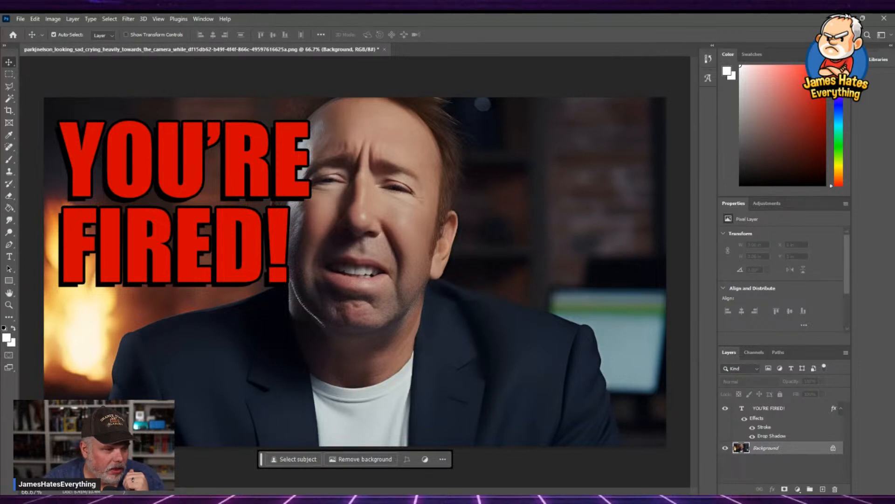
double_click(784, 448)
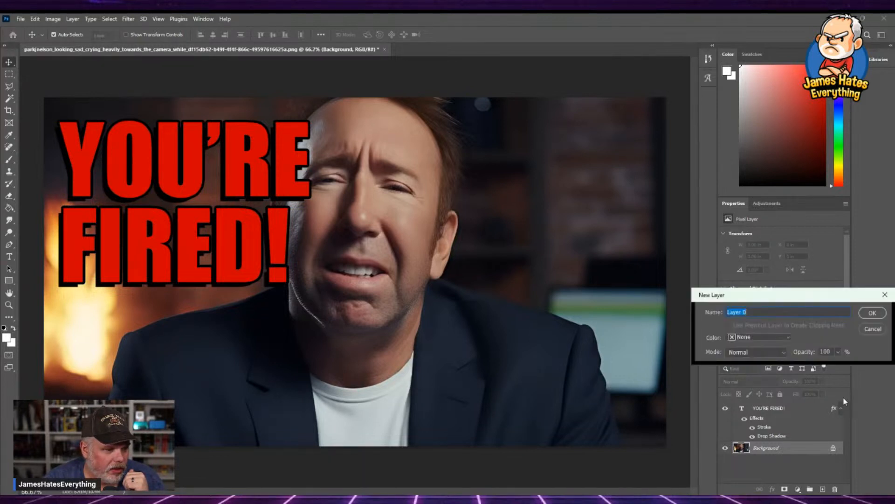
left_click(870, 312)
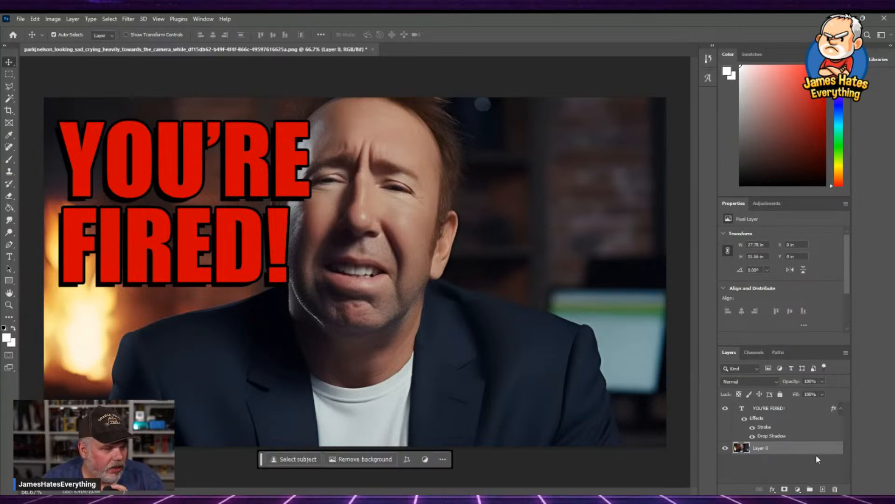
left_click(725, 408)
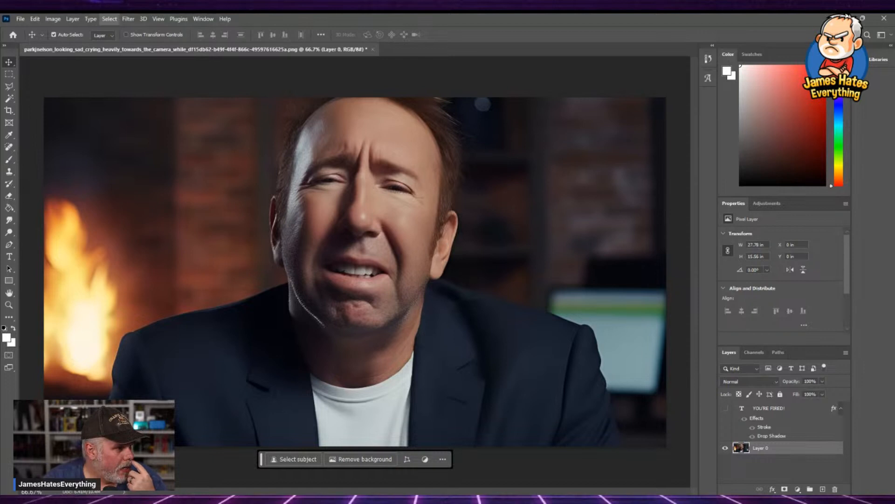
Select the whole man on Layer 0 with the Object Selection tool.
key("ctrl+alt+r")
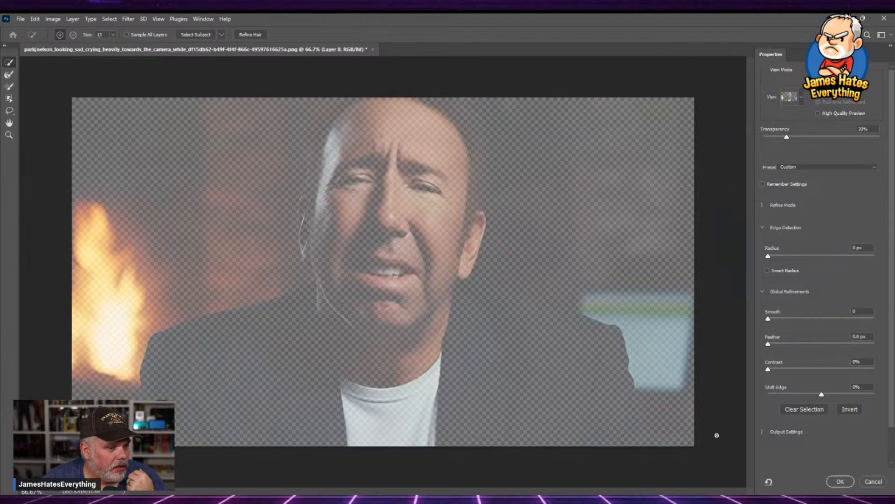
left_click(872, 482)
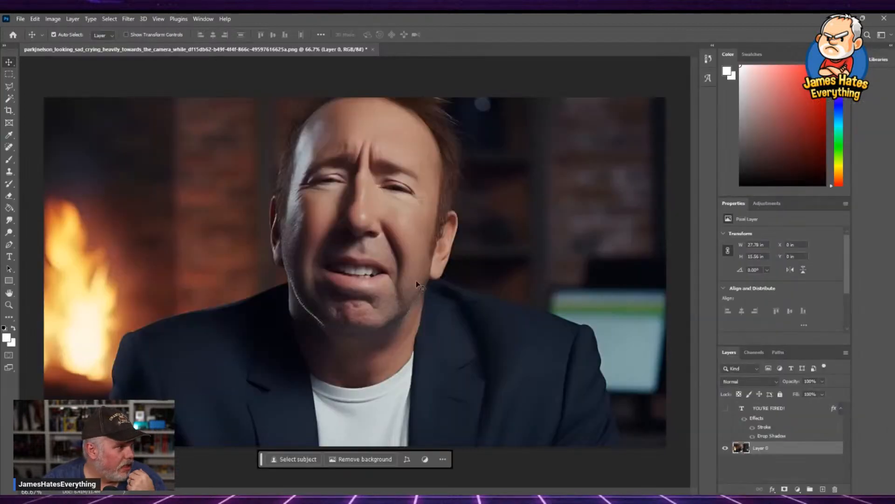
left_click(10, 87)
left_click(9, 88)
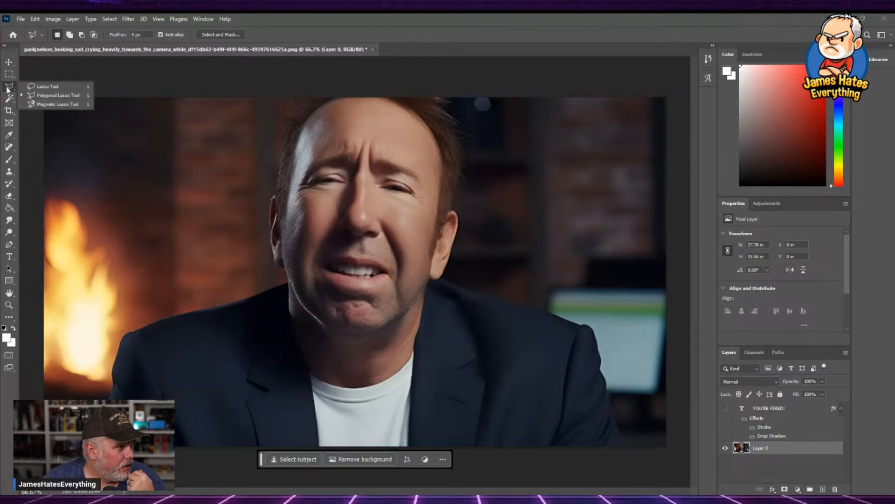
left_click(9, 101)
left_click(9, 101)
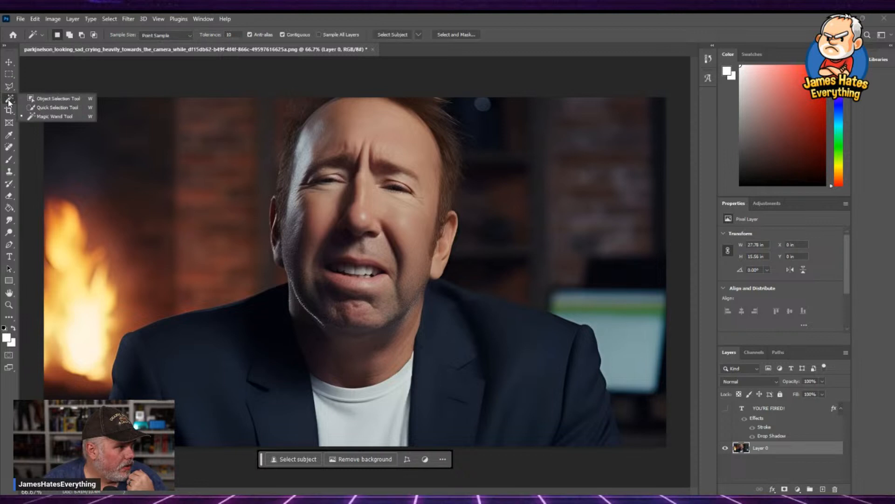
left_click(65, 99)
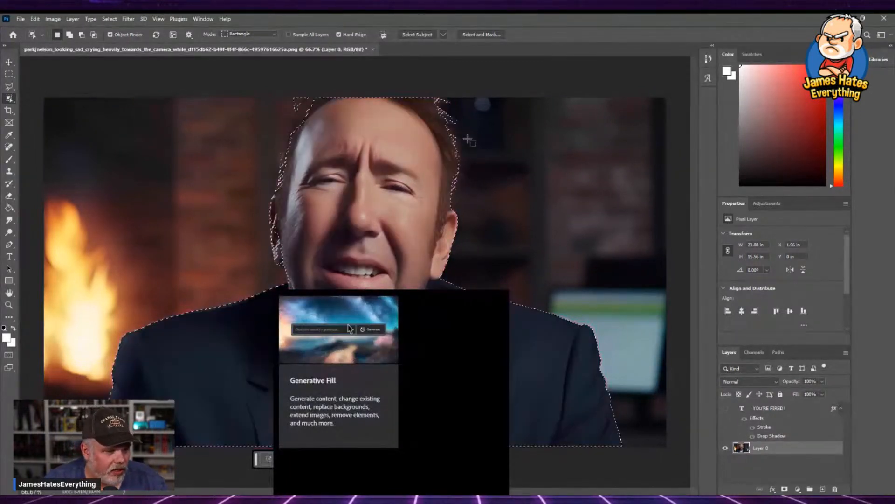
Add the missed parts of the man's ear beside the fireplace to the selection, using the Object Selection and Magic Wand tools.
left_click(724, 408)
left_click(724, 408)
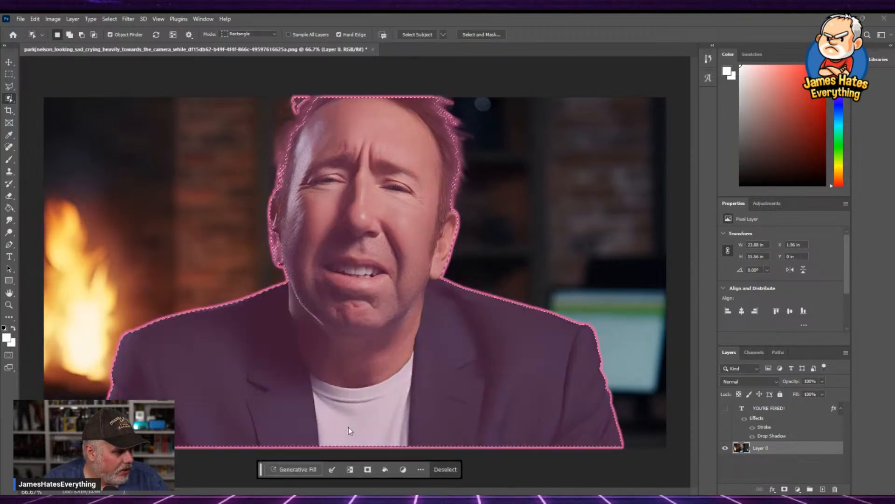
left_click(275, 238, "shift")
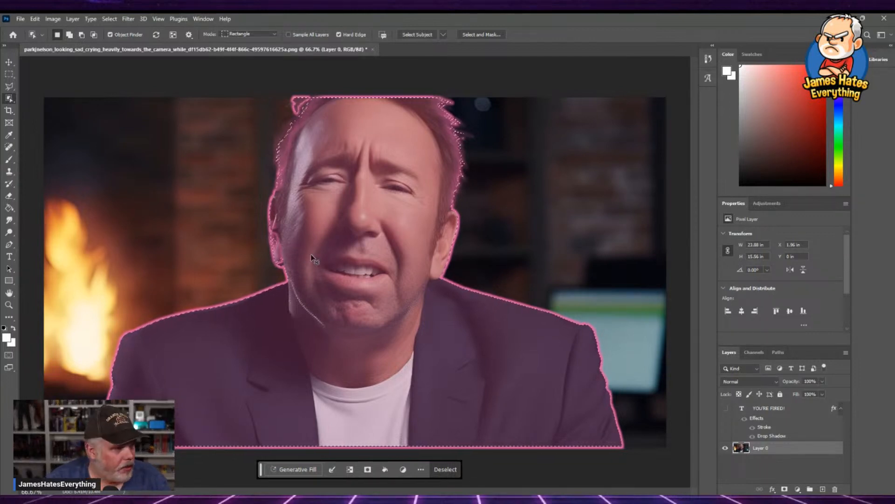
scroll(310, 254, "up", 3)
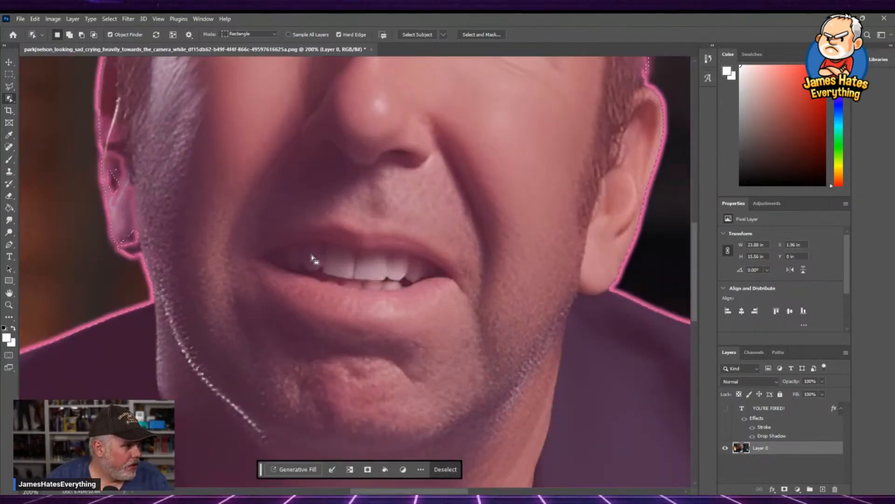
left_click(114, 186, "shift")
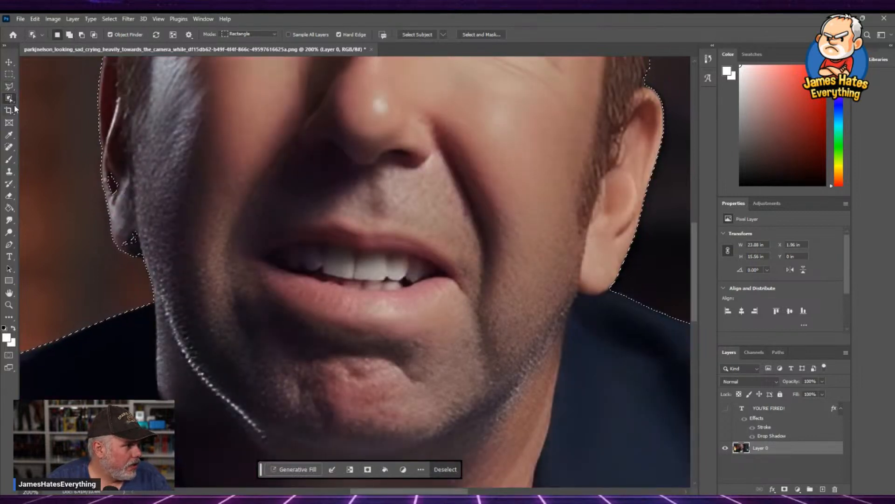
left_click(10, 98)
left_click(54, 116)
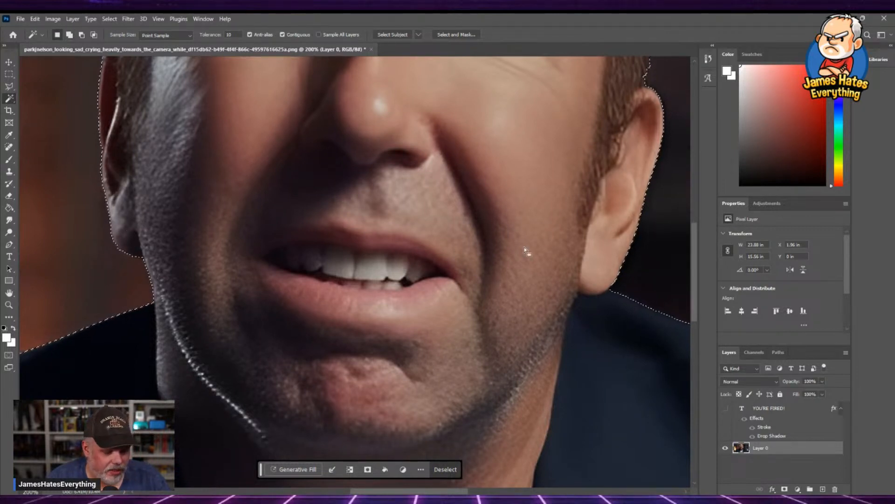
key("ctrl+minus")
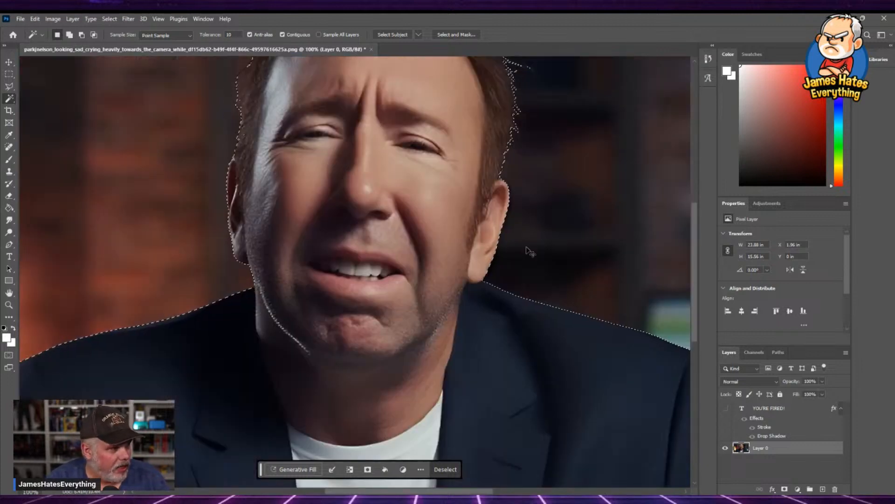
key("ctrl+minus")
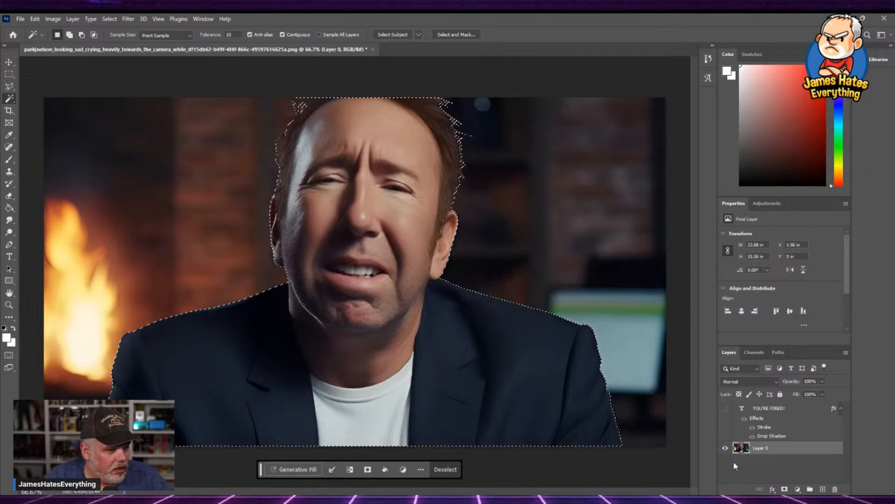
Show the "YOU'RE FIRED!" text layer and try to delete the area inside the man's selection from it.
left_click(725, 409)
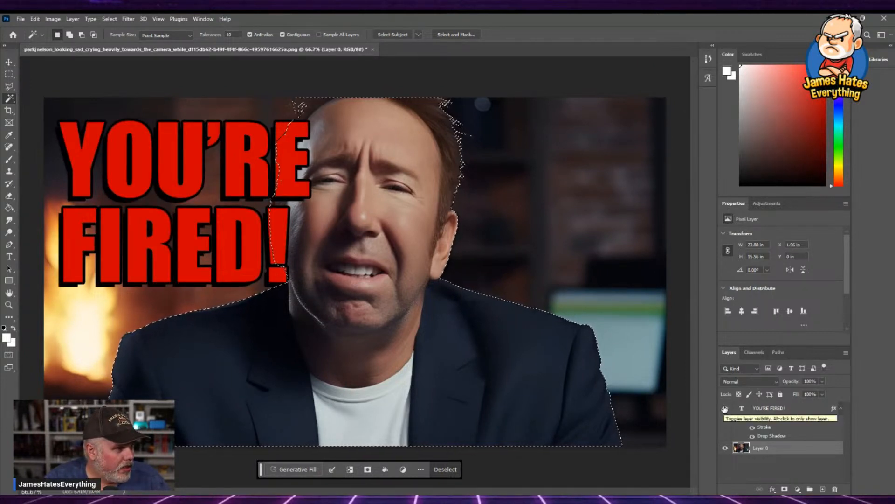
left_click(778, 412)
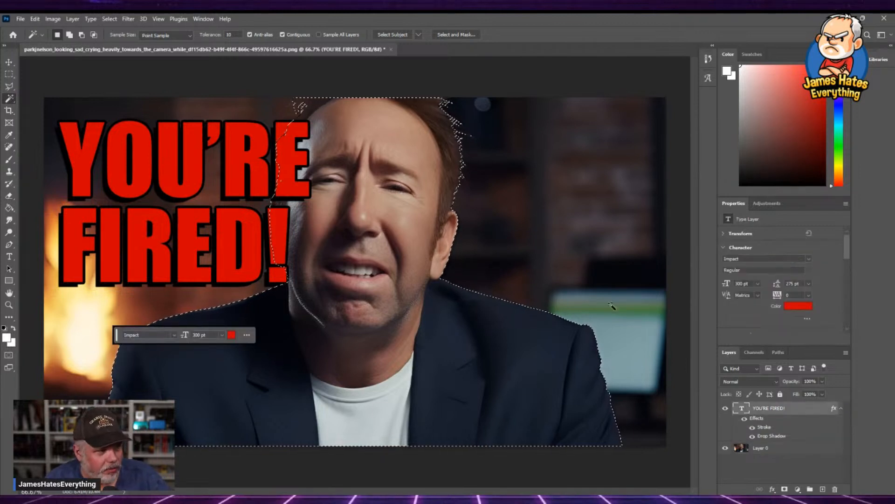
key("Delete")
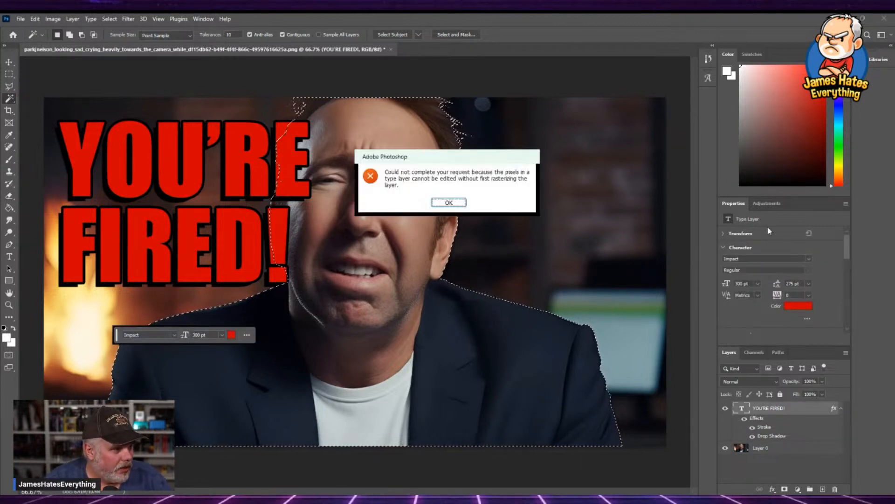
left_click(449, 203)
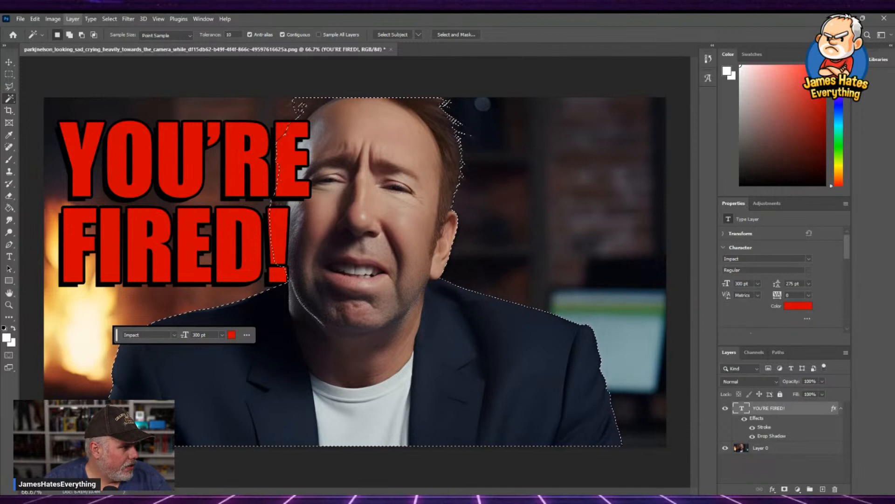
Rasterize the "YOU'RE FIRED!" layer while keeping its effects live, delete the man-shaped area from it, and clear the selection.
mouse_move(116, 225)
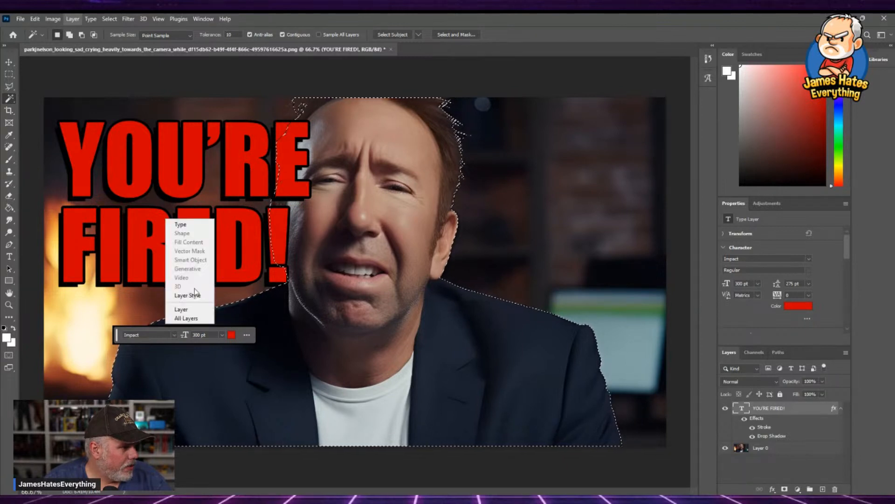
left_click(183, 309)
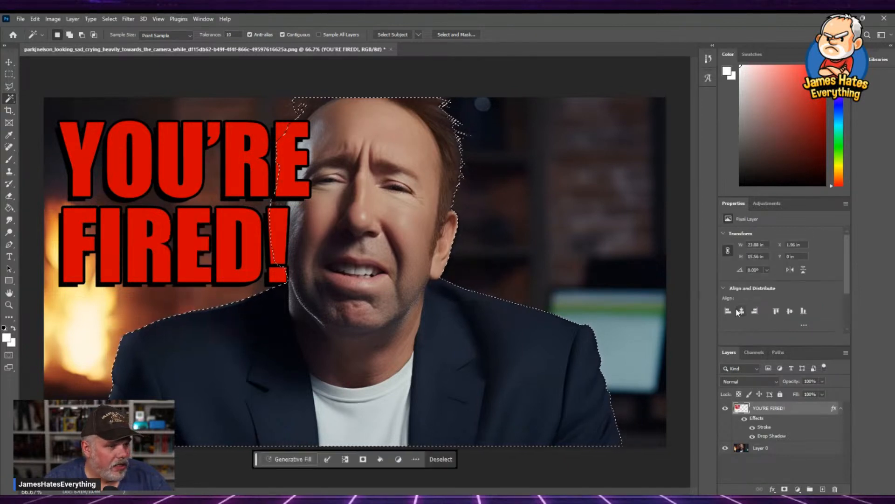
key("Delete")
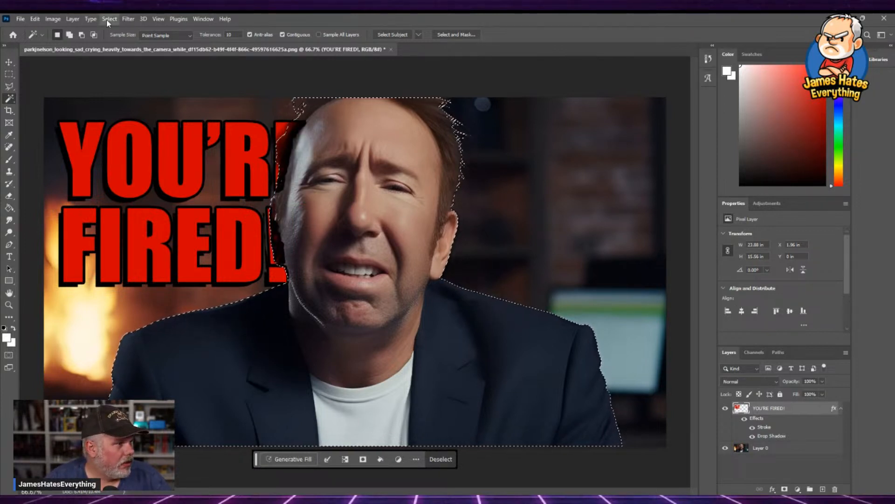
left_click(130, 81)
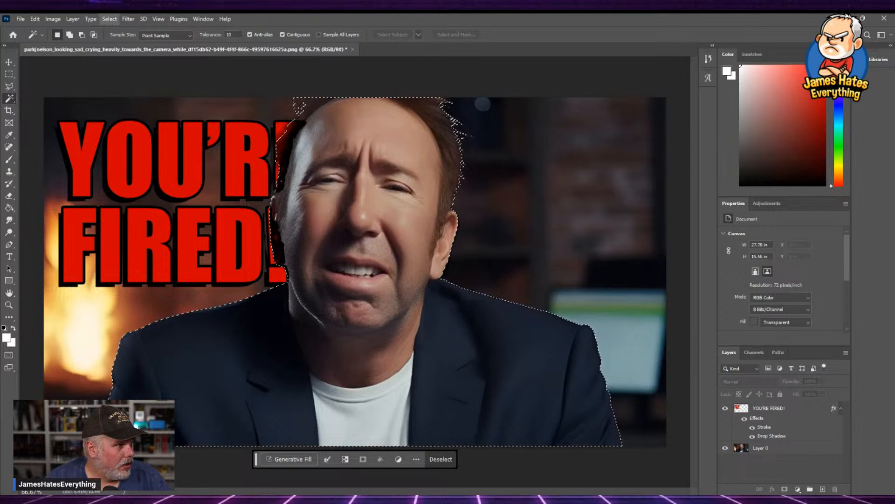
key("ctrl+d")
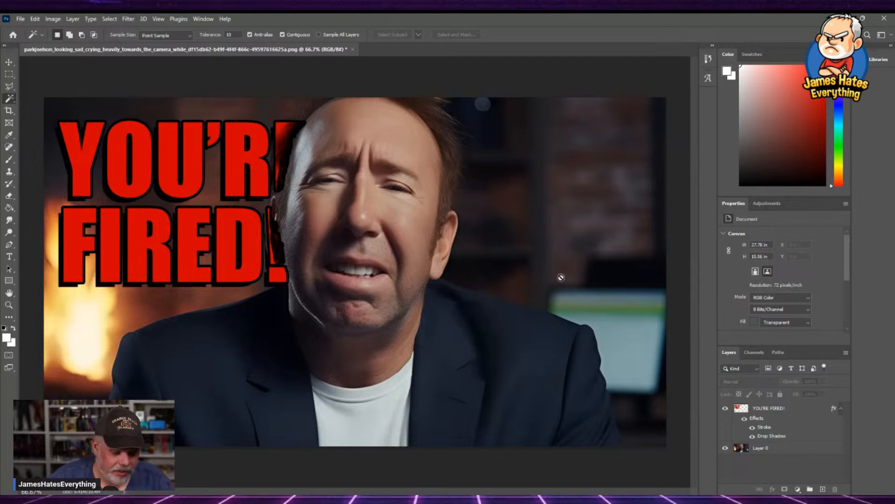
Check the cut edge of the lettering beside the face, and undo the deselection, deletion and rasterizing of the text layer.
key("ctrl+1")
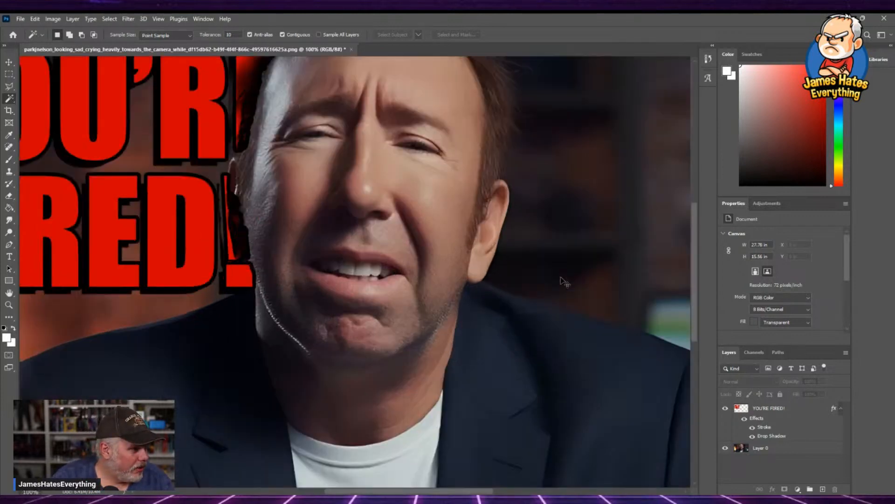
key("ctrl+plus")
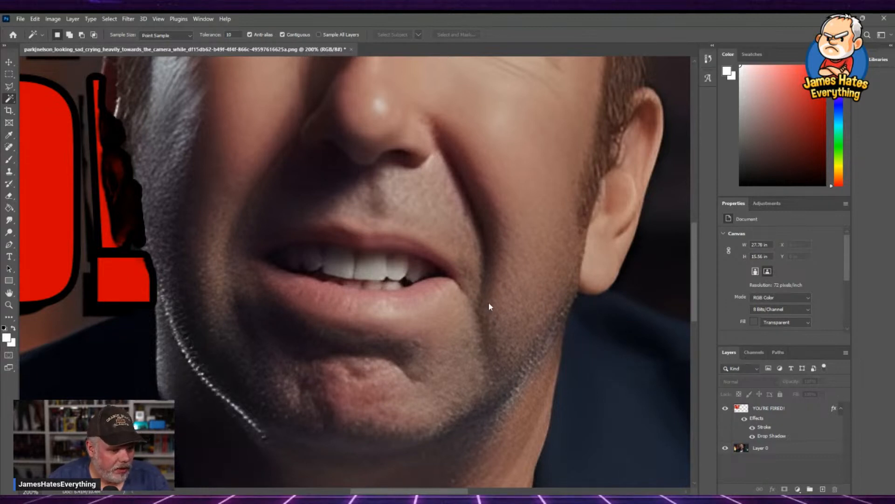
key("ctrl+minus")
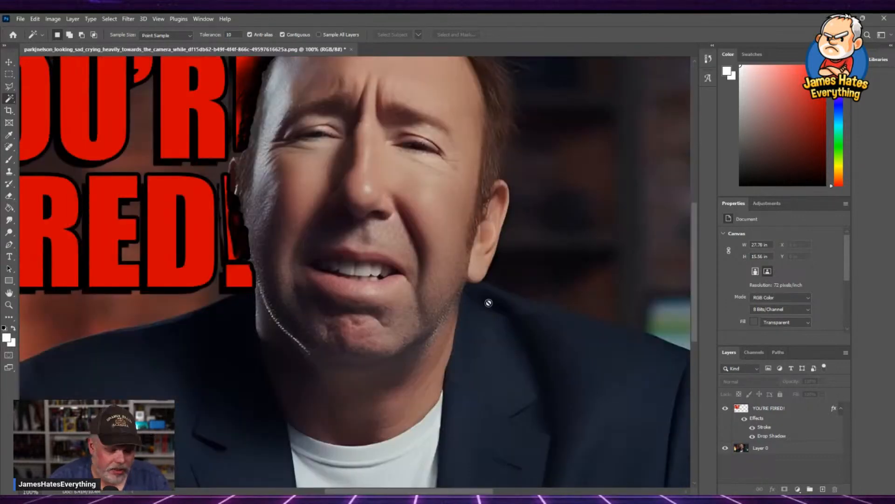
key("ctrl+minus")
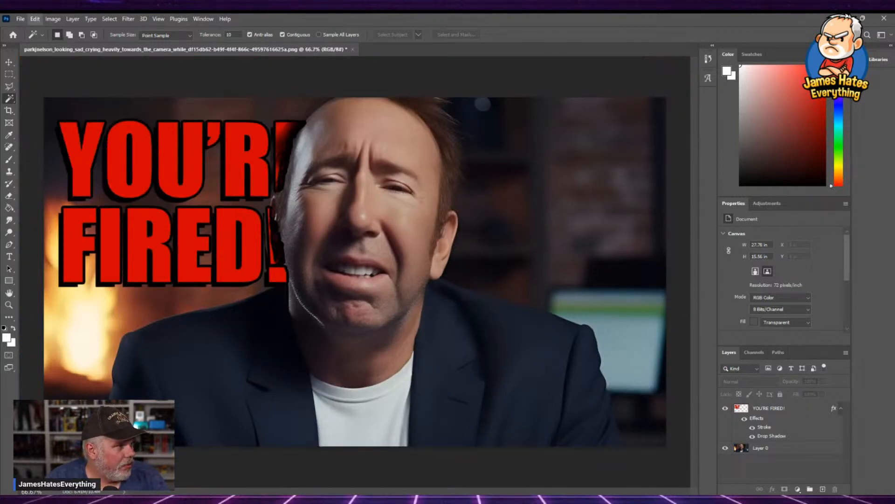
key("ctrl+z")
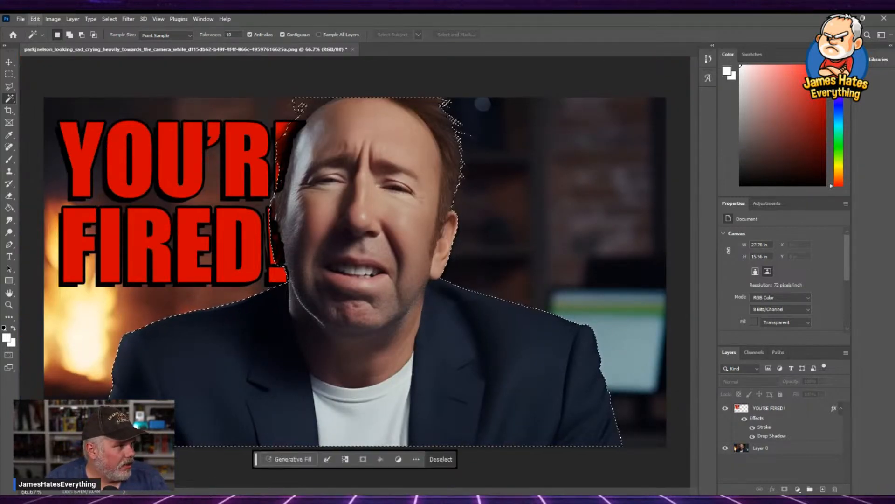
key("ctrl+z")
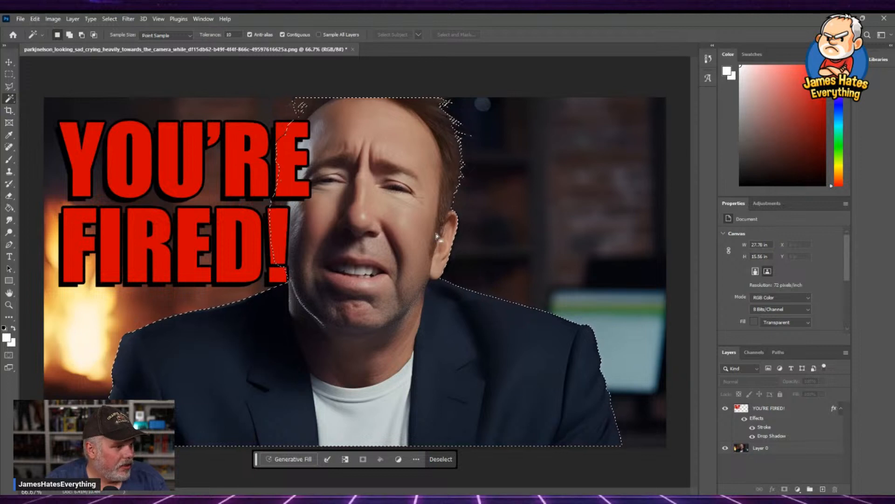
left_click(767, 426)
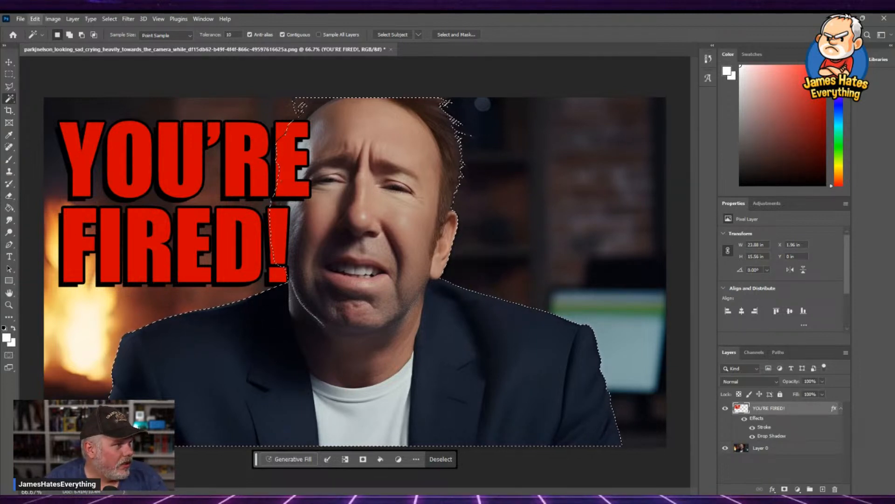
left_click(47, 30)
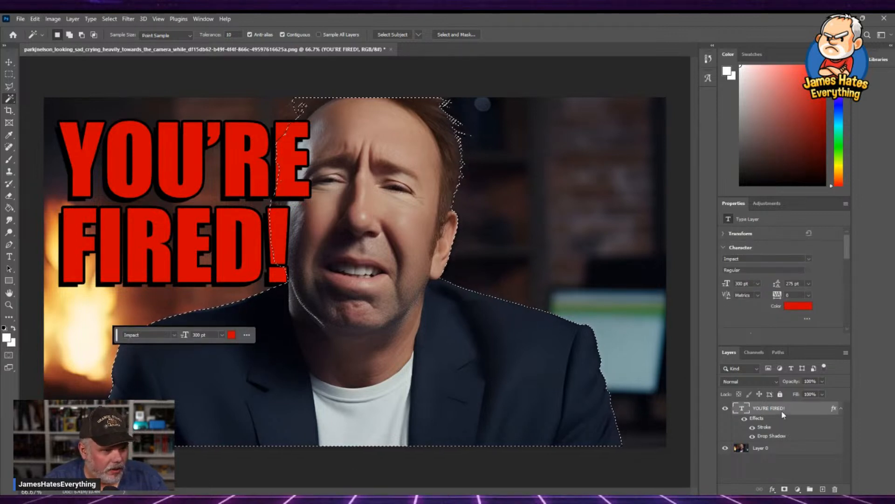
Rasterize the "YOU'RE FIRED!" layer together with its layer style, delete the man-shaped area from it, and deselect.
key("ctrl+shift+z")
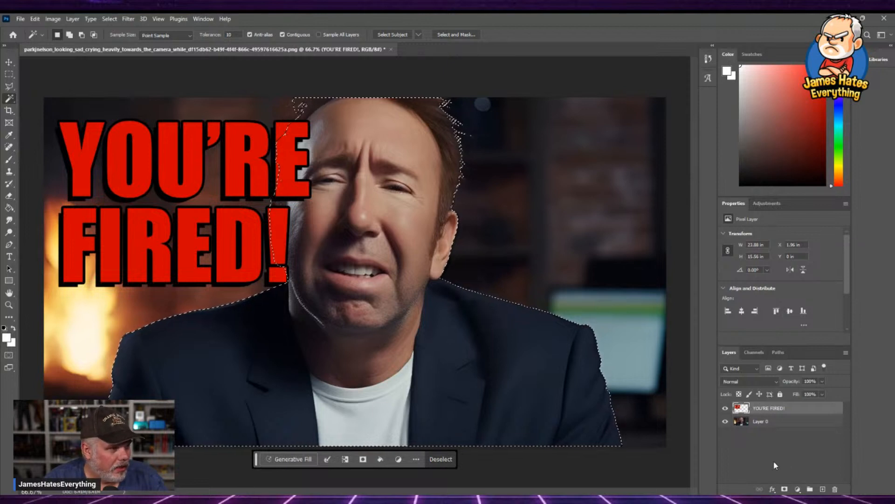
key("Delete")
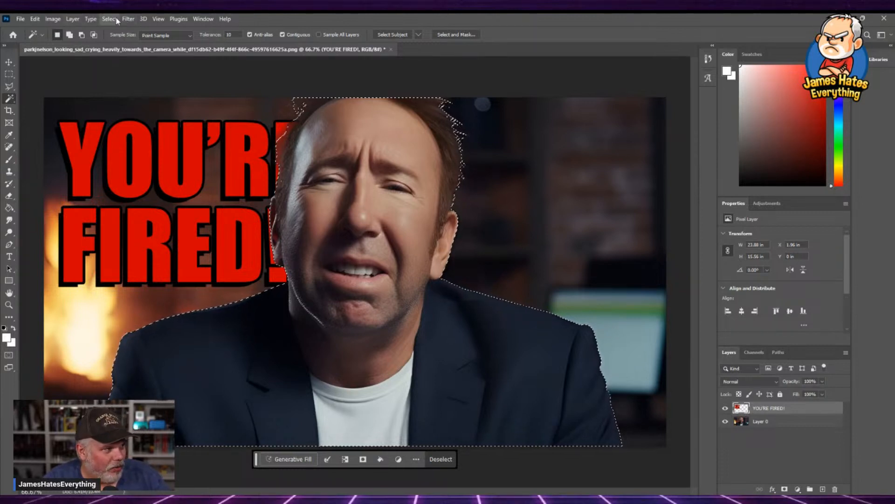
key("ctrl+d")
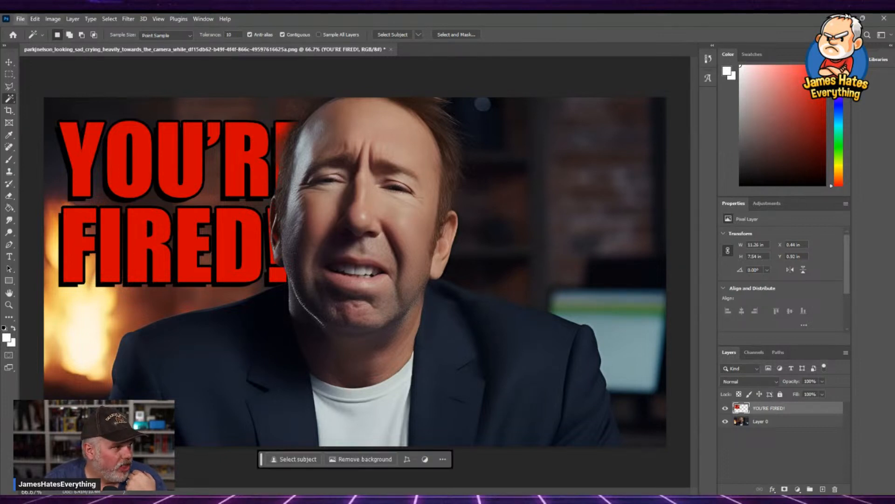
Create a new 900 × 900 px clipboard-size document with a white background and paste the copied Arcade1Up logo into it.
key("ctrl+n")
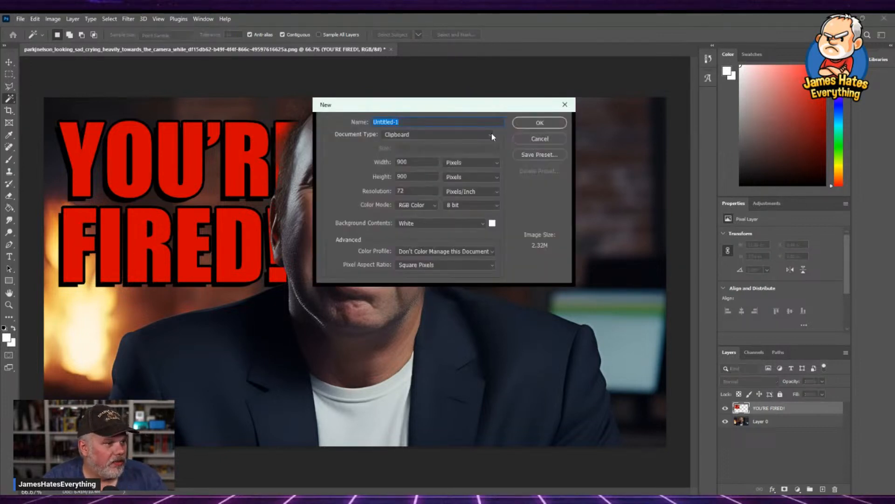
left_click(532, 123)
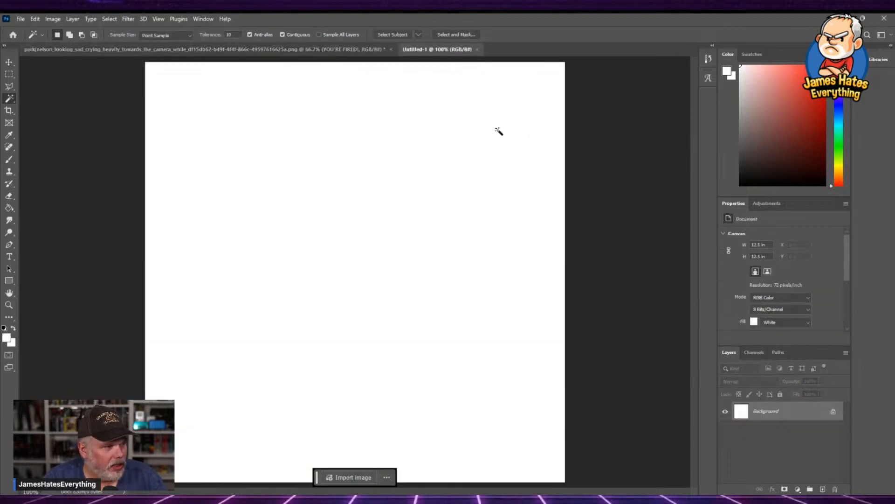
key("ctrl+v")
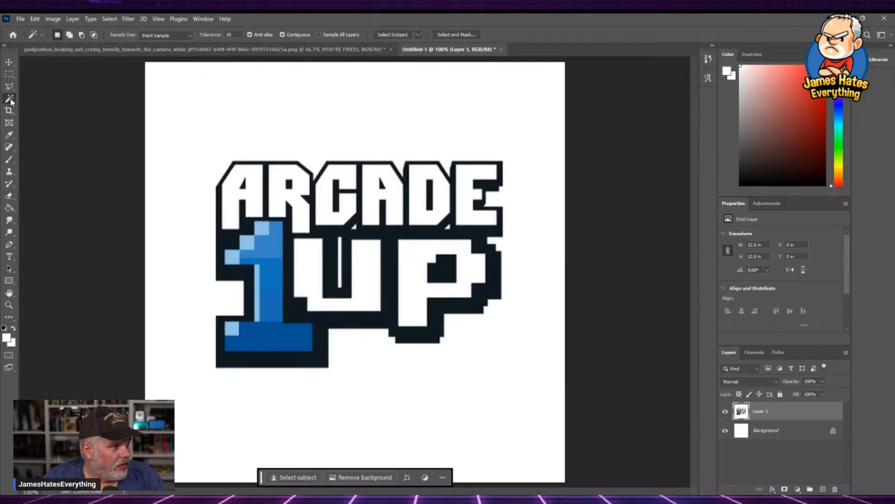
Select the white area around the Arcade1Up logo on Layer 1 with the Magic Wand tool and invert the selection.
left_click(299, 118)
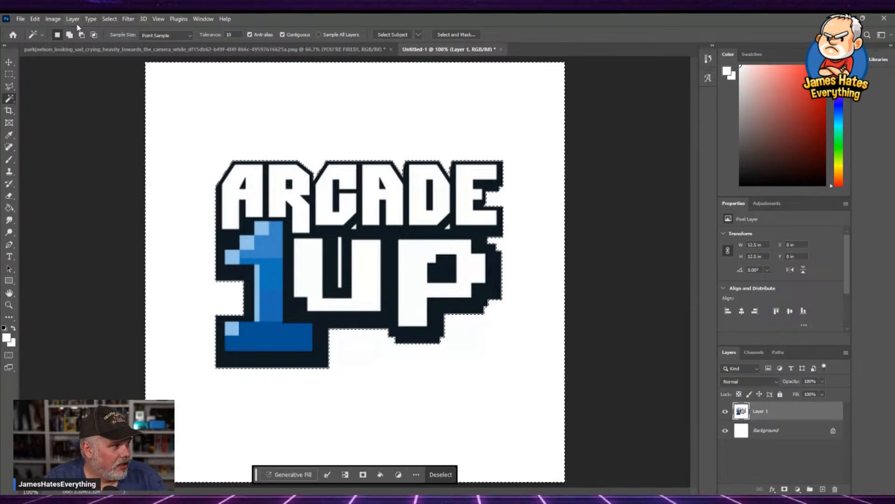
left_click(105, 21)
left_click(128, 55)
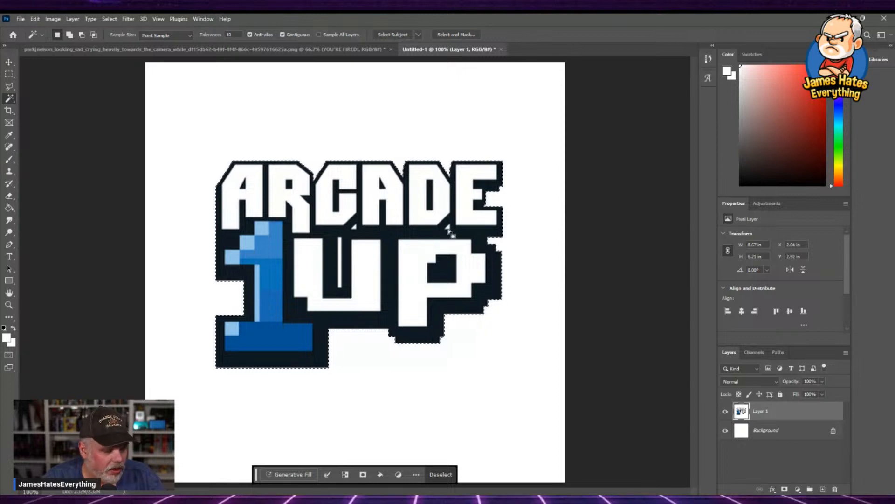
Undo the selection inversion, add the enclosed white gaps inside the Arcade1Up logo to the Magic Wand selection, and invert it again.
key("shift")
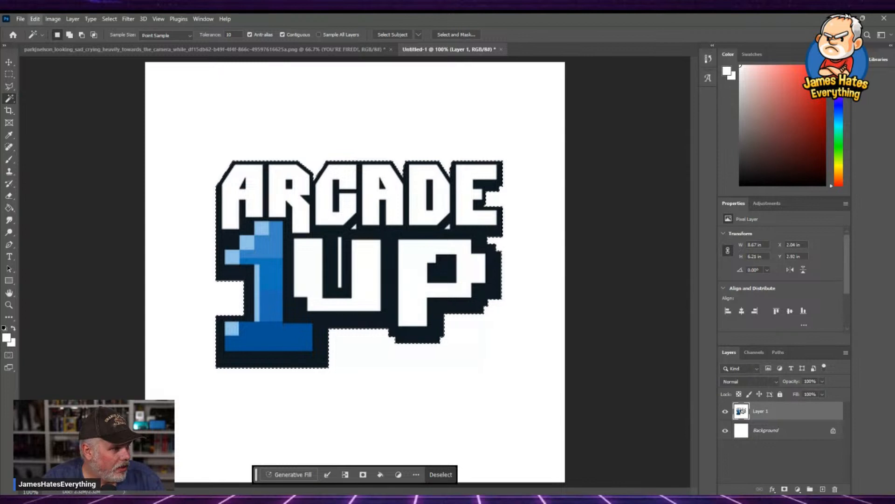
key("ctrl+z")
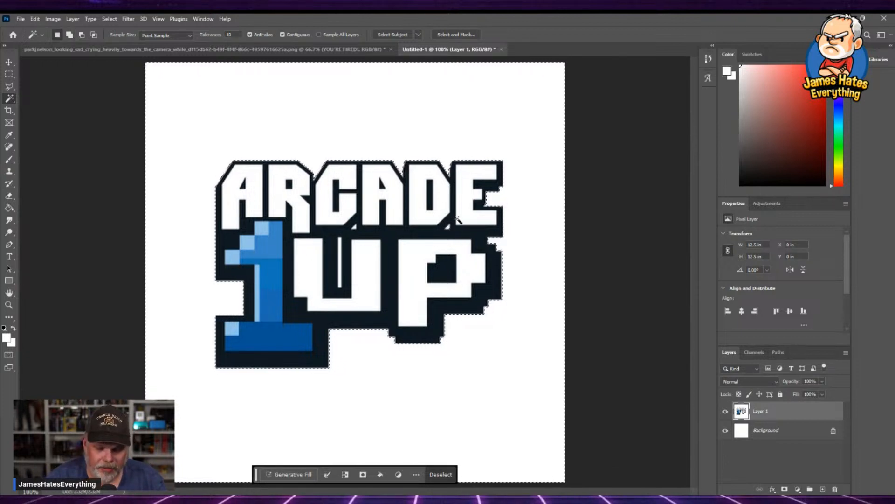
scroll(454, 229, "up", 2)
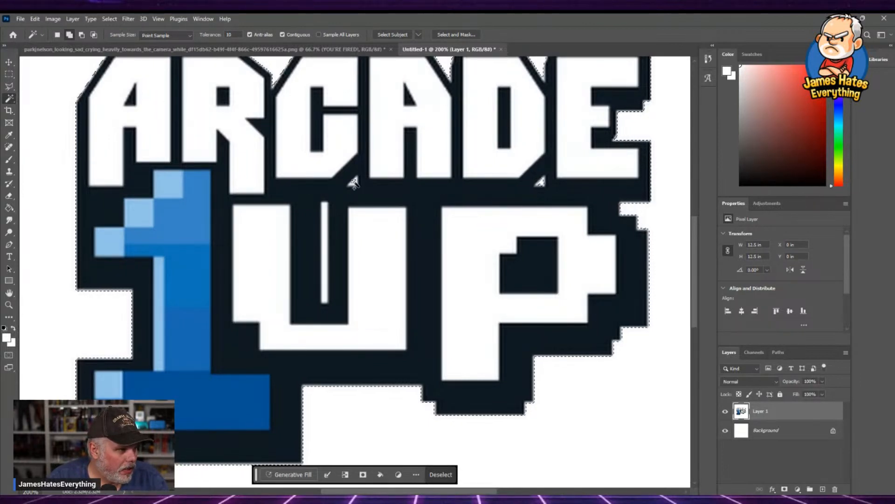
left_click(325, 228)
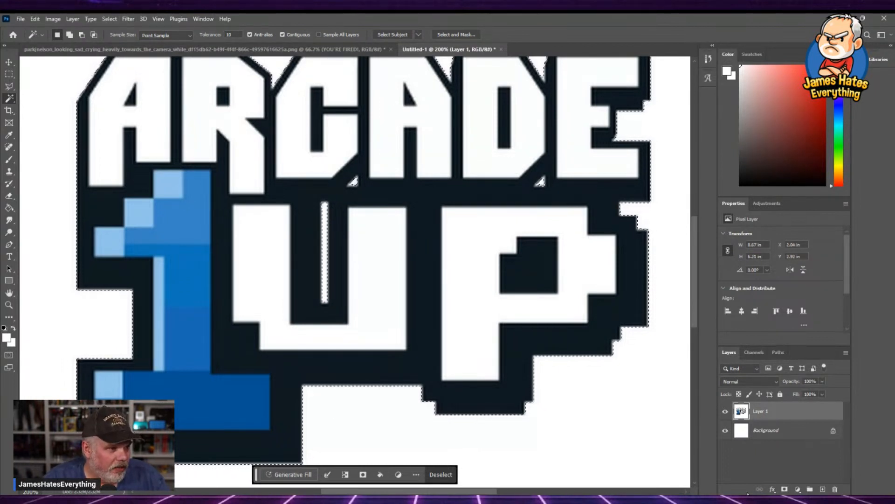
Paste the cut-out Arcade1Up logo into the "YOU'RE FIRED!" thumbnail document and move it beside the man's face, opposite the lettering.
left_click(322, 49)
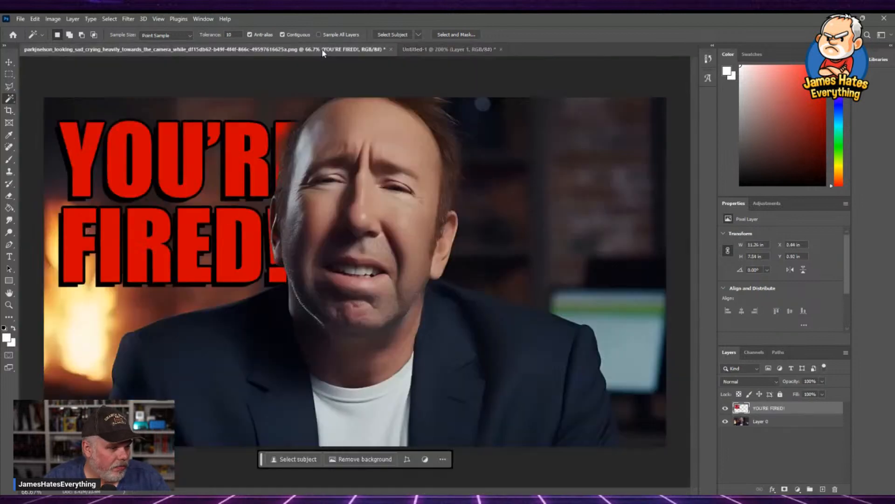
key("ctrl+v")
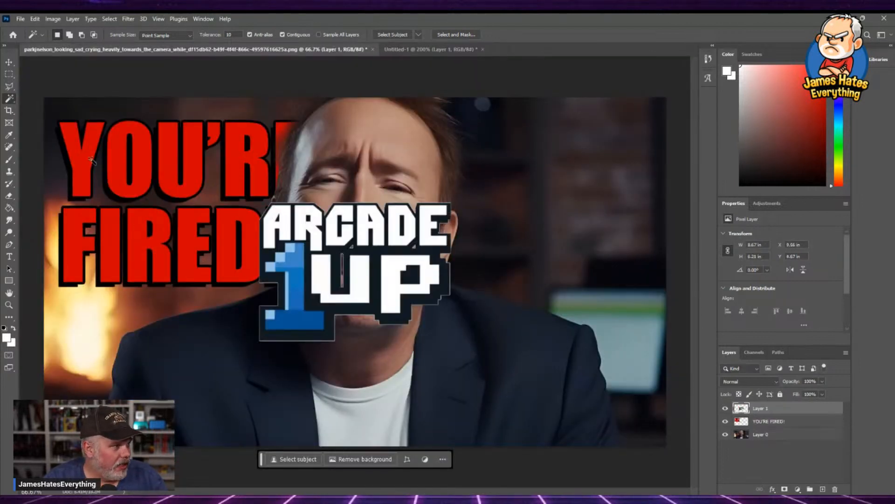
left_click(9, 63)
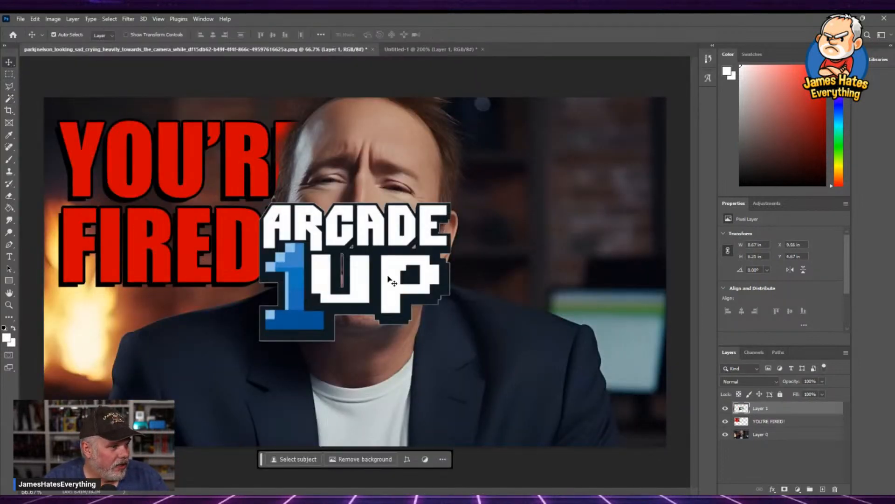
left_click_drag(374, 300, 560, 295)
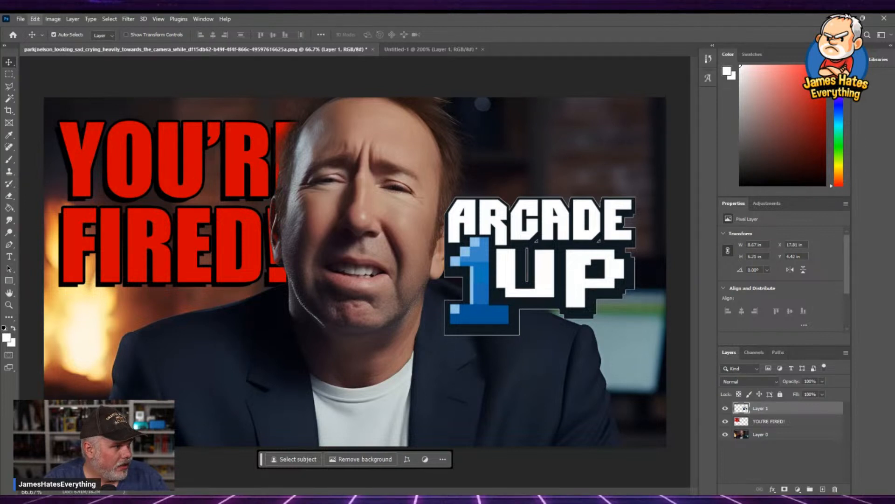
Scale the Arcade1Up logo down to about 6.44 × 4.4 in and move it up into the dark background beside the man's head.
right_click(144, 236)
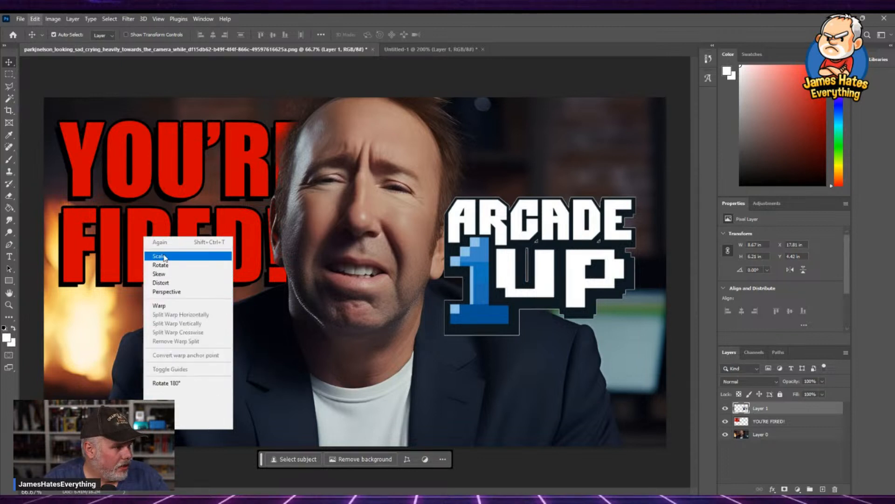
left_click(99, 231)
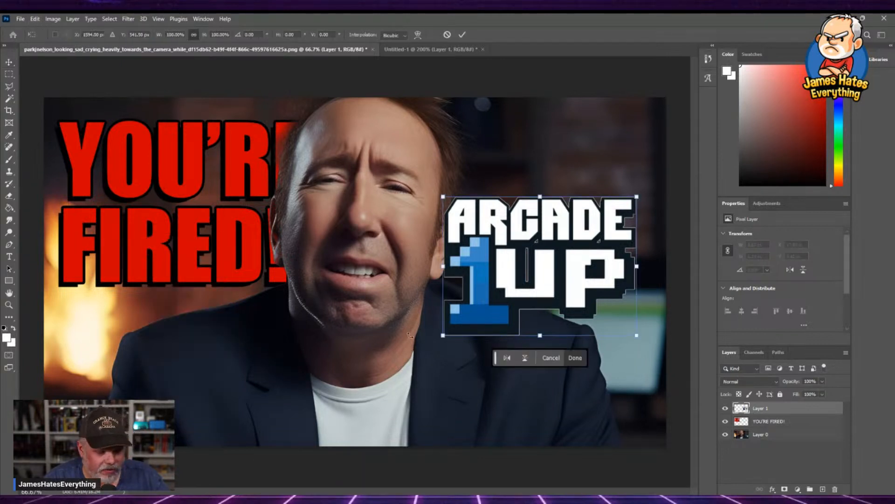
left_click_drag(444, 335, 492, 295)
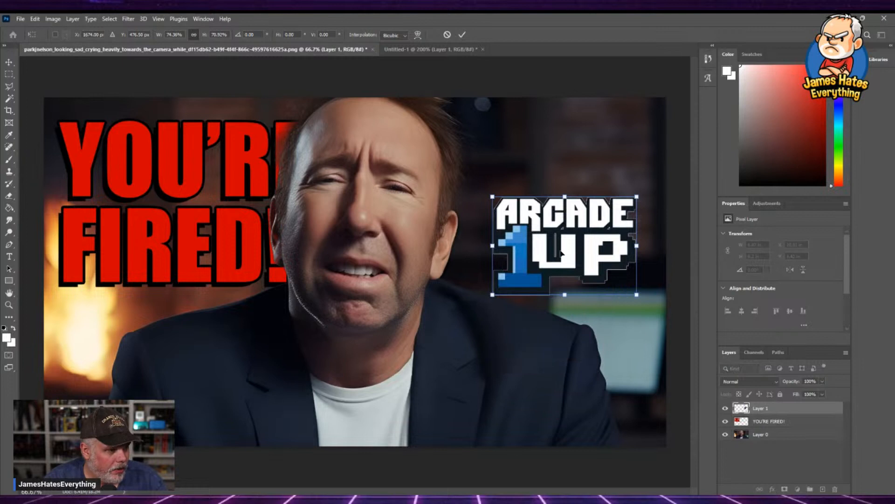
left_click_drag(561, 259, 539, 197)
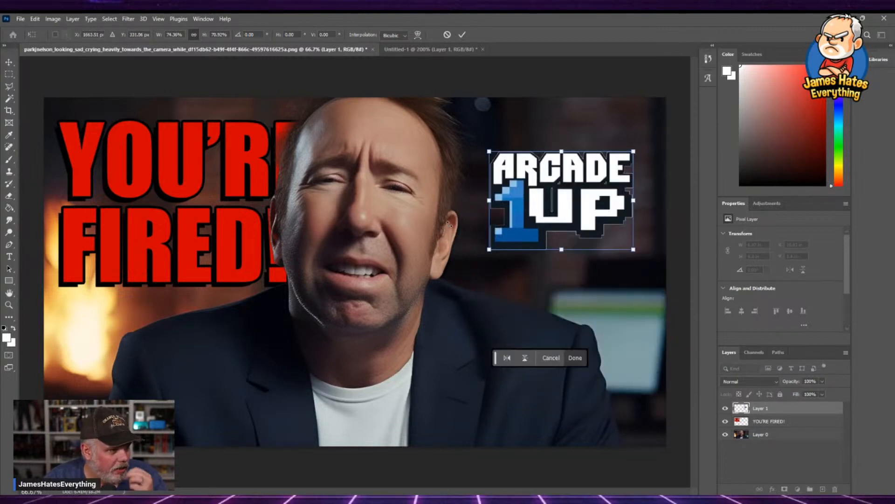
key("Return")
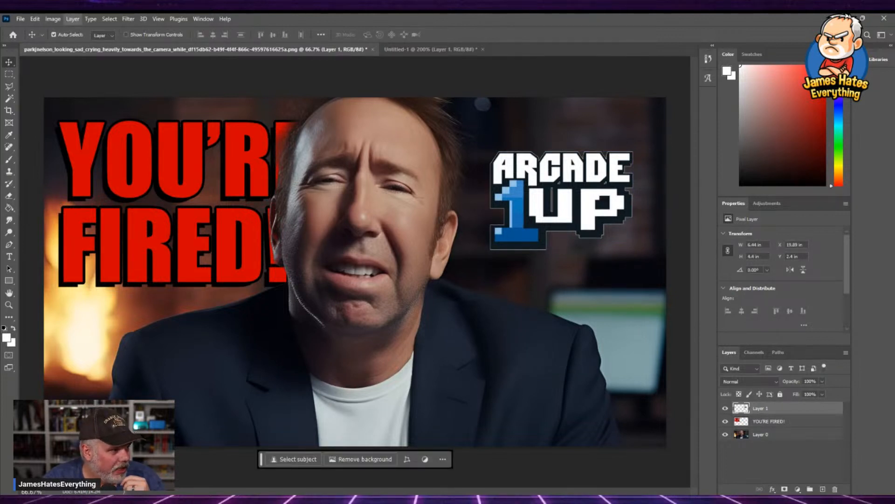
Apply a white Outer Glow to the logo with 65% opacity, 15% spread and 70 px size, and move the logo down over the man's shoulder.
mouse_move(117, 111)
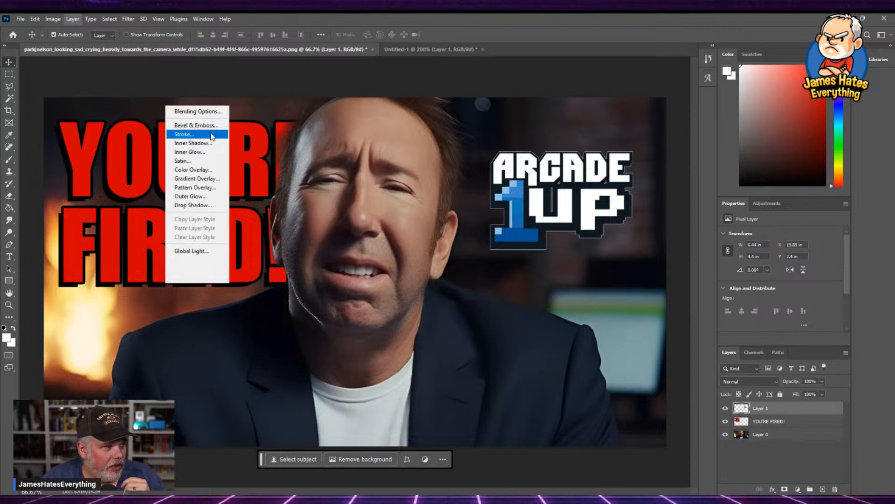
left_click(204, 196)
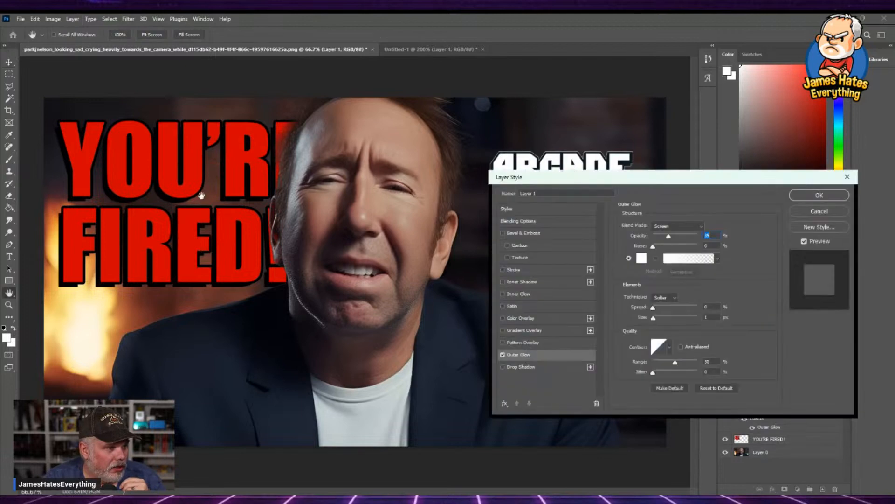
left_click_drag(613, 185, 182, 159)
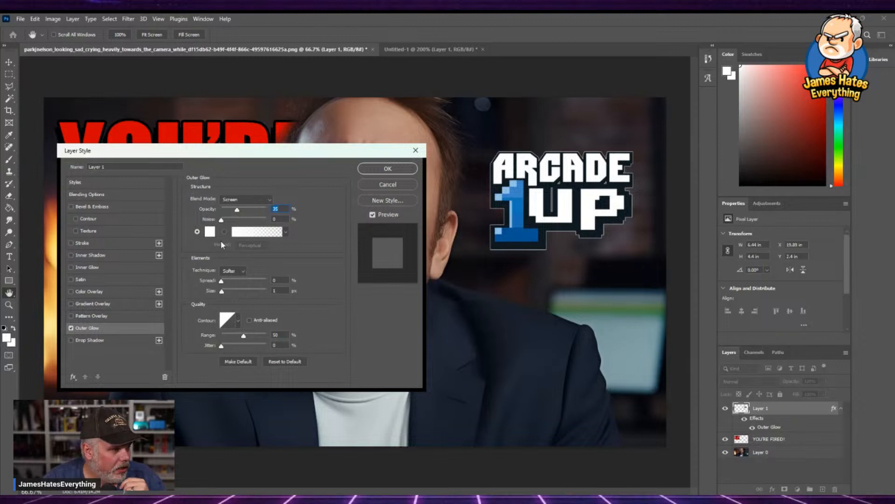
mouse_move(232, 281)
left_mouse_down()
mouse_move(246, 282)
mouse_move(229, 284)
left_mouse_up()
mouse_move(237, 211)
left_mouse_down()
mouse_move(254, 212)
mouse_move(233, 213)
left_mouse_up()
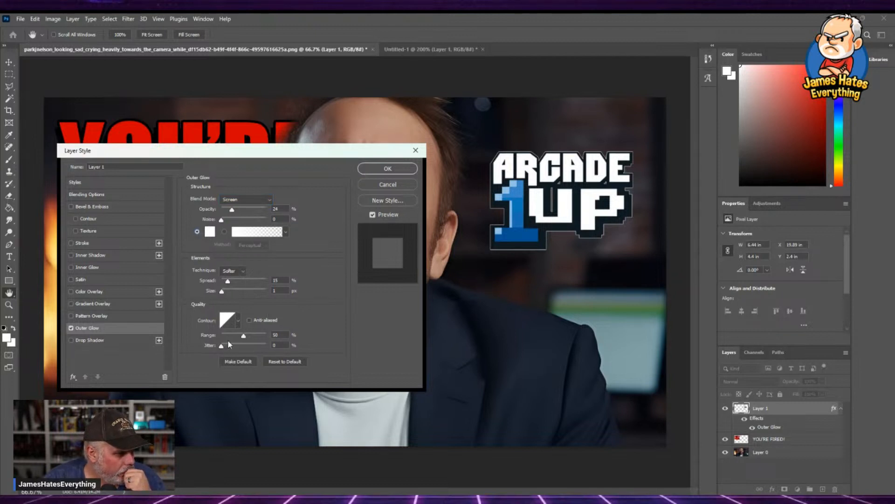
left_click_drag(222, 292, 236, 294)
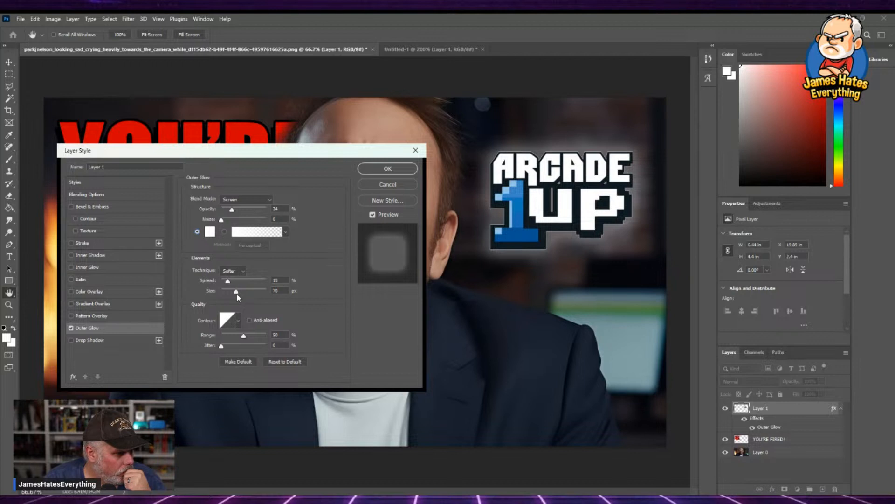
left_click_drag(237, 294, 237, 293)
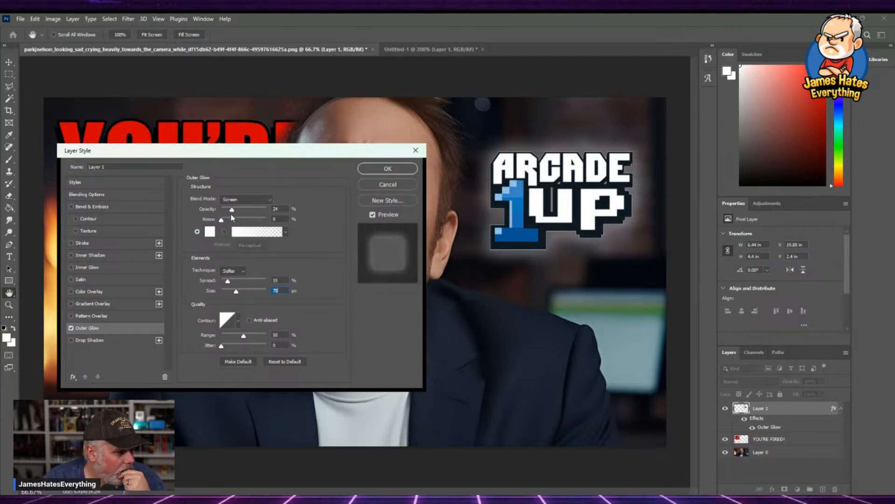
left_click_drag(232, 209, 251, 214)
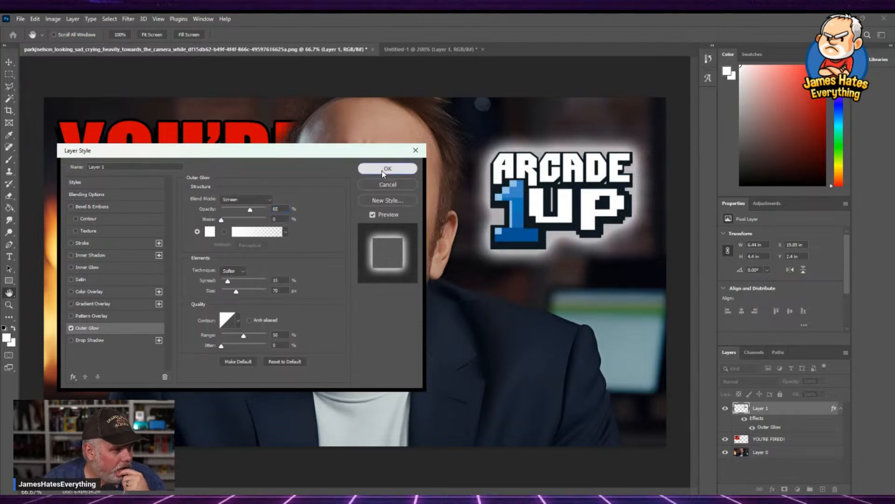
left_click(382, 170)
left_click_drag(534, 189, 521, 348)
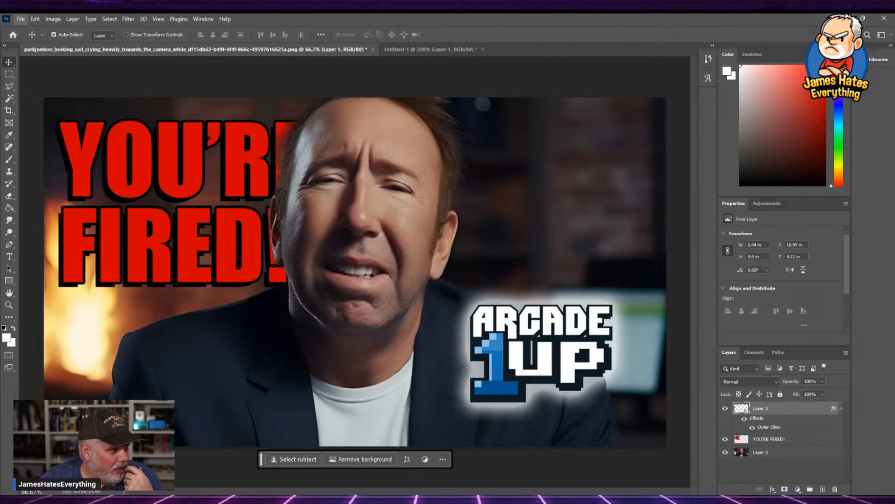
Save the thumbnail as a layered PSD file in the Downloads folder, keeping the suggested file name and Maximize Compatibility enabled.
key("ctrl+shift+s")
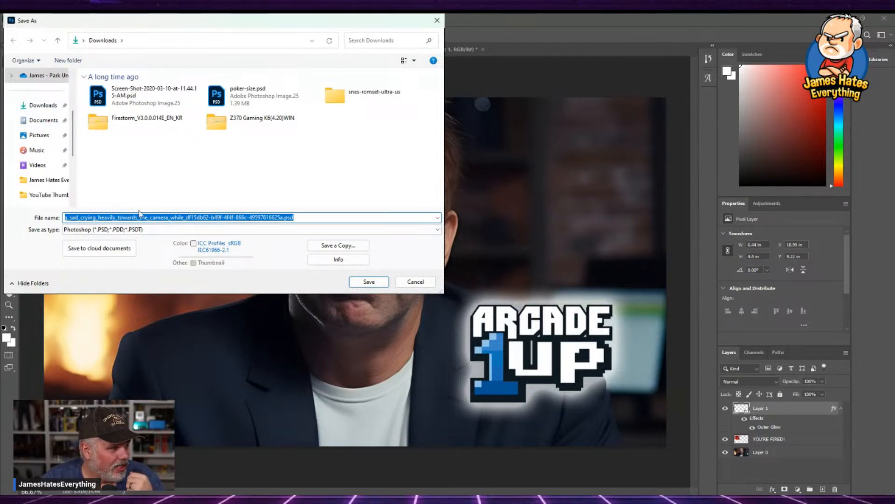
left_click(358, 281)
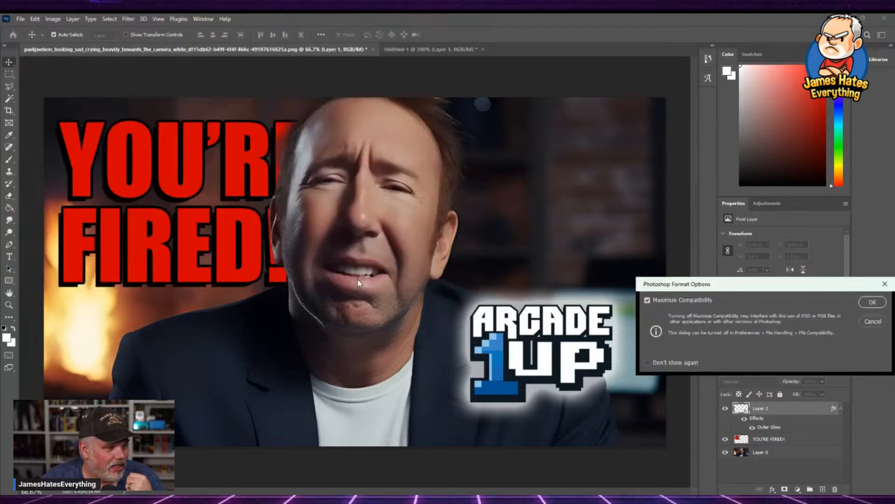
left_click(873, 303)
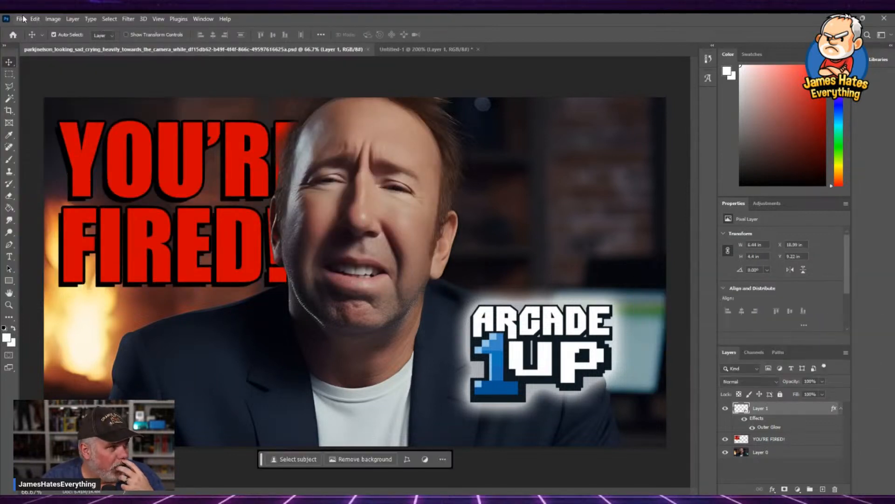